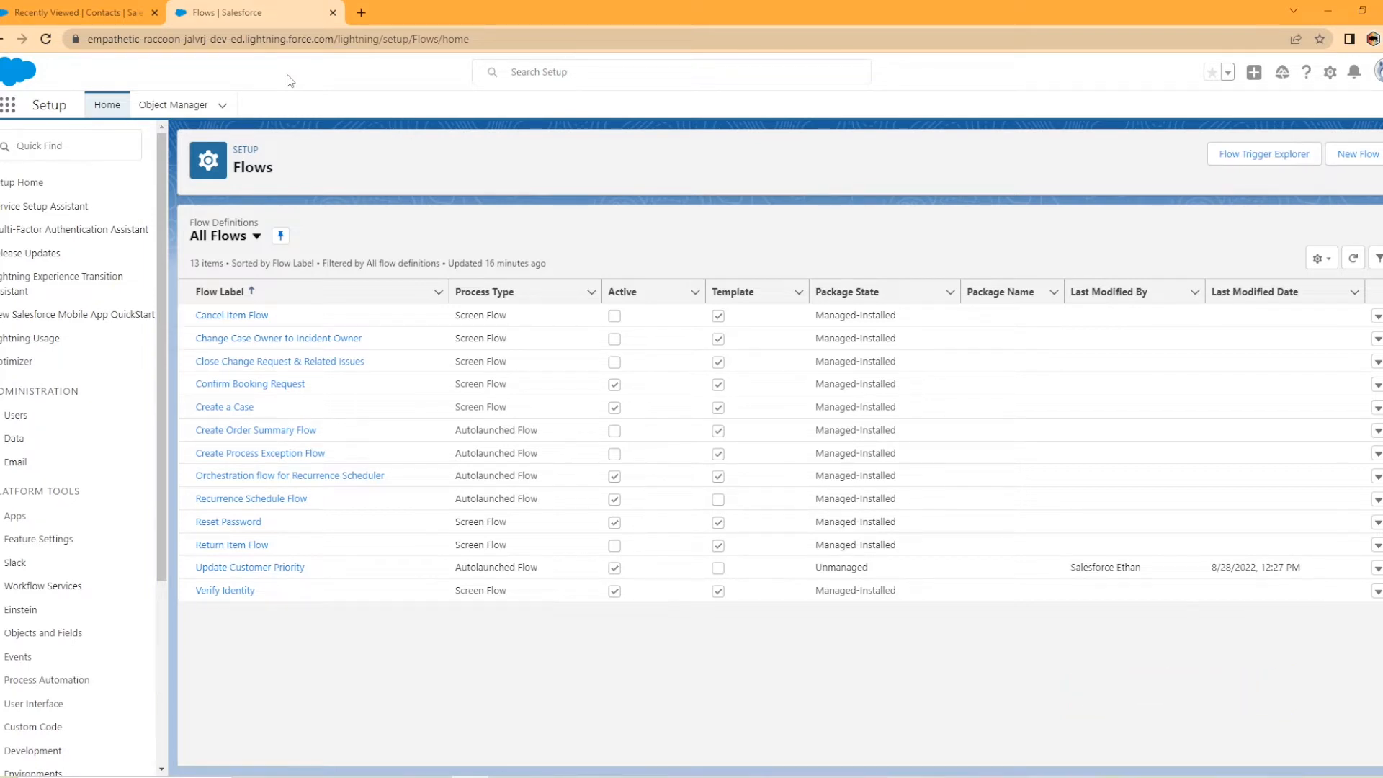
Find the Flows page from Setup Home by searching for "flow" and open it
left_click(107, 105)
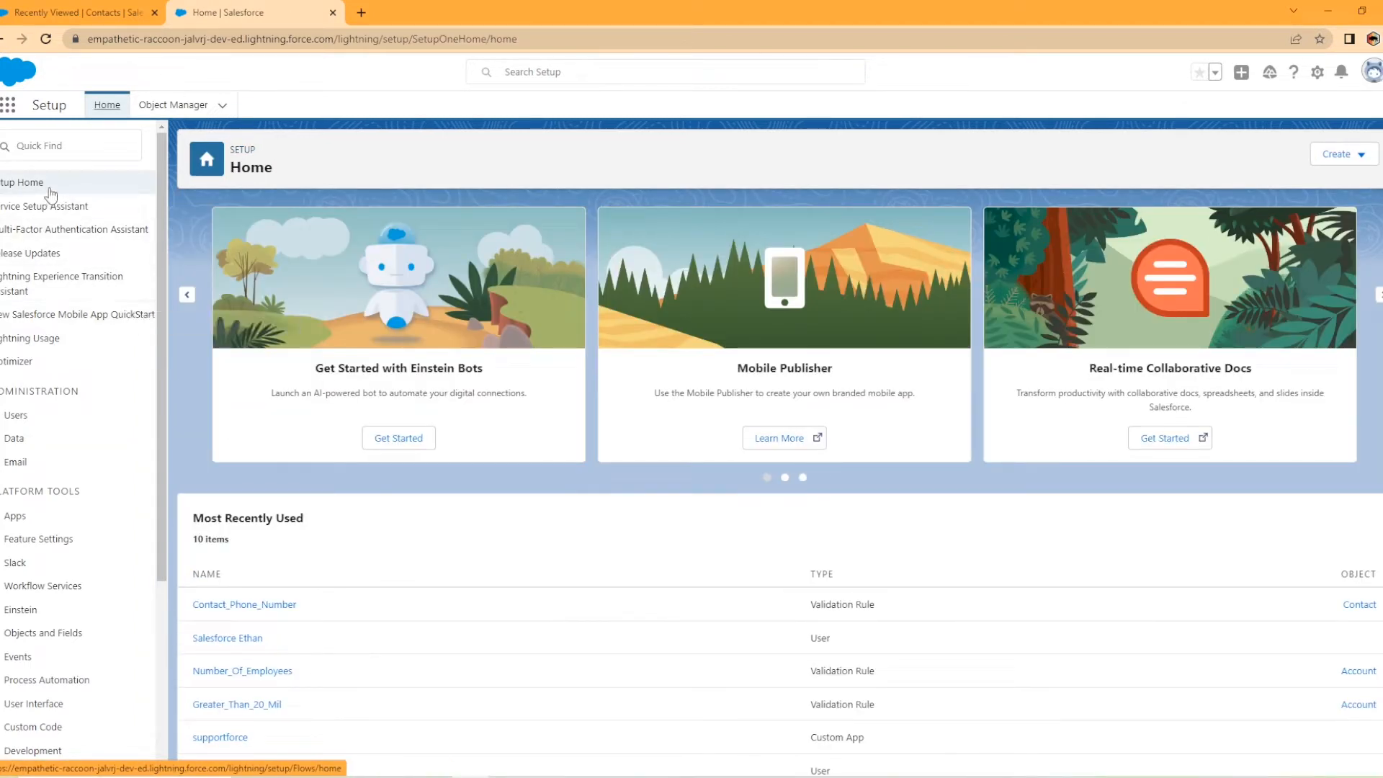
left_click(94, 142)
type("flow")
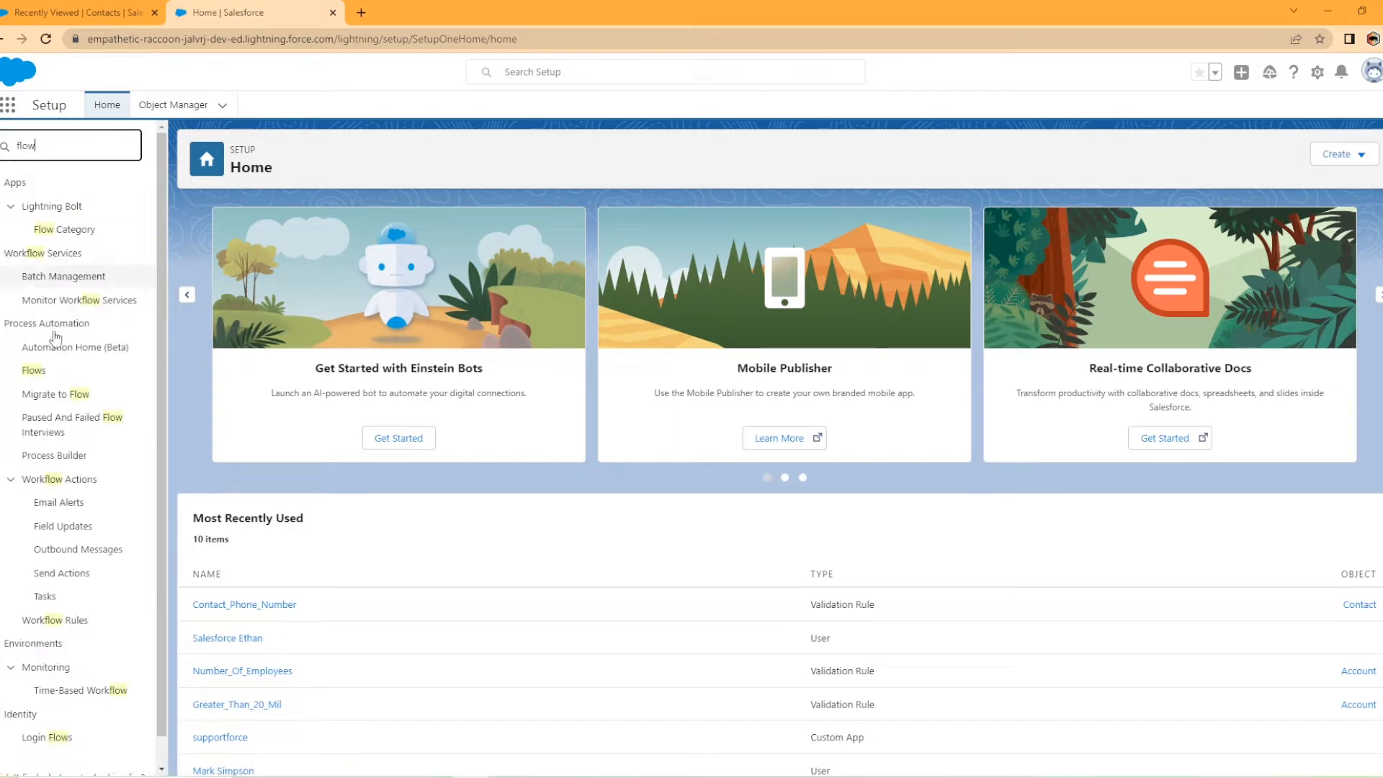
left_click(34, 371)
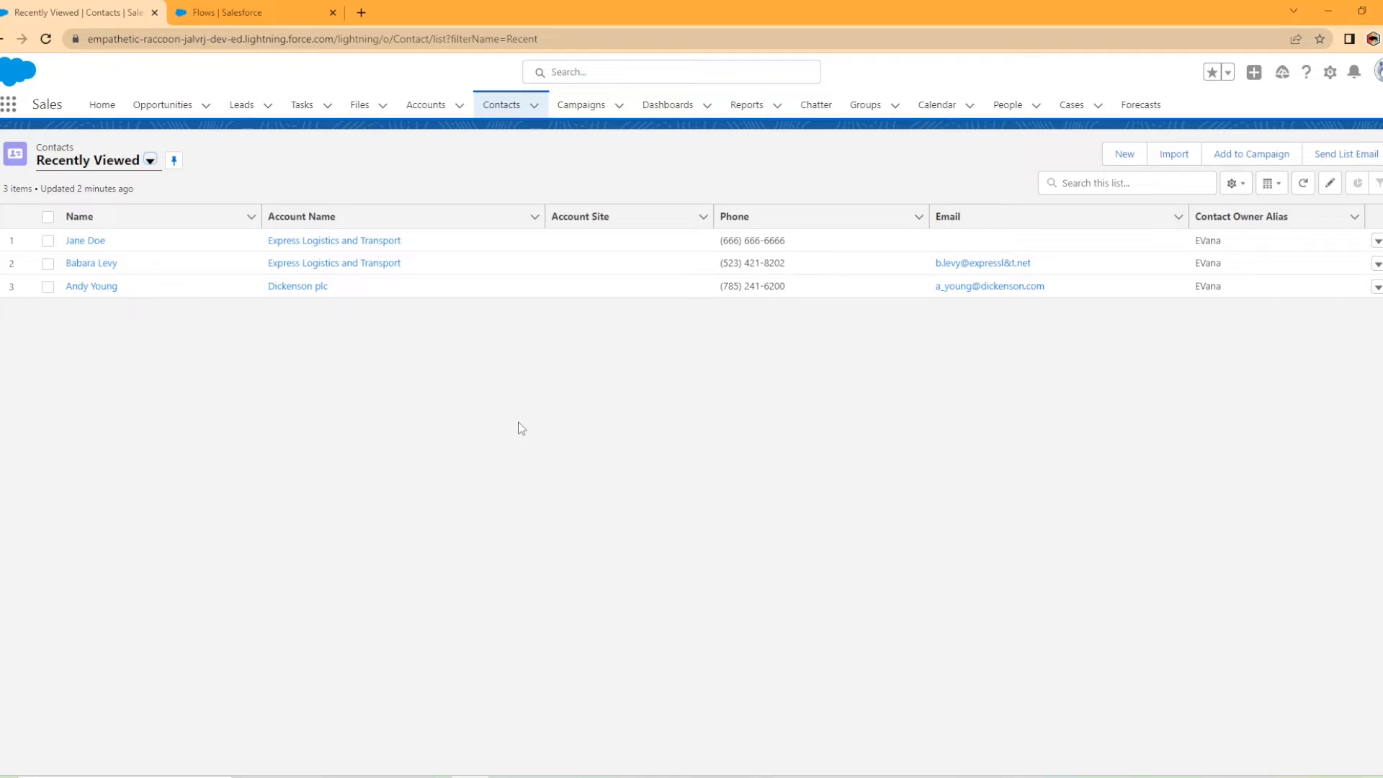
Refresh the Contacts list in the Sales app and view the first contact's record
left_click(497, 111)
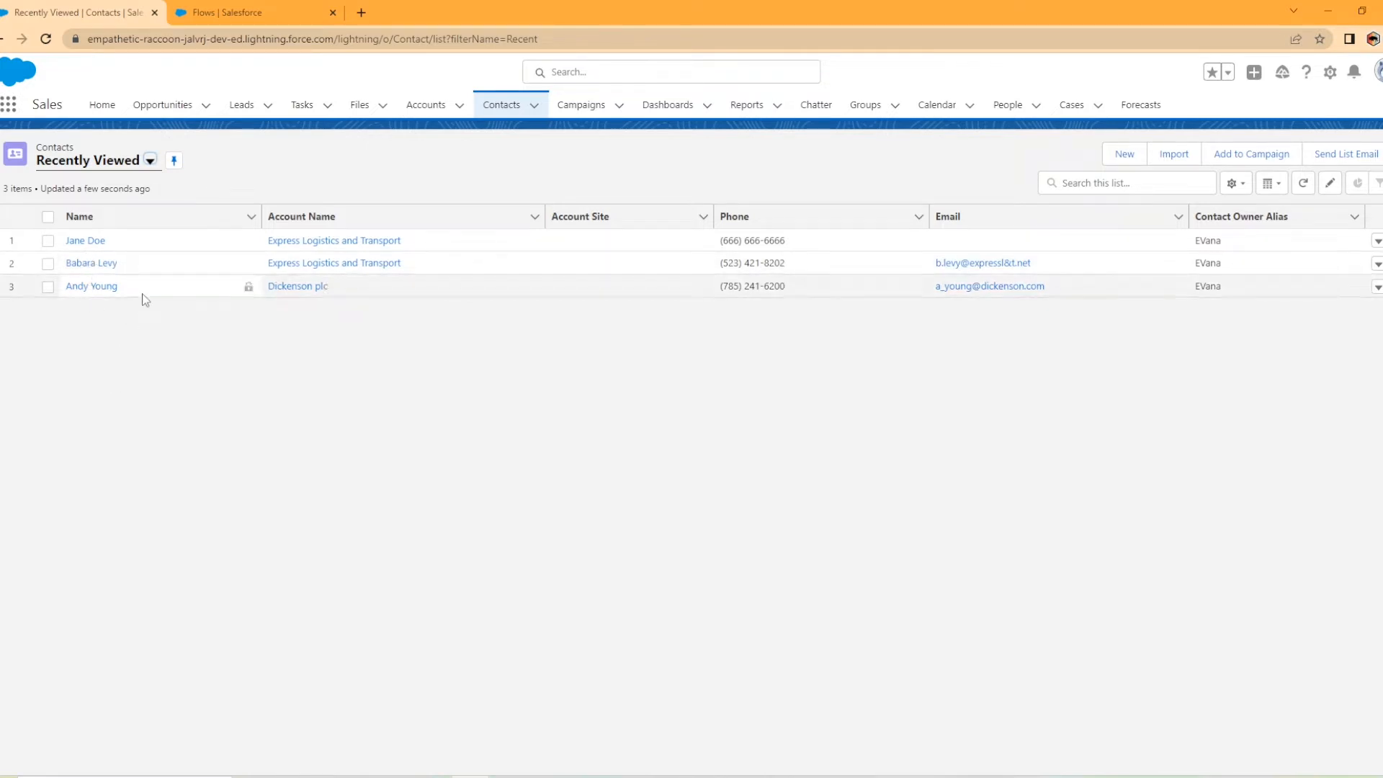
left_click(90, 240)
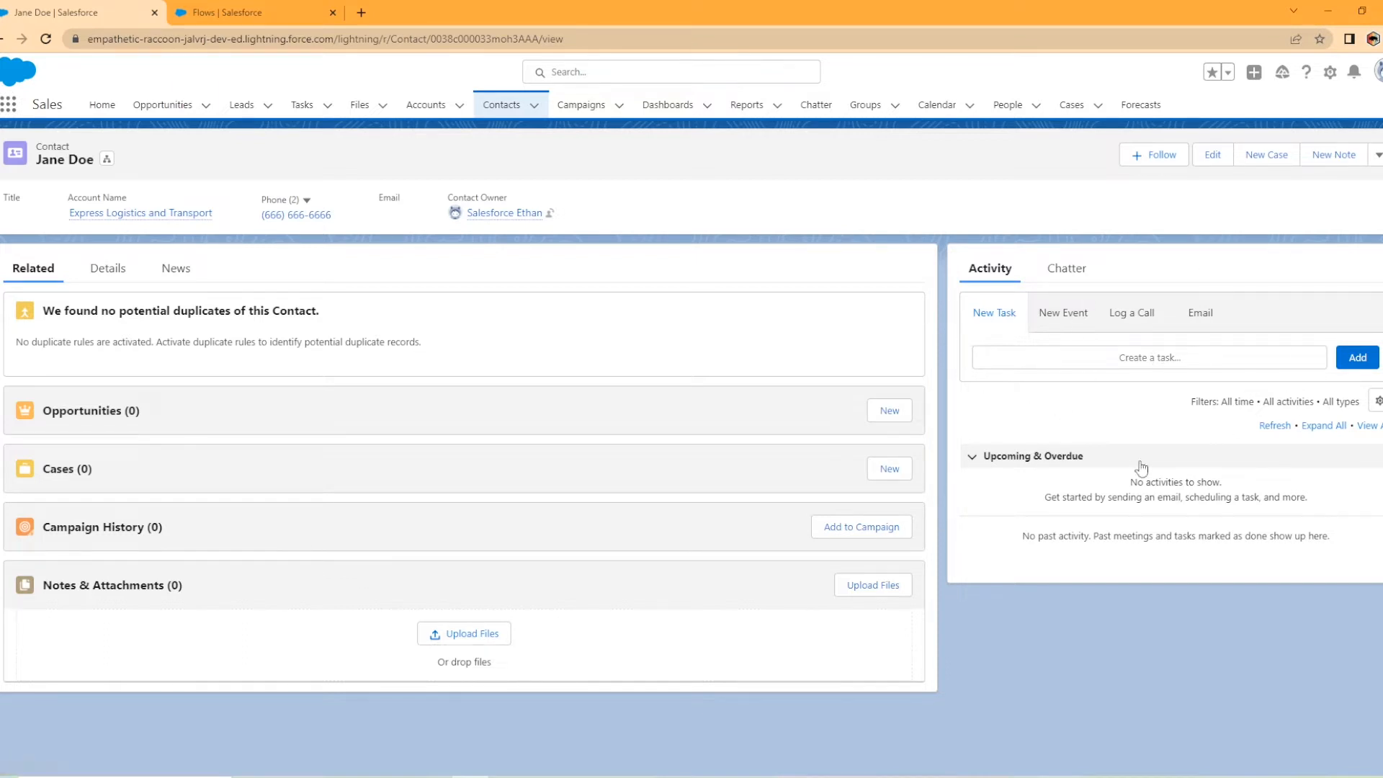
Create a new Record-Triggered Flow from the Flows setup page and choose Contact as the object that triggers it
left_click(258, 7)
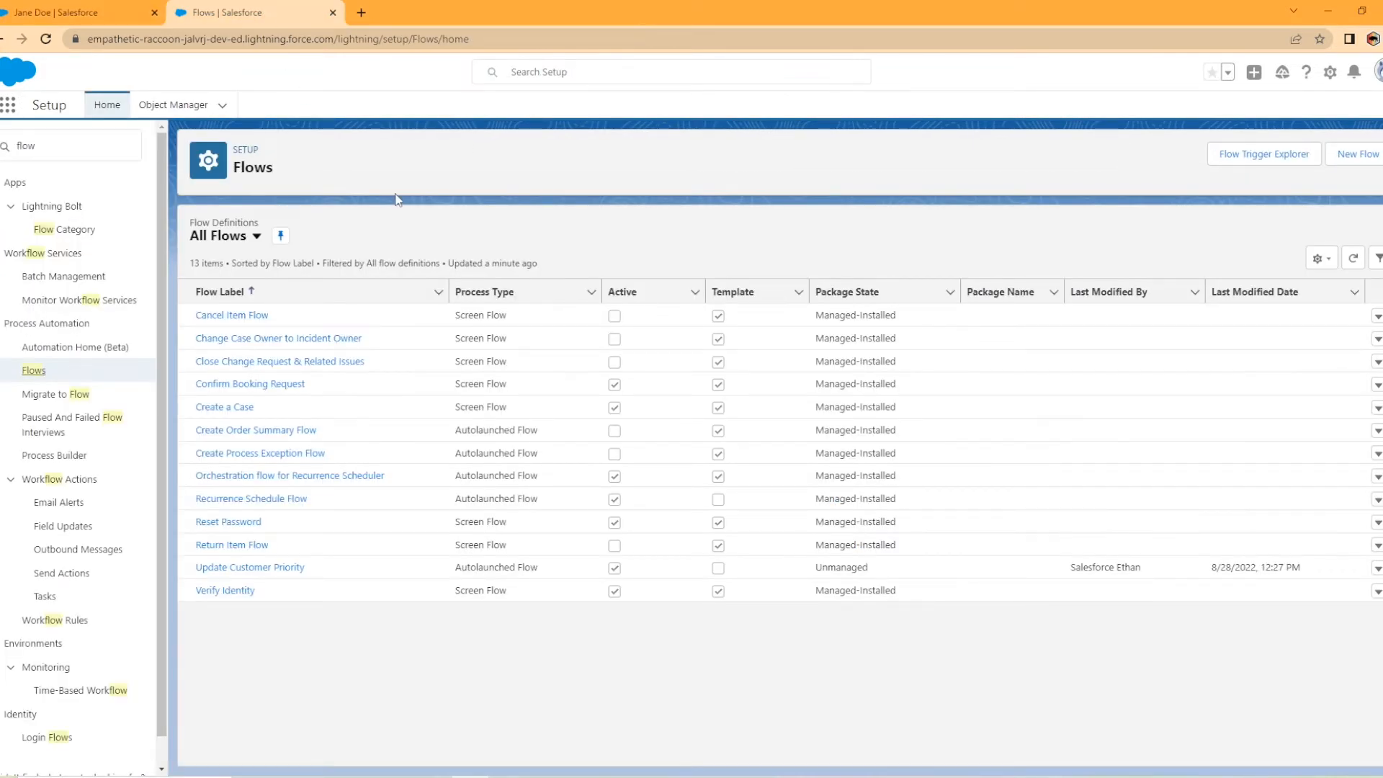
left_click(1358, 154)
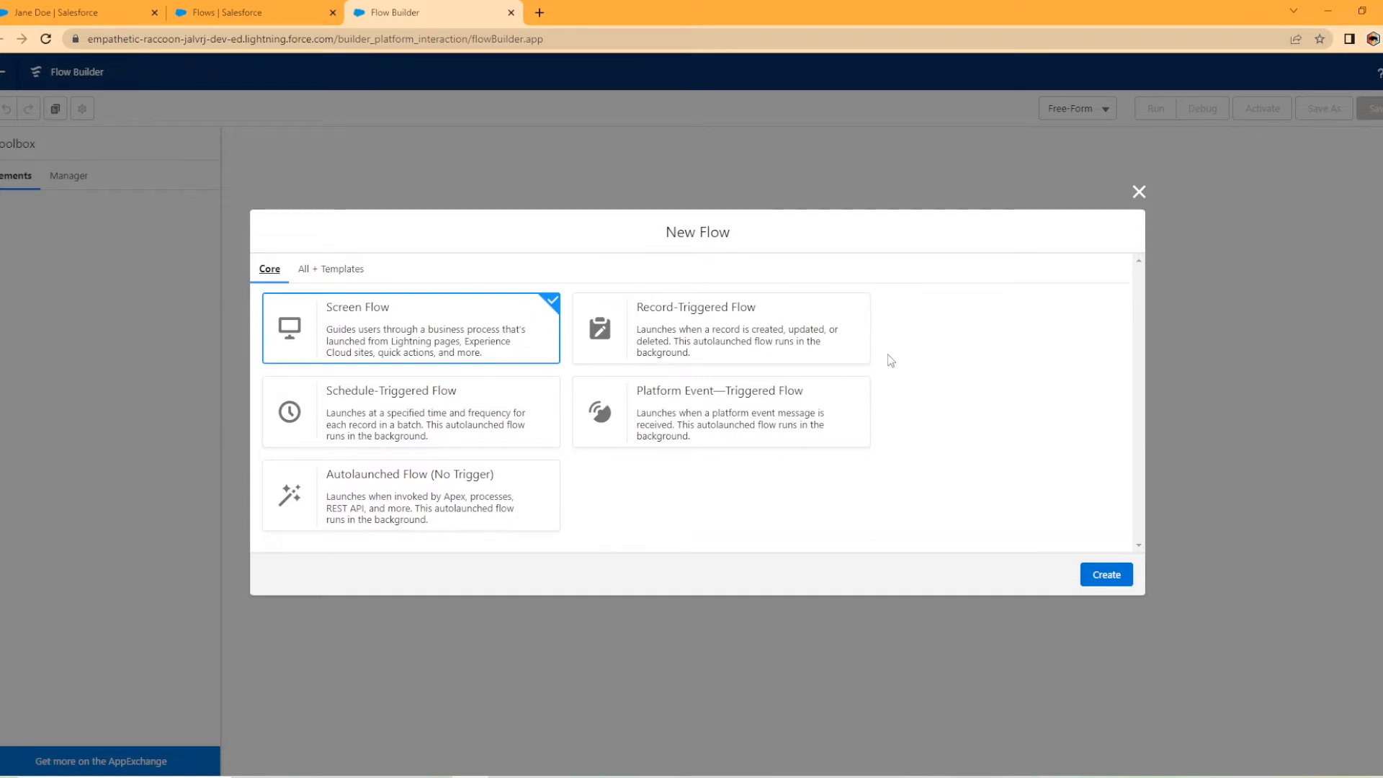
left_click(679, 323)
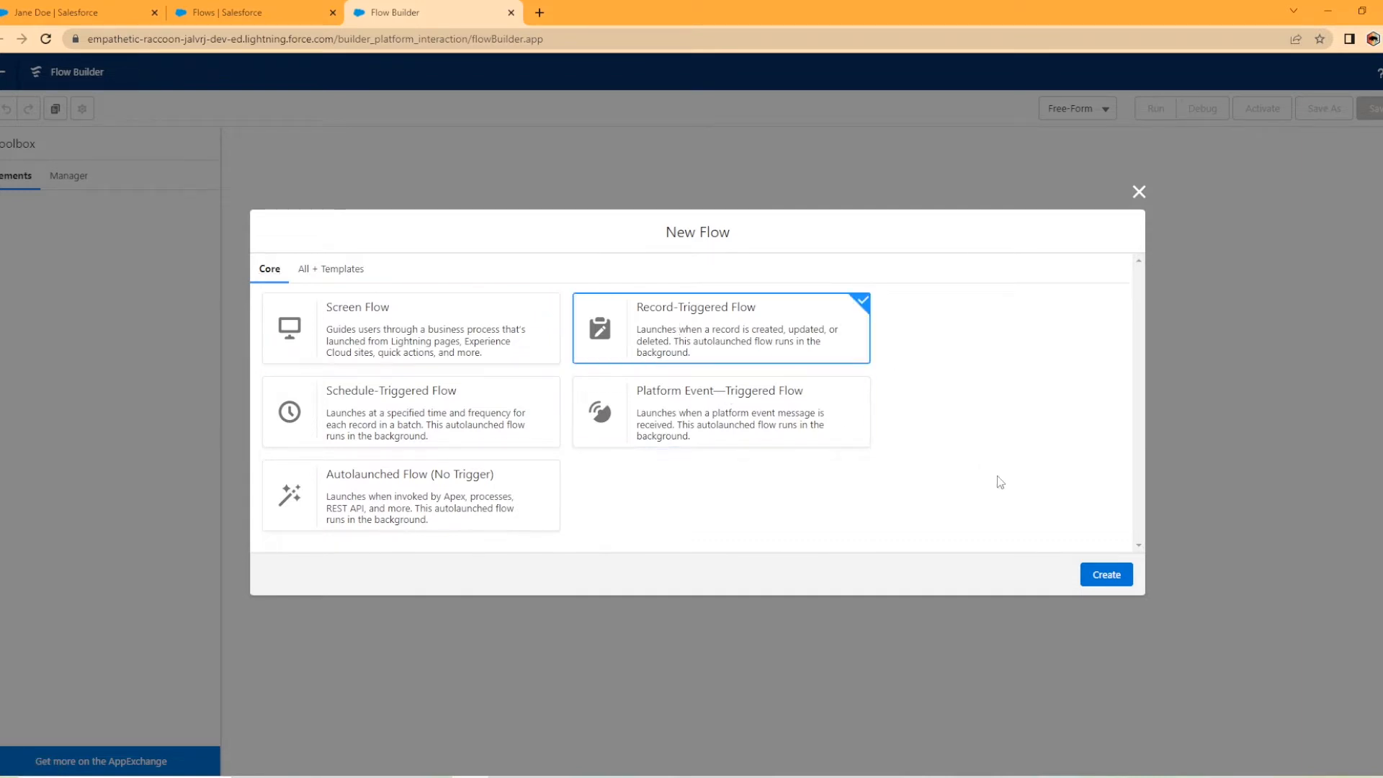
left_click(1107, 576)
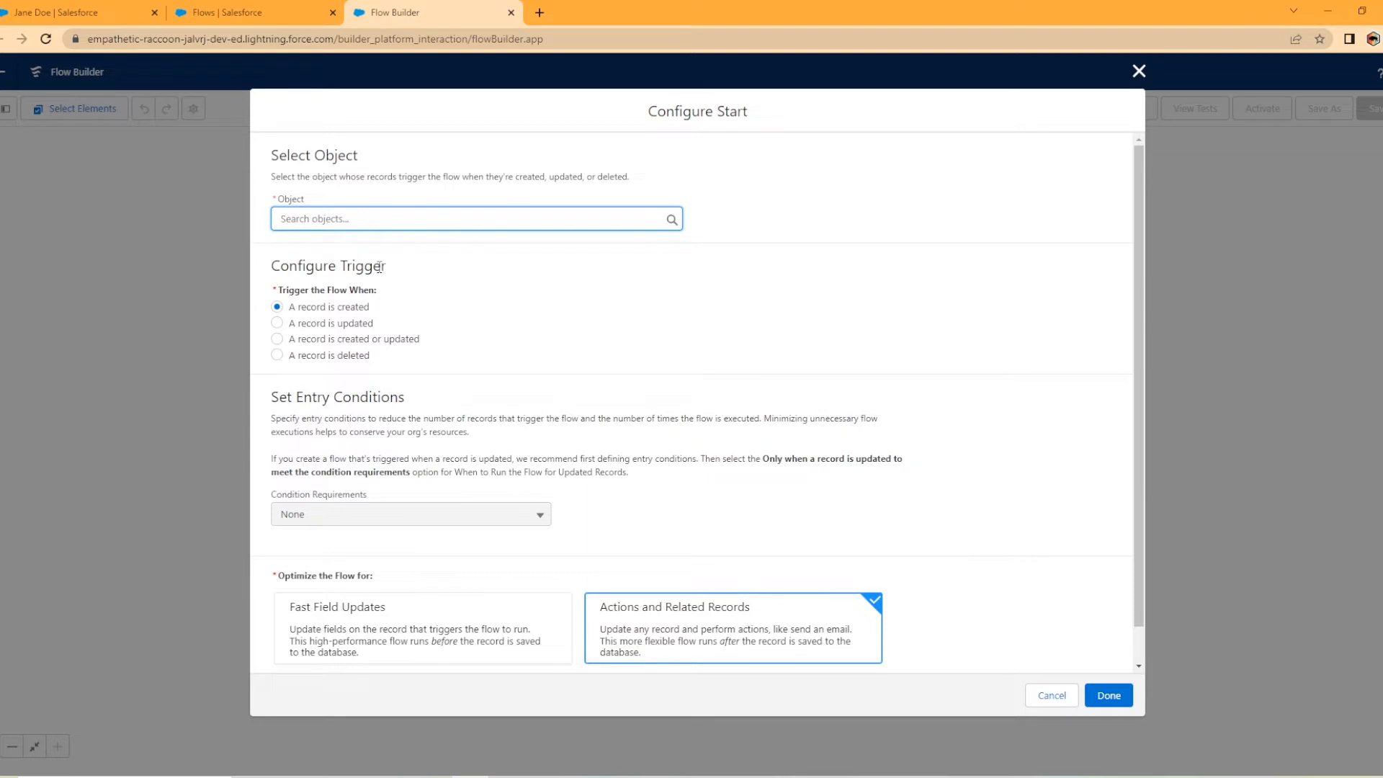
type("cont")
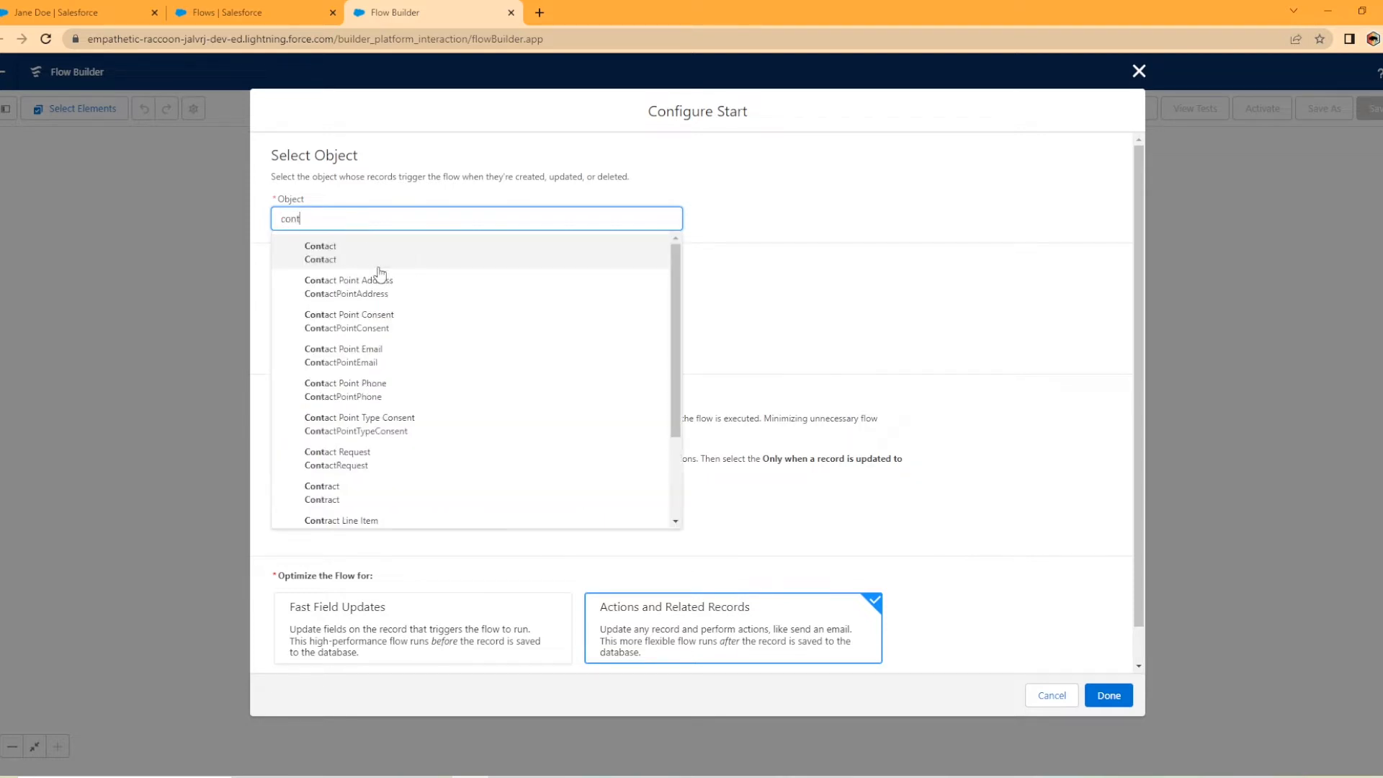
left_click(345, 253)
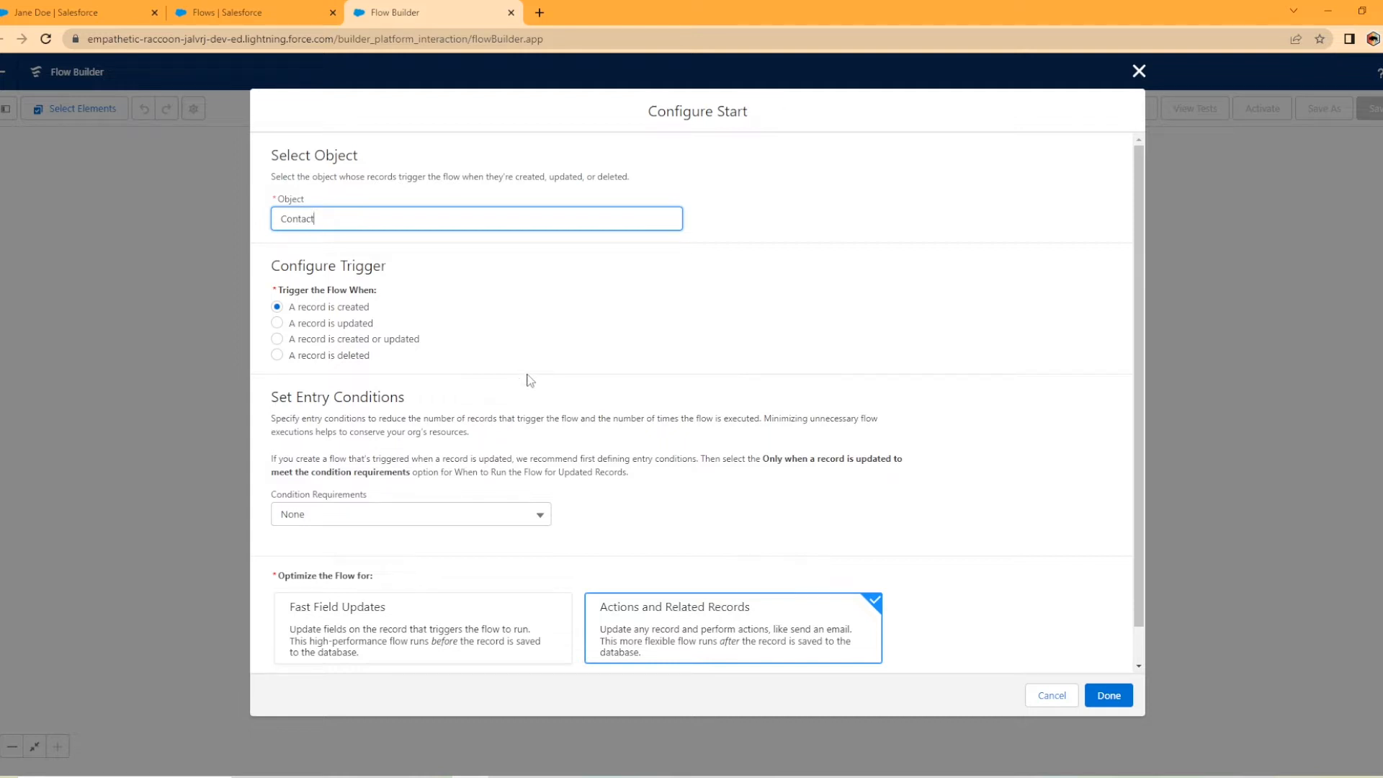
scroll(282, 335, "down", 1)
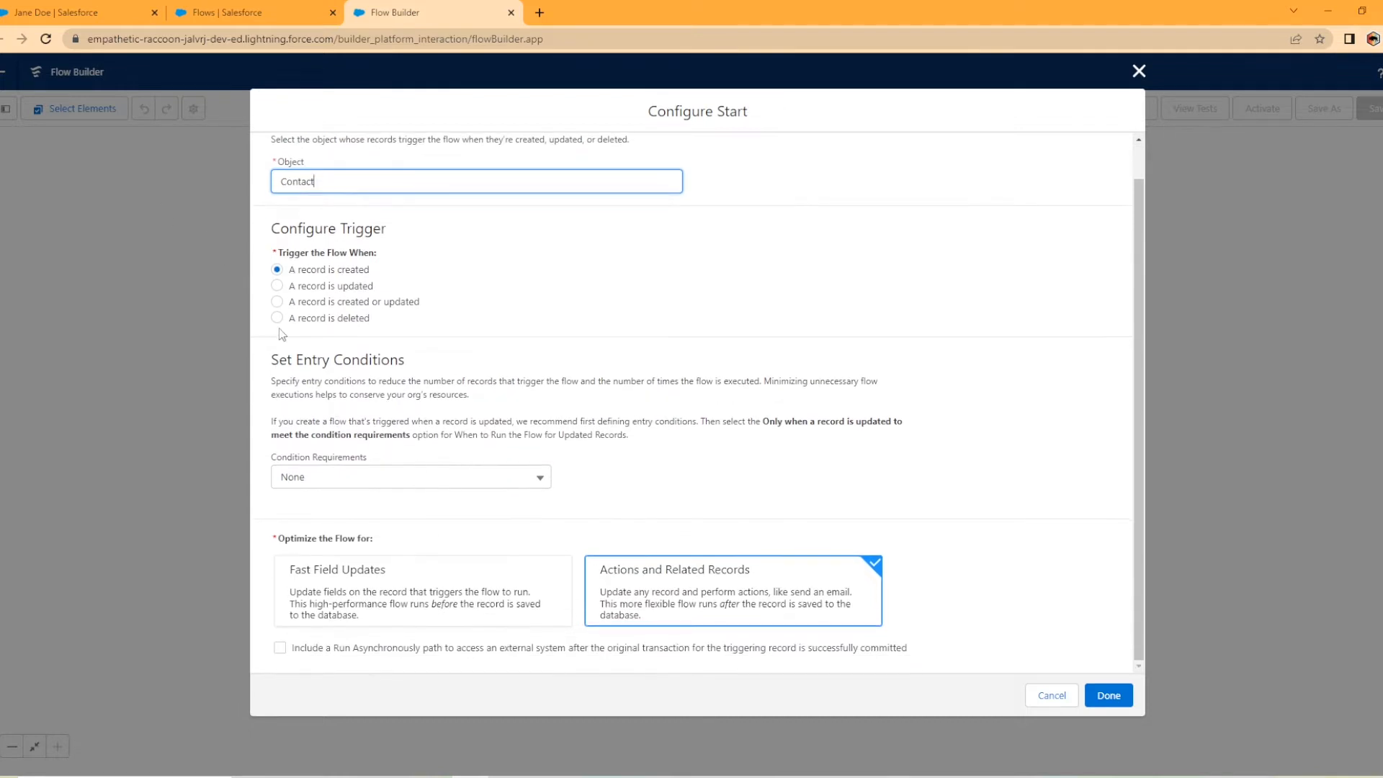
left_click(404, 482)
left_click(383, 535)
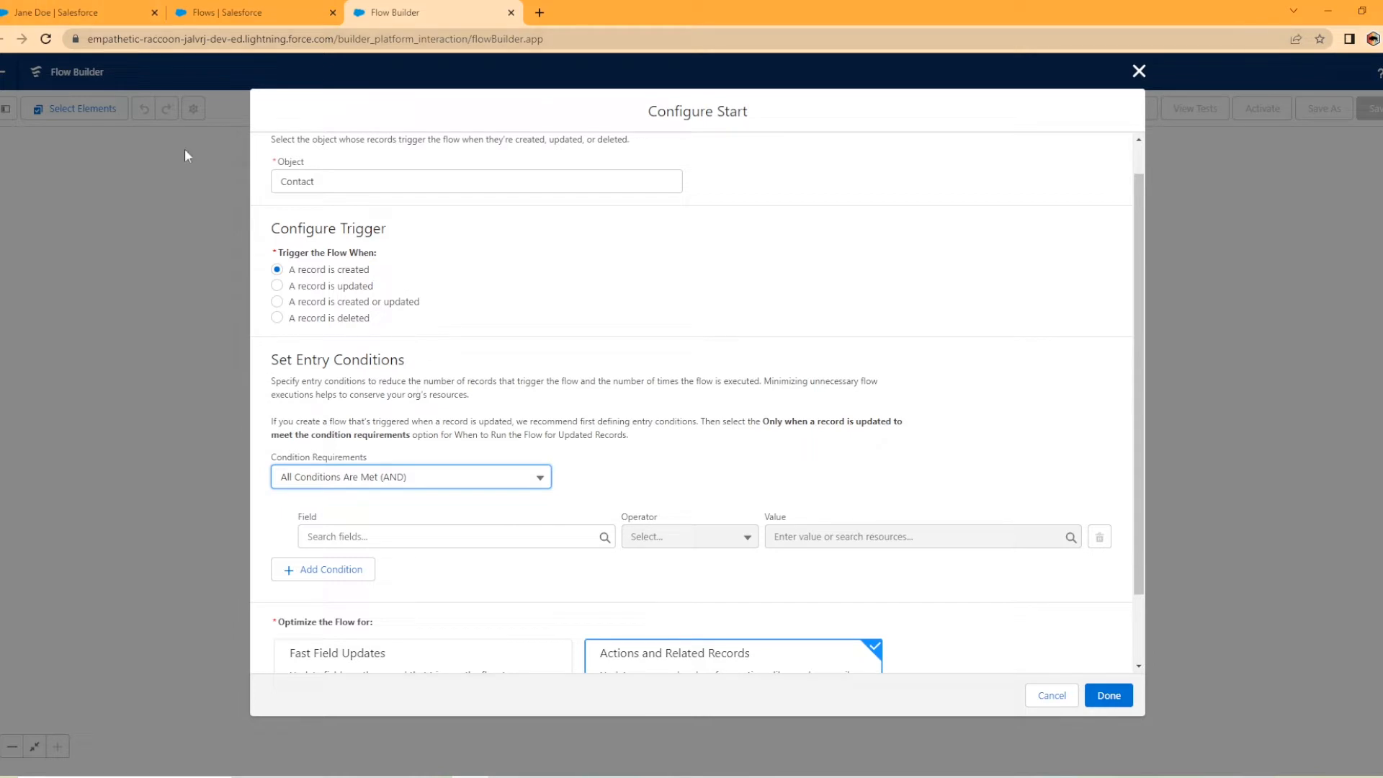
left_click(427, 486)
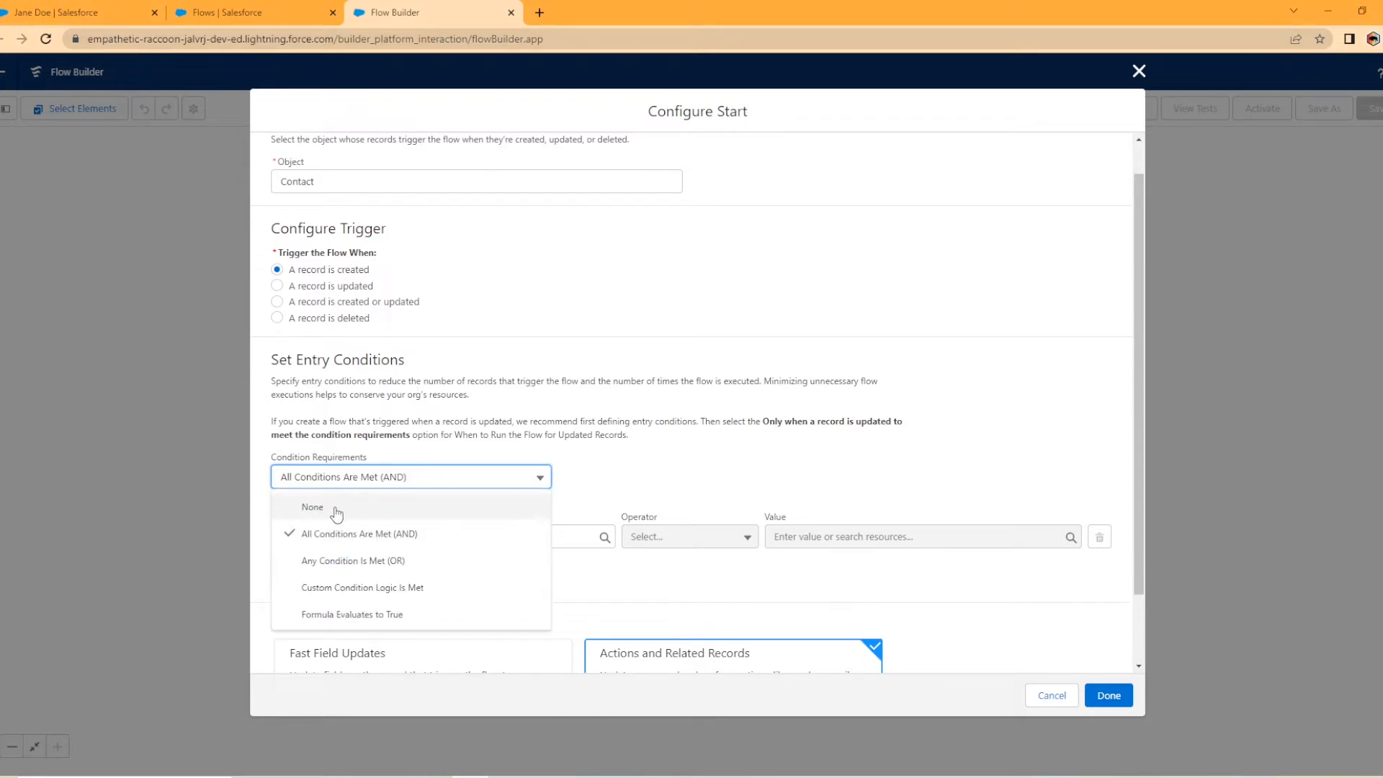
left_click(333, 510)
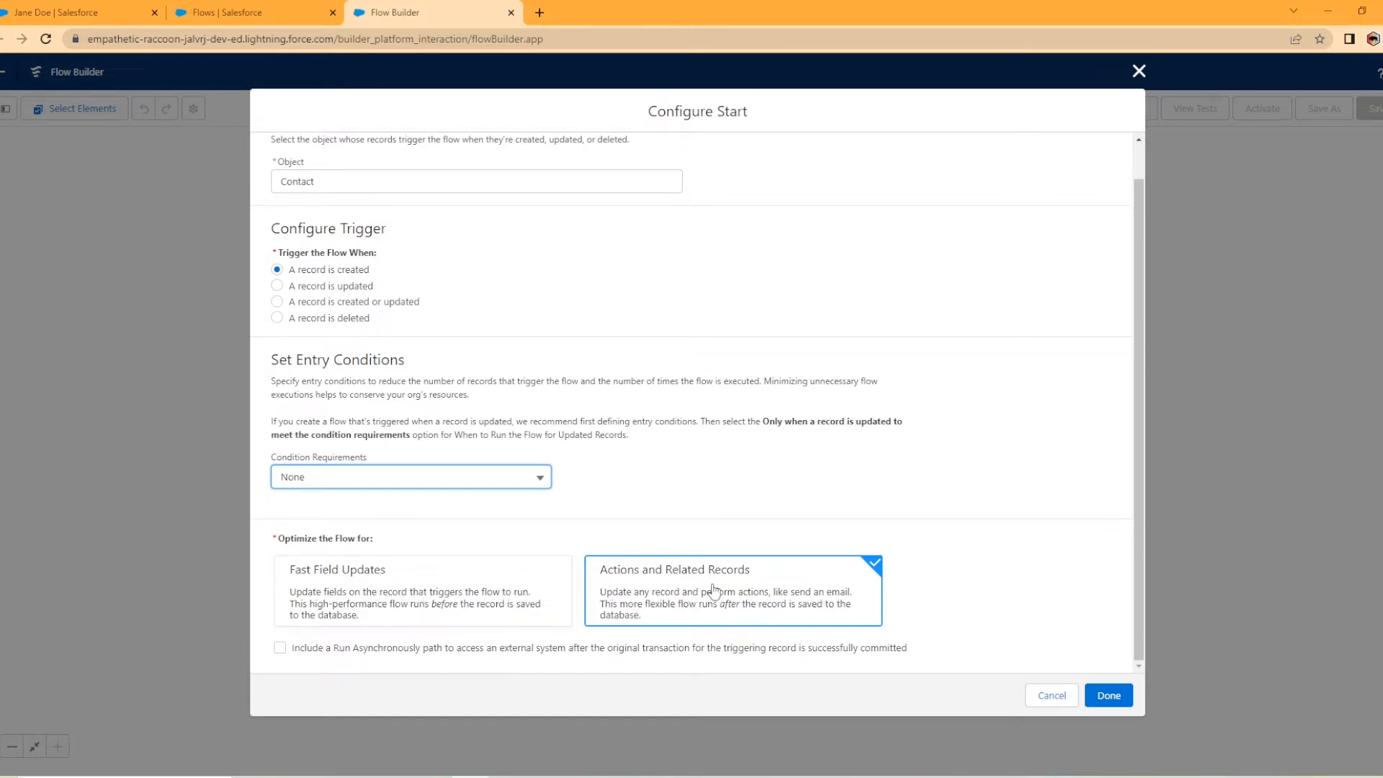
Accept the start configuration and add a Create Records element between the flow's start and end
left_click(1109, 696)
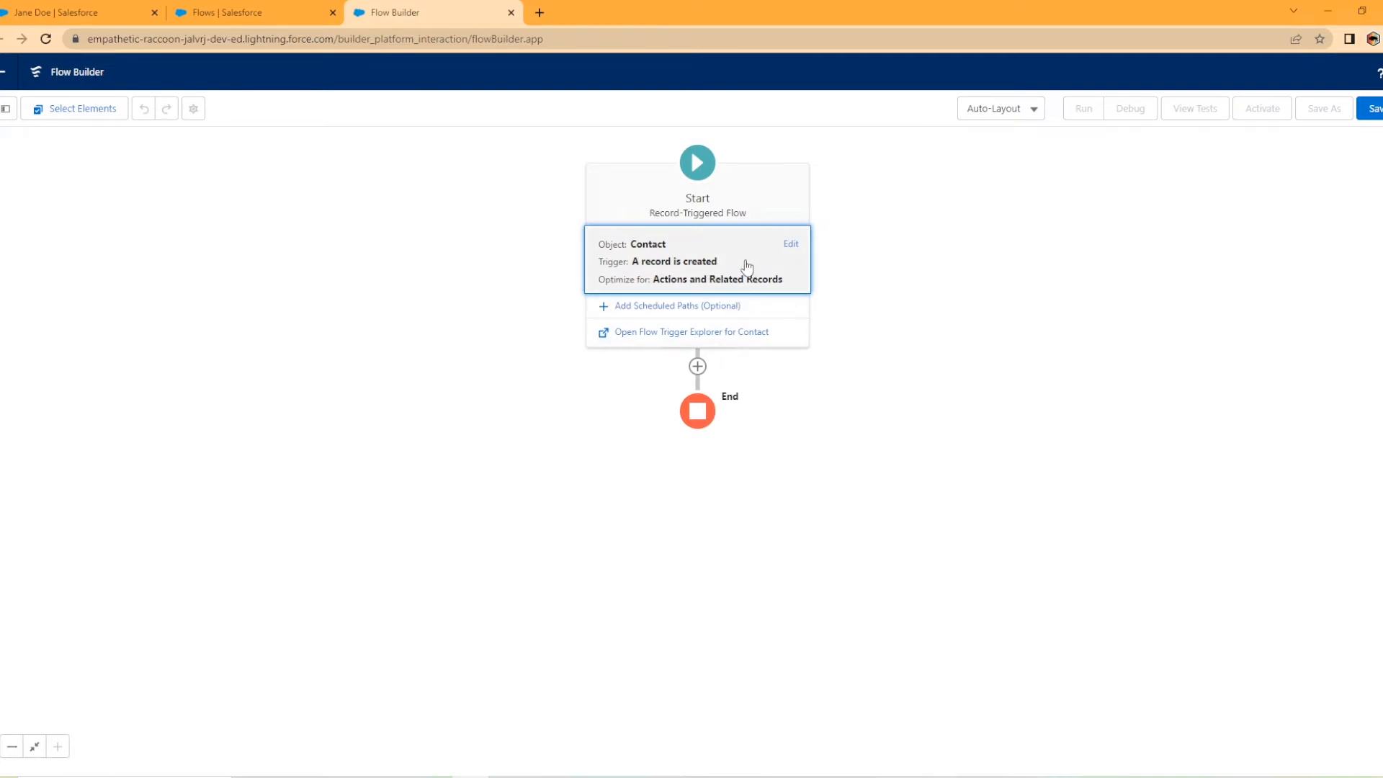
left_click(843, 346)
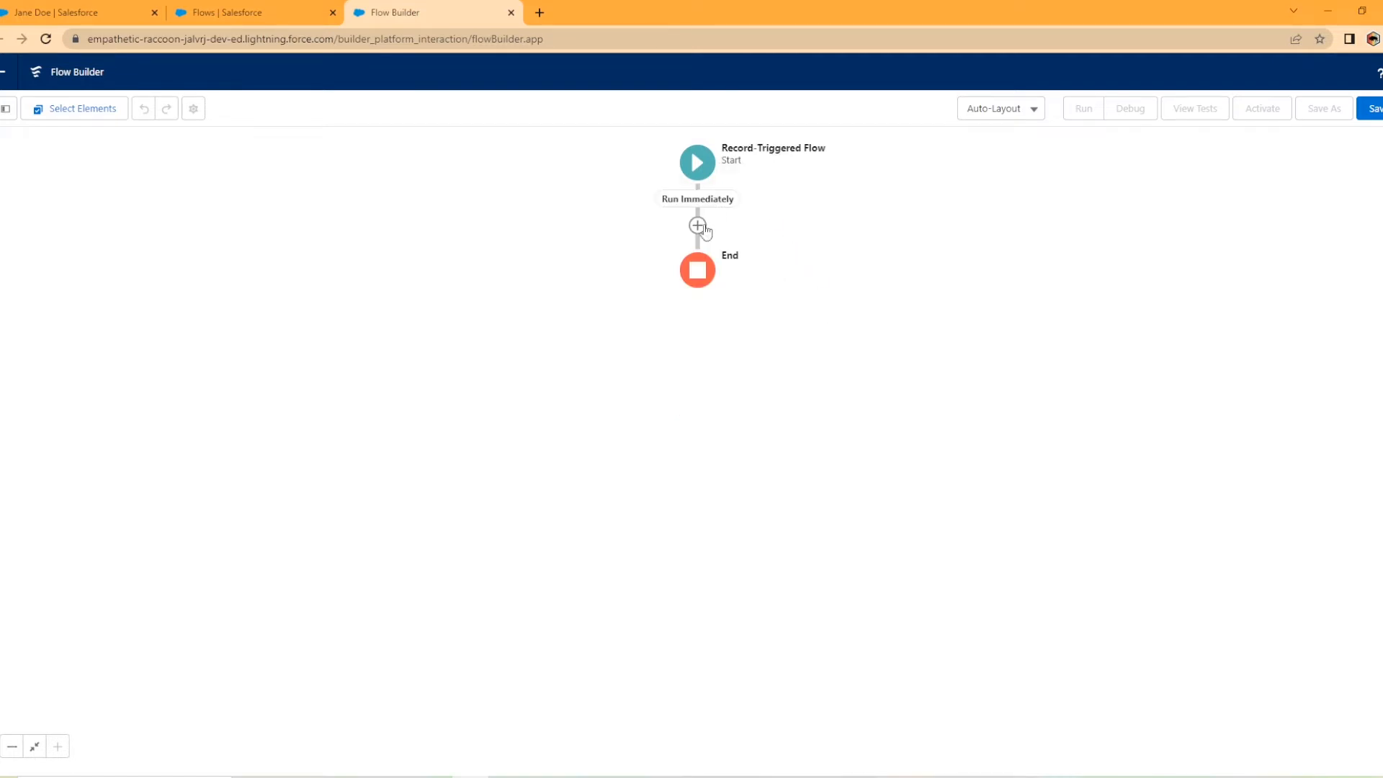
left_click(696, 227)
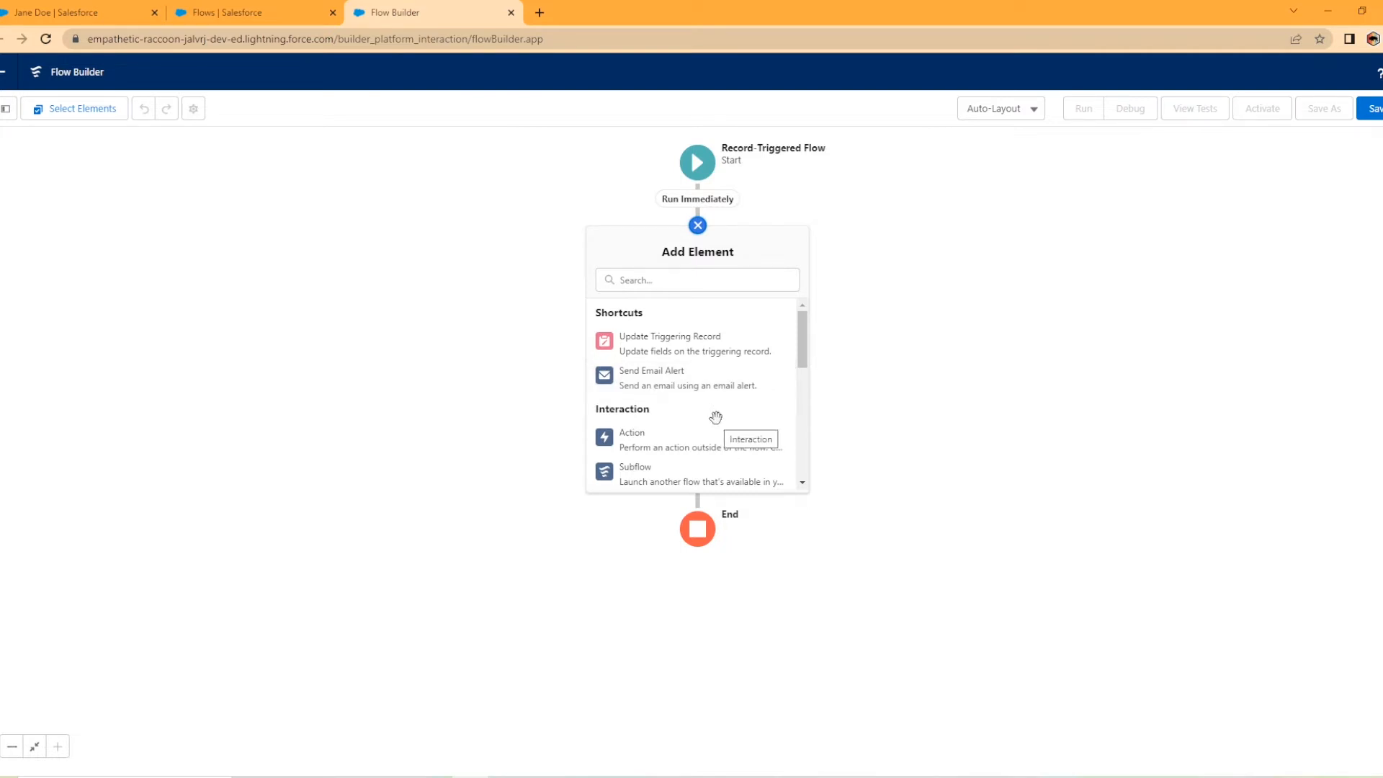
scroll(715, 417, "down", 2)
scroll(725, 423, "down", 4)
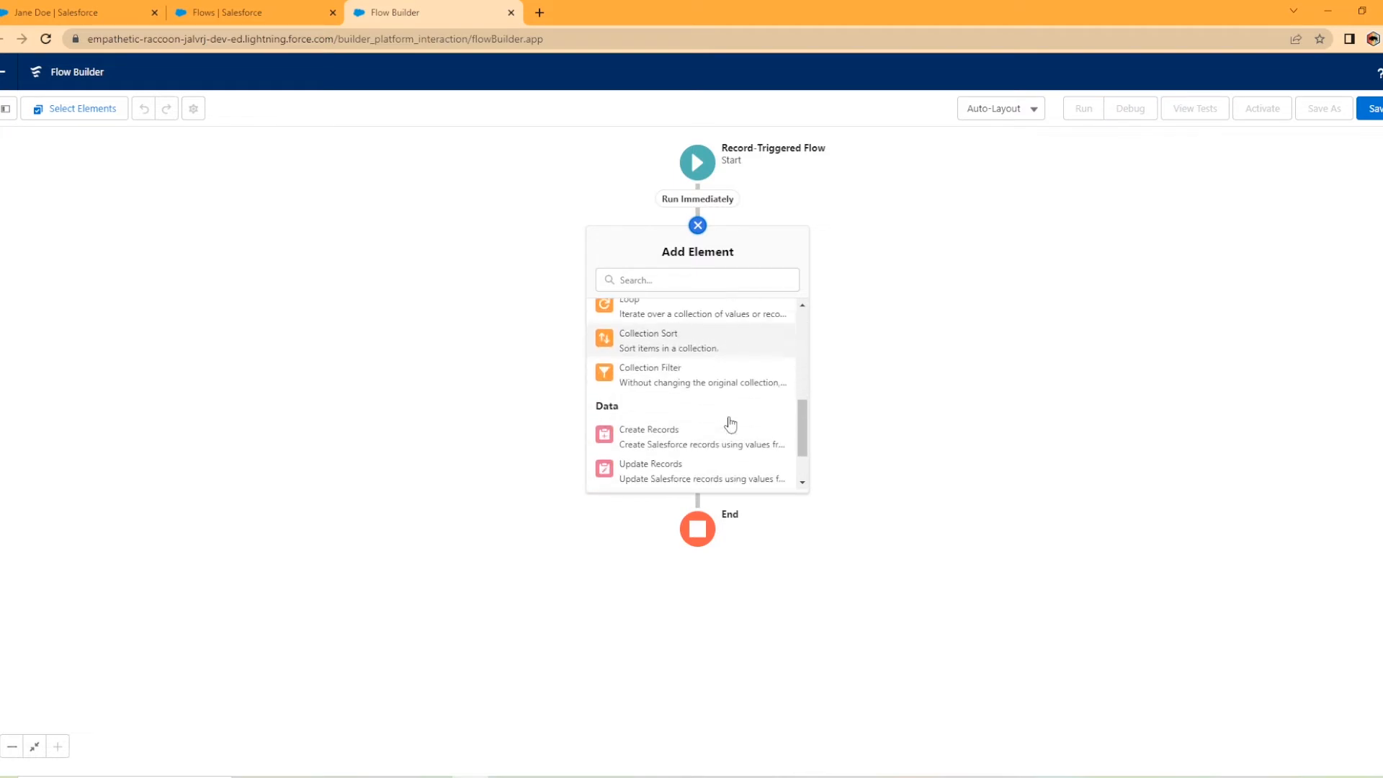
scroll(727, 420, "down", 2)
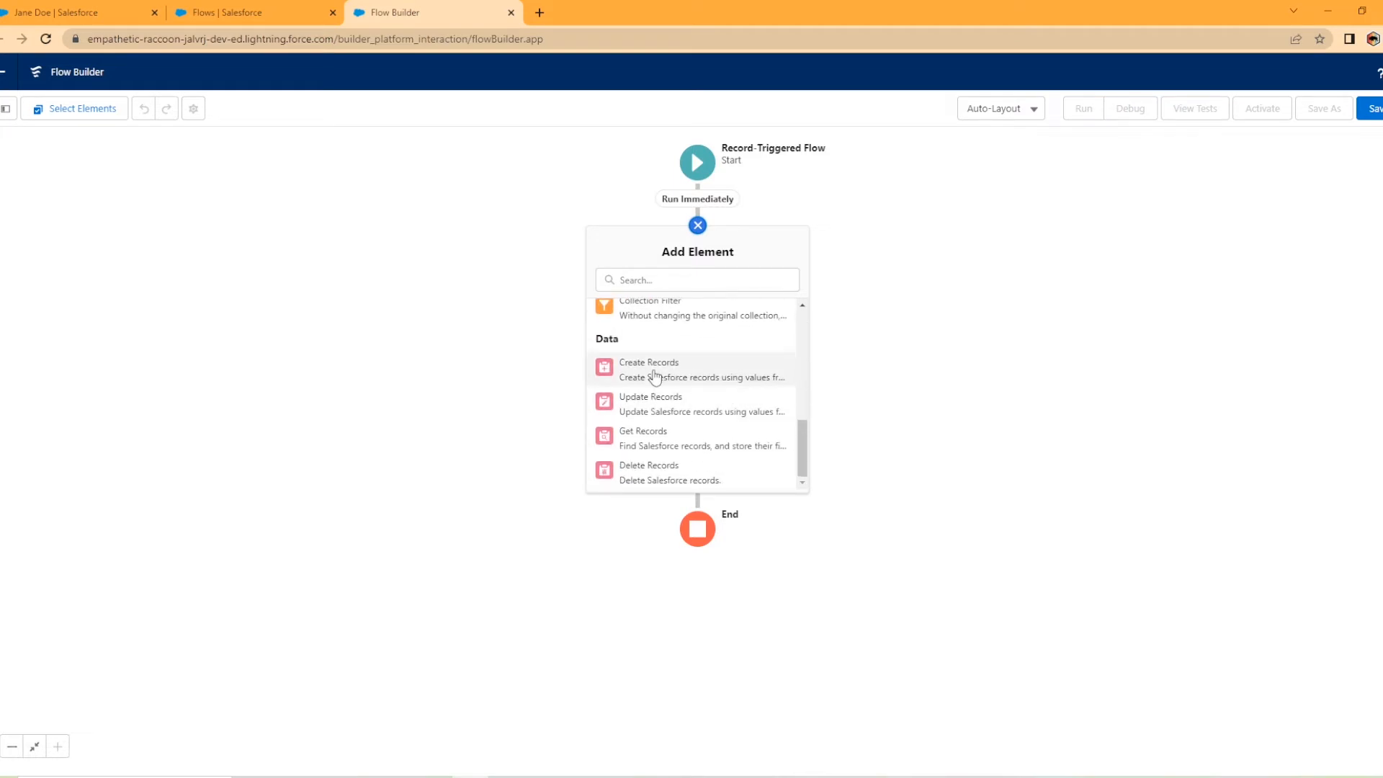
left_click(654, 377)
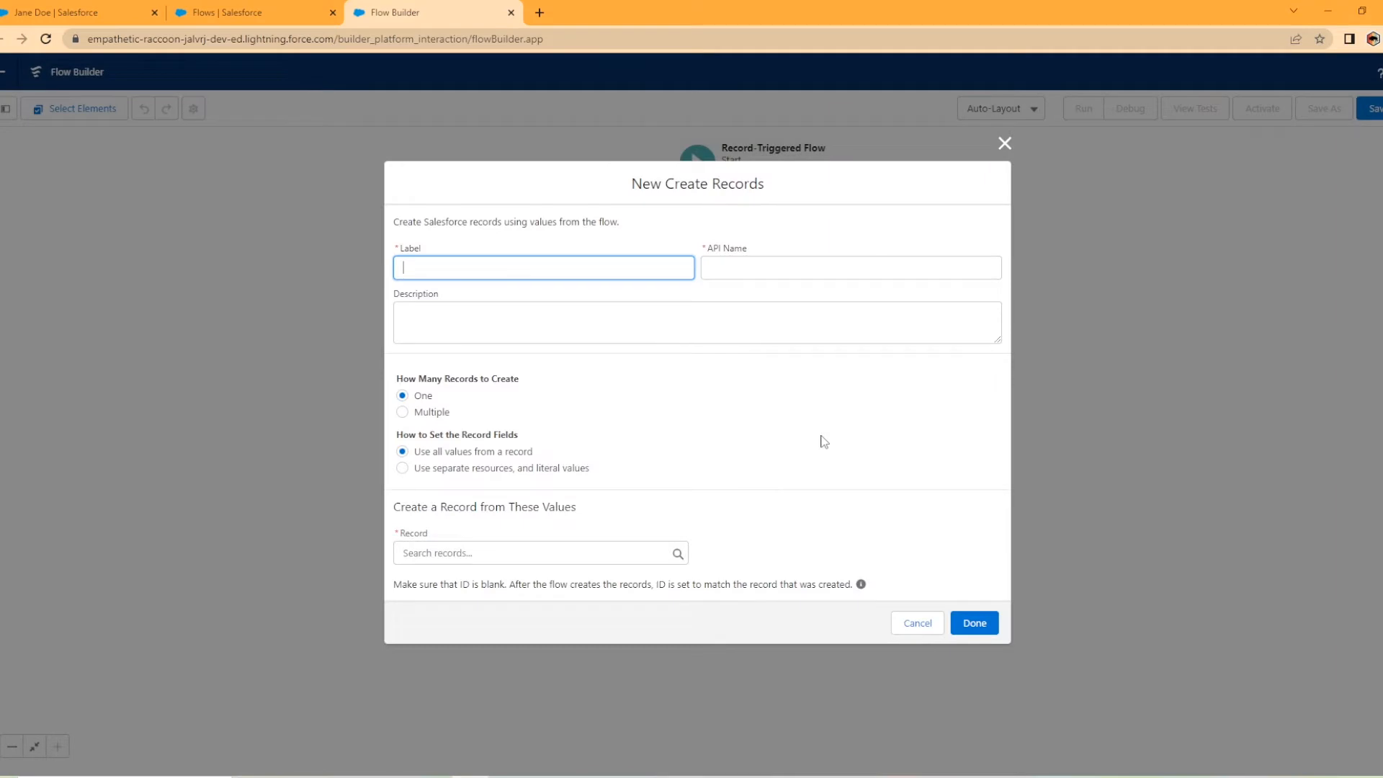
Label the element "Create Follow Up Task" and make it create a Task record using separate resources and literal values
type("Create Follow Up Task")
key("Tab")
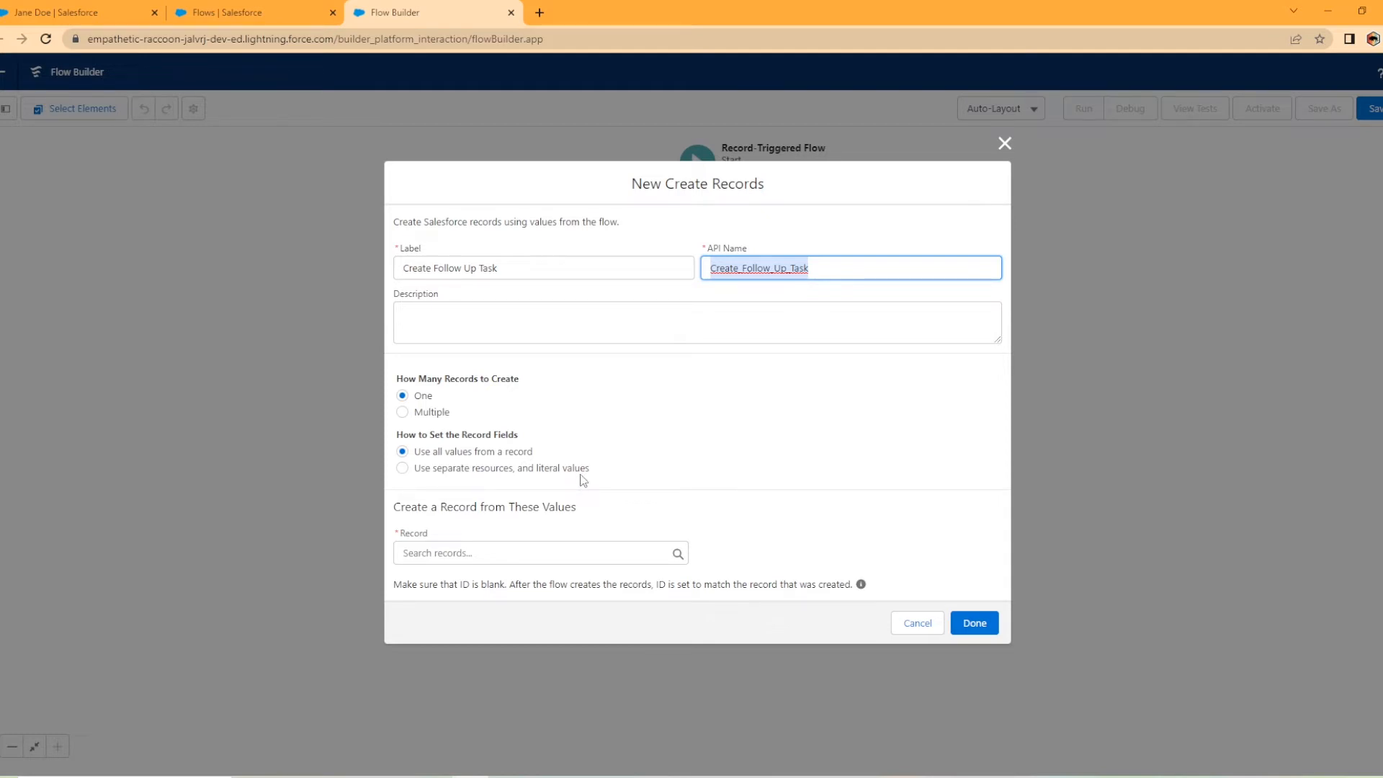
left_click(405, 469)
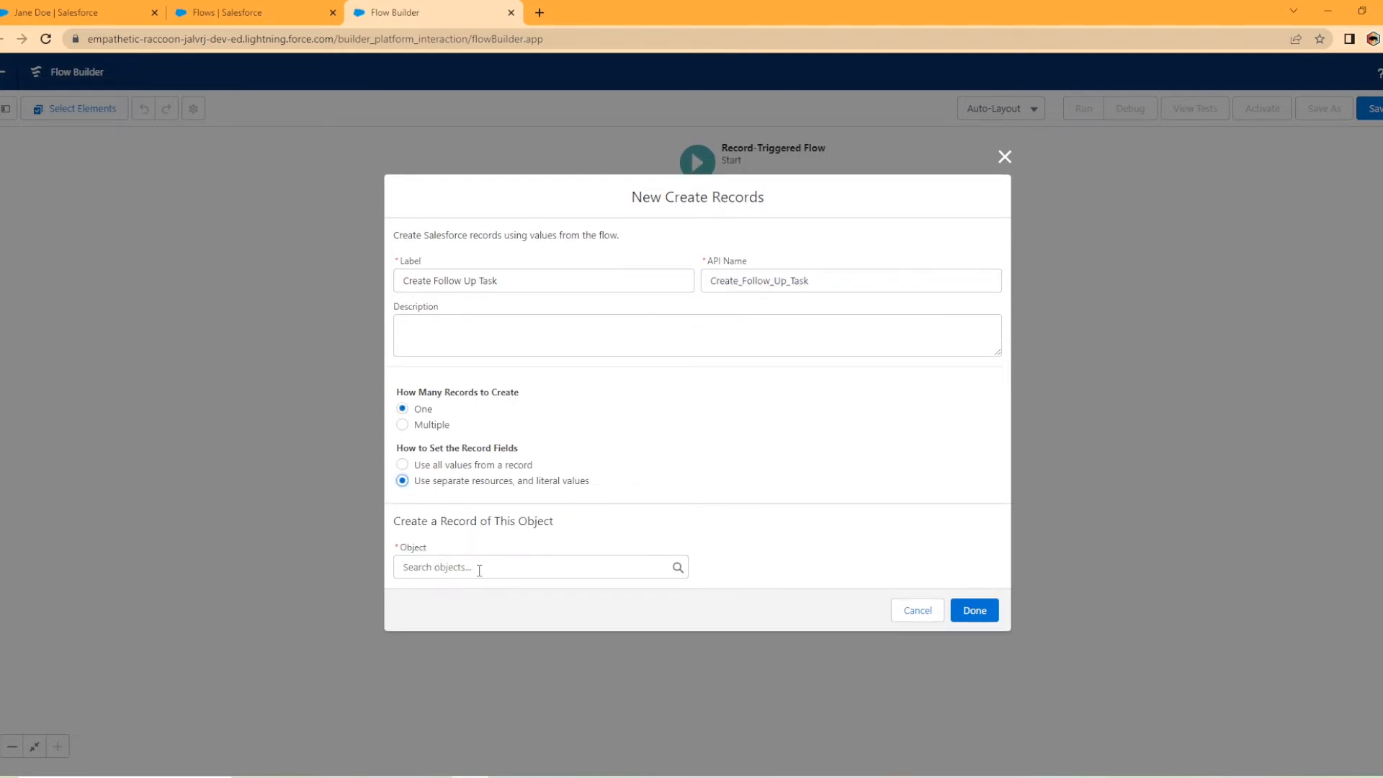
left_click(534, 566)
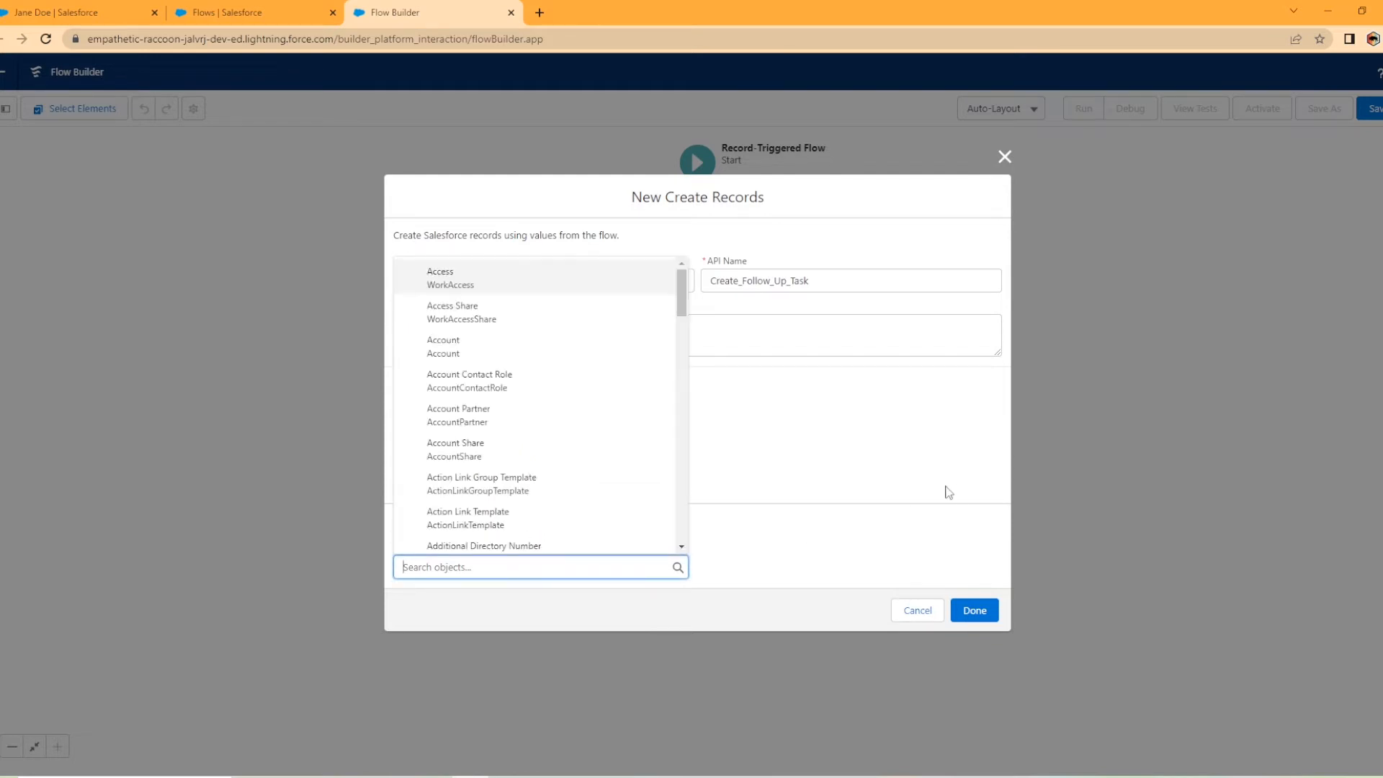
type("task")
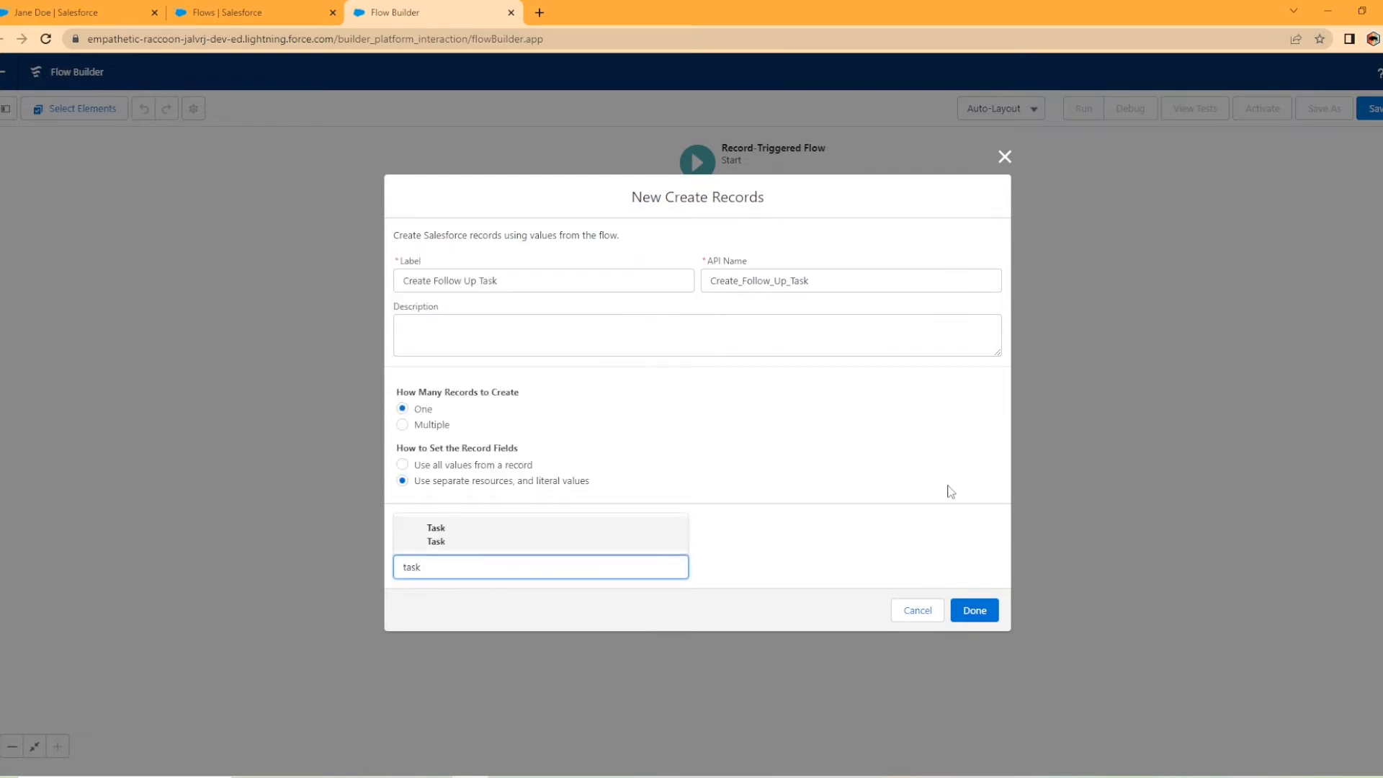
left_click(563, 534)
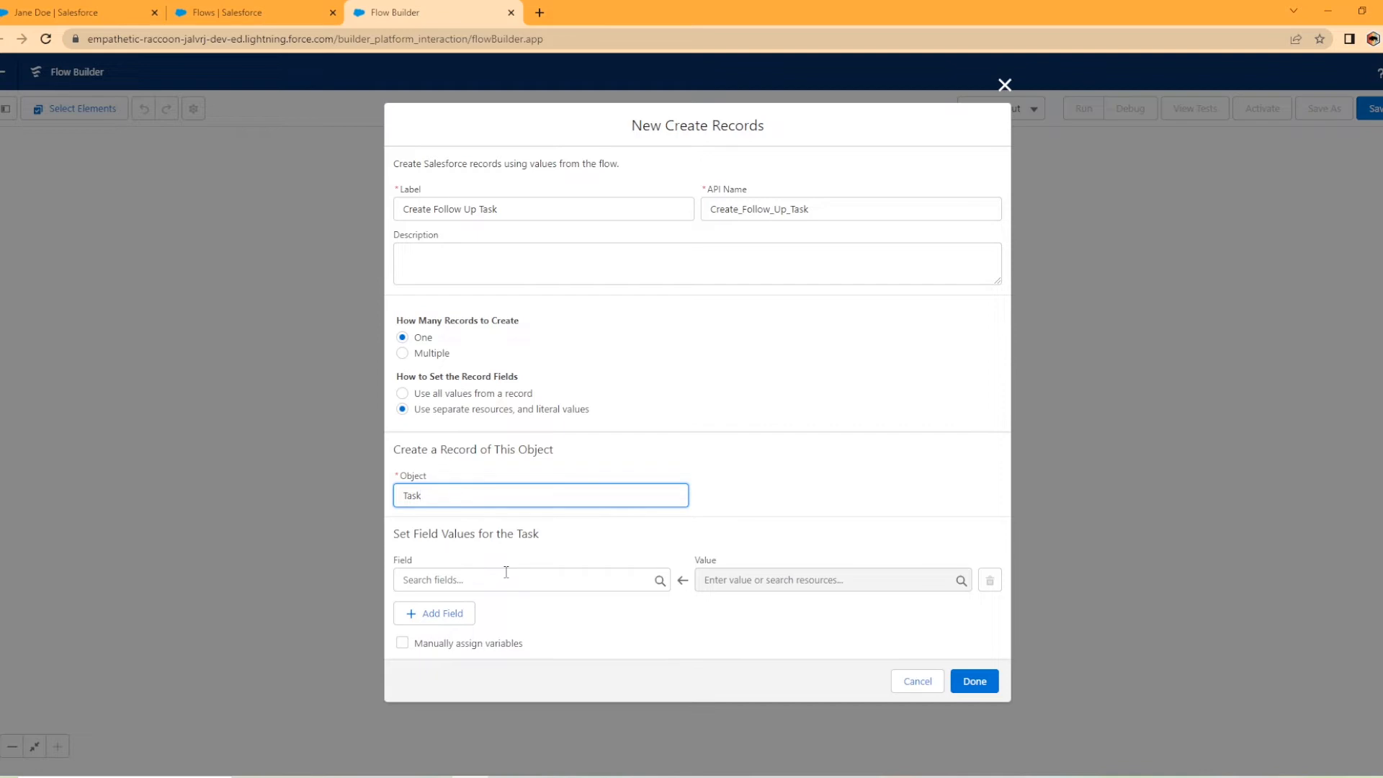
Close the Flows setup page, open a new task form in the Sales app, and examine its fields and Subject options
left_click(245, 10)
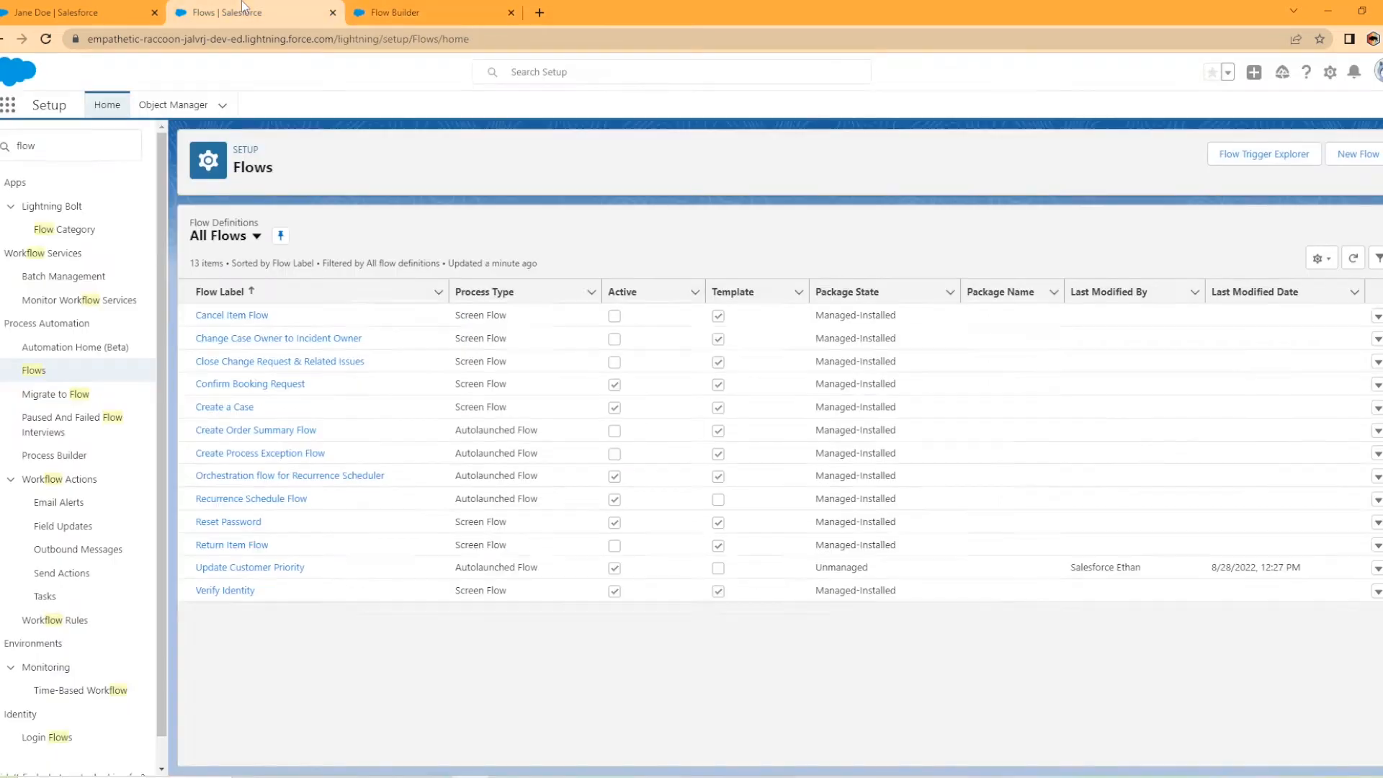
left_click(113, 11)
left_click(332, 13)
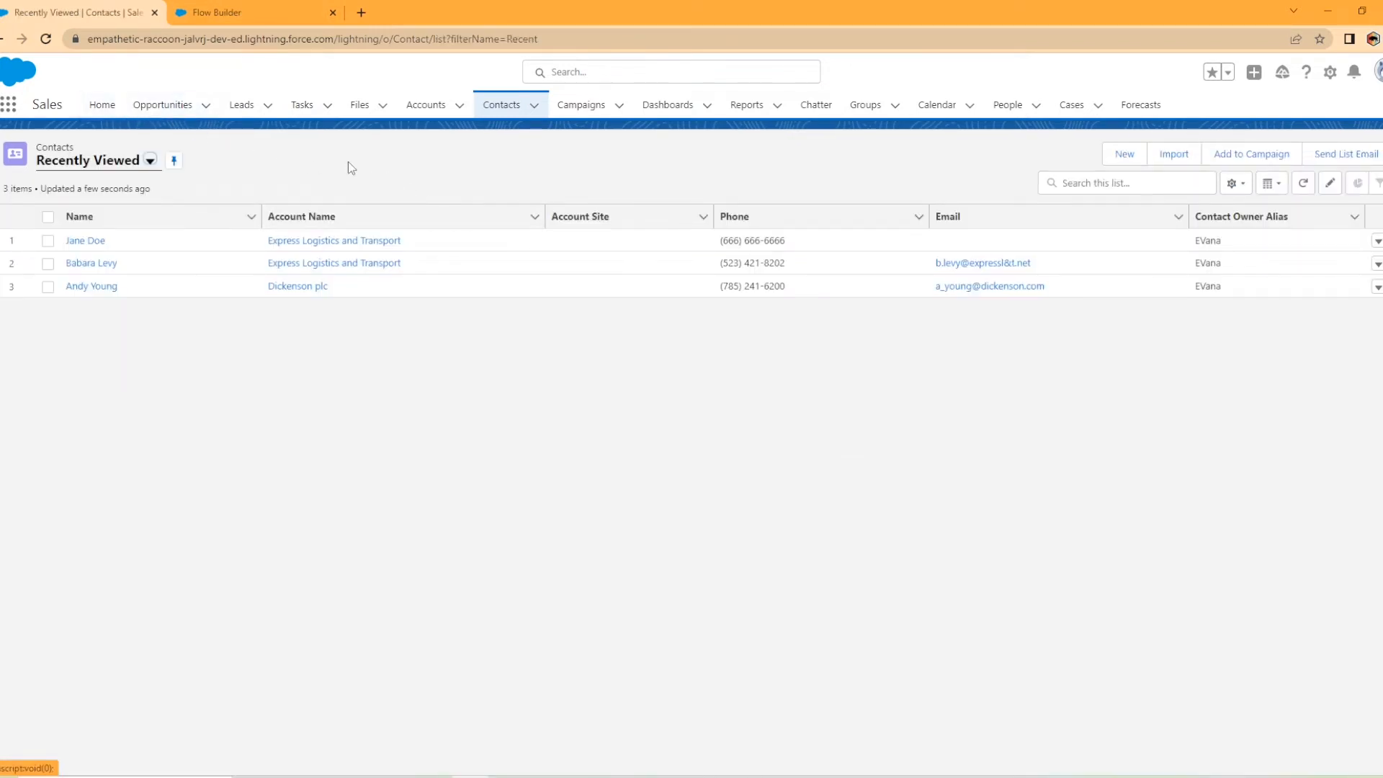
left_click(299, 110)
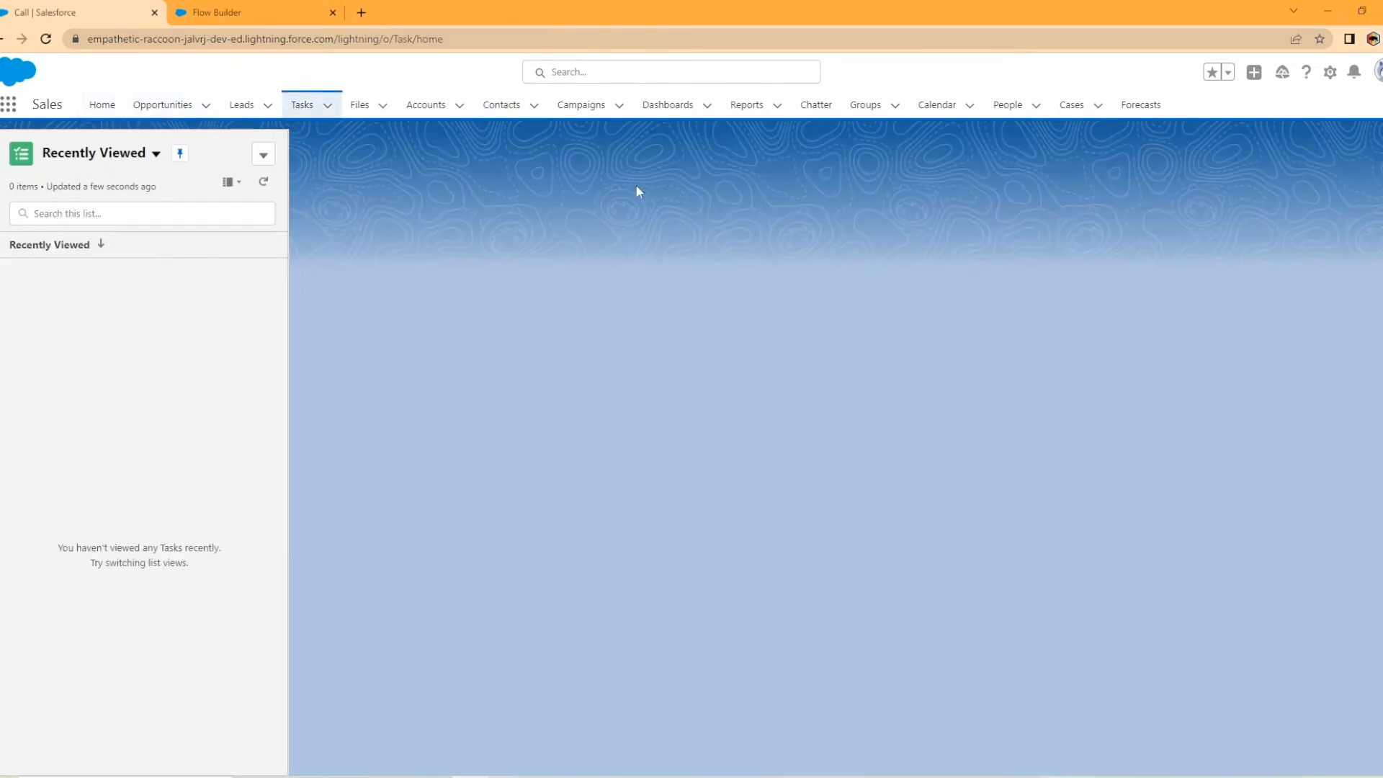
left_click(264, 154)
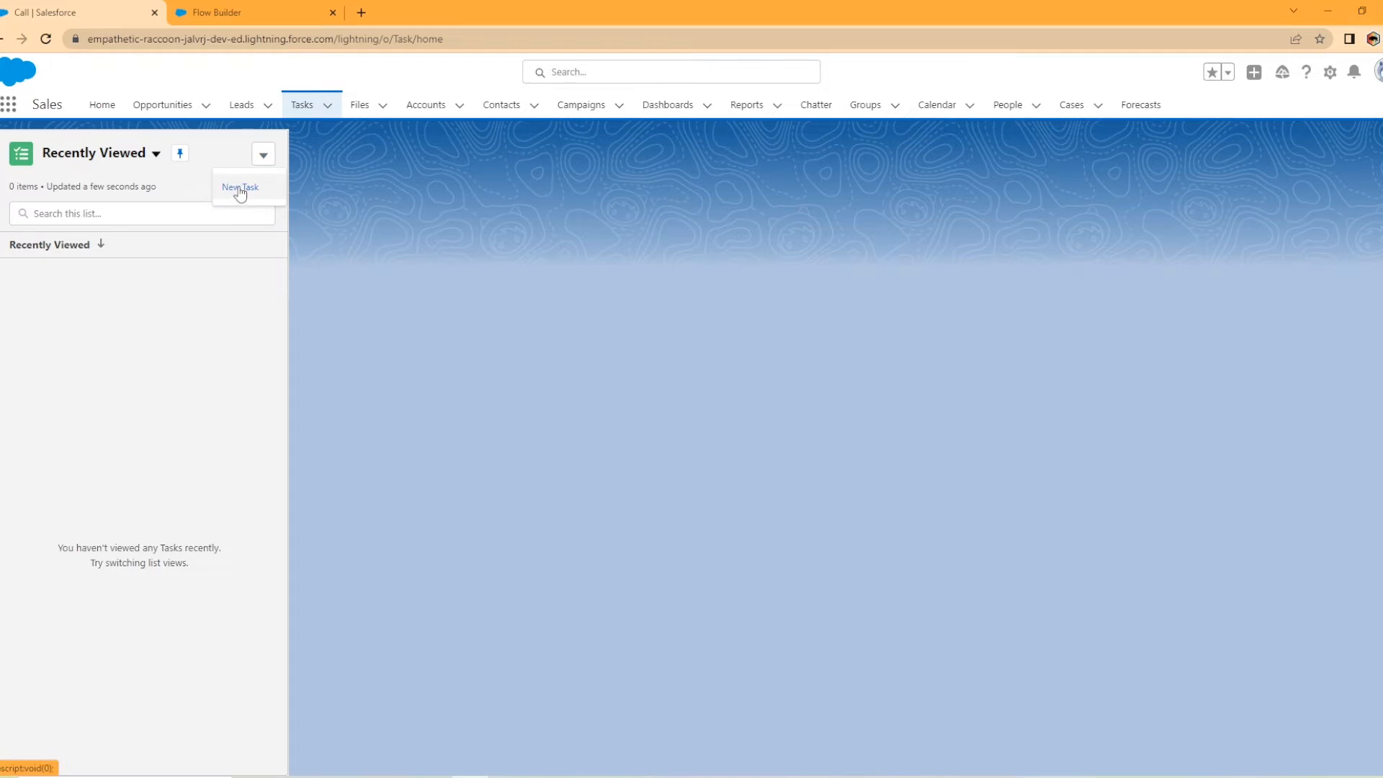
left_click(238, 188)
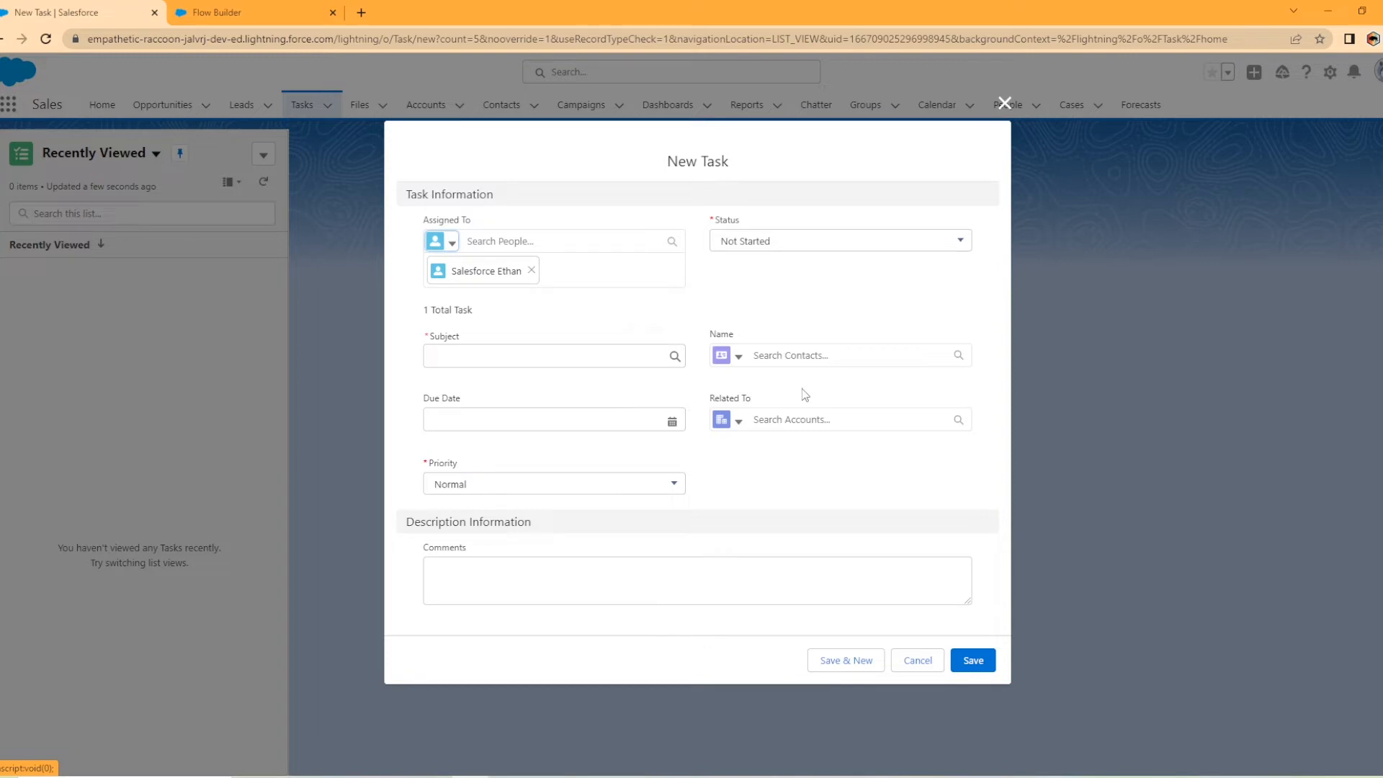
left_click(505, 356)
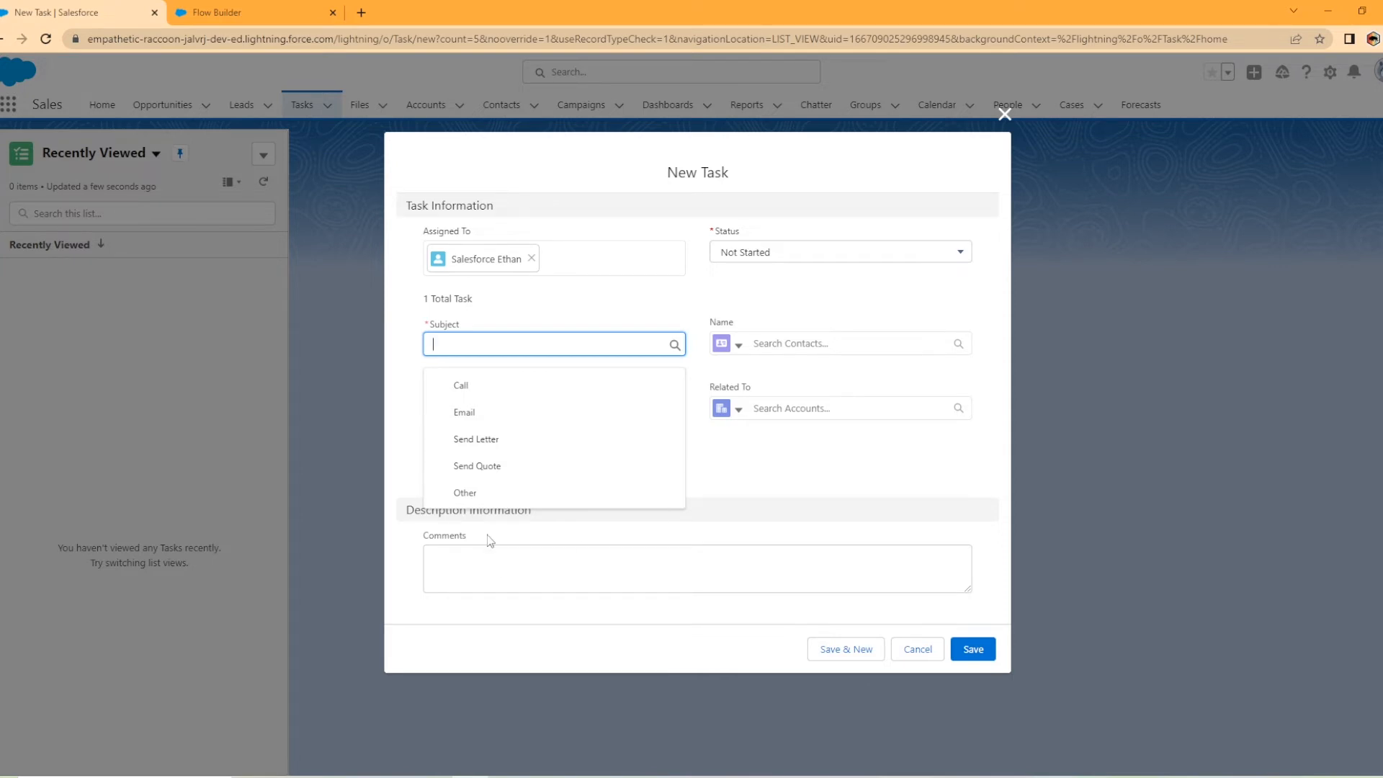
Return to the Create Records element in Flow Builder and set the task's Subject field to the picklist value Other
left_click(238, 12)
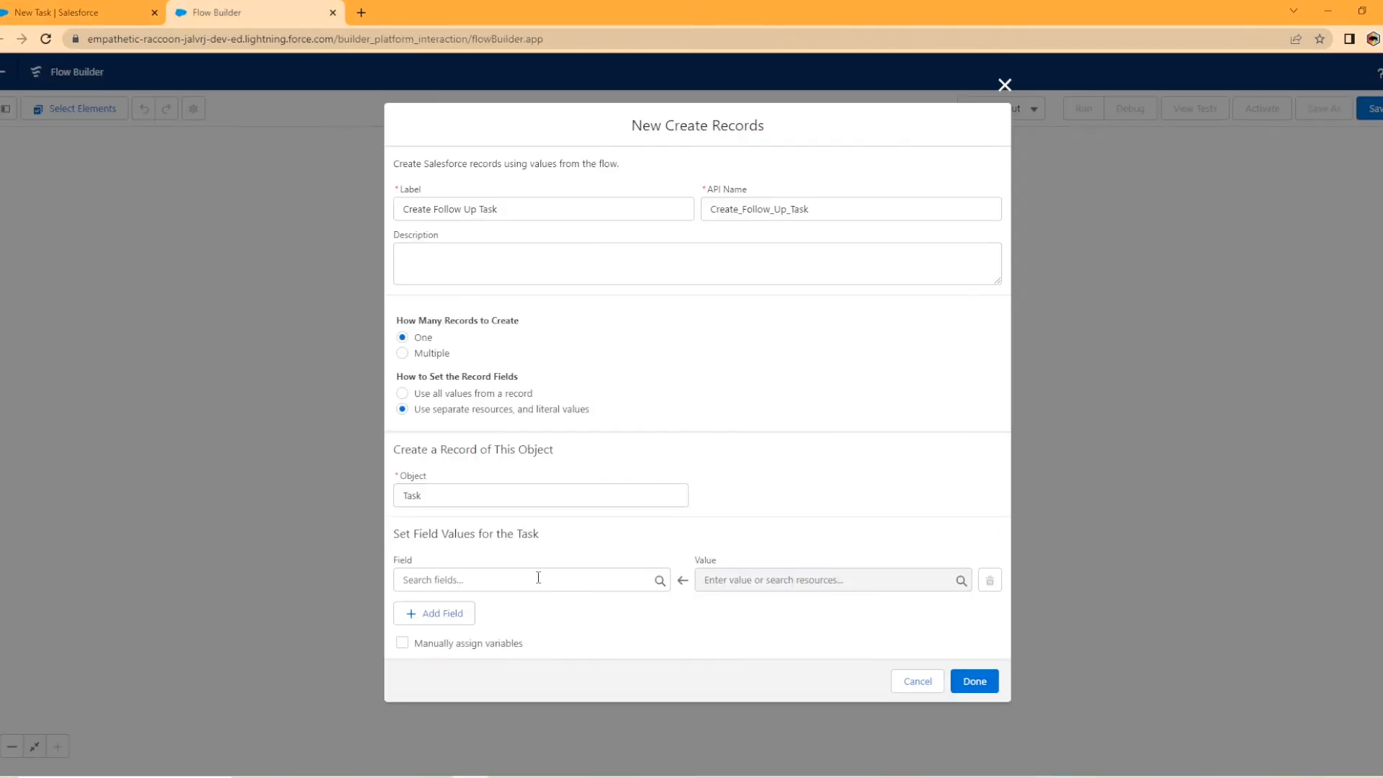
left_click(507, 576)
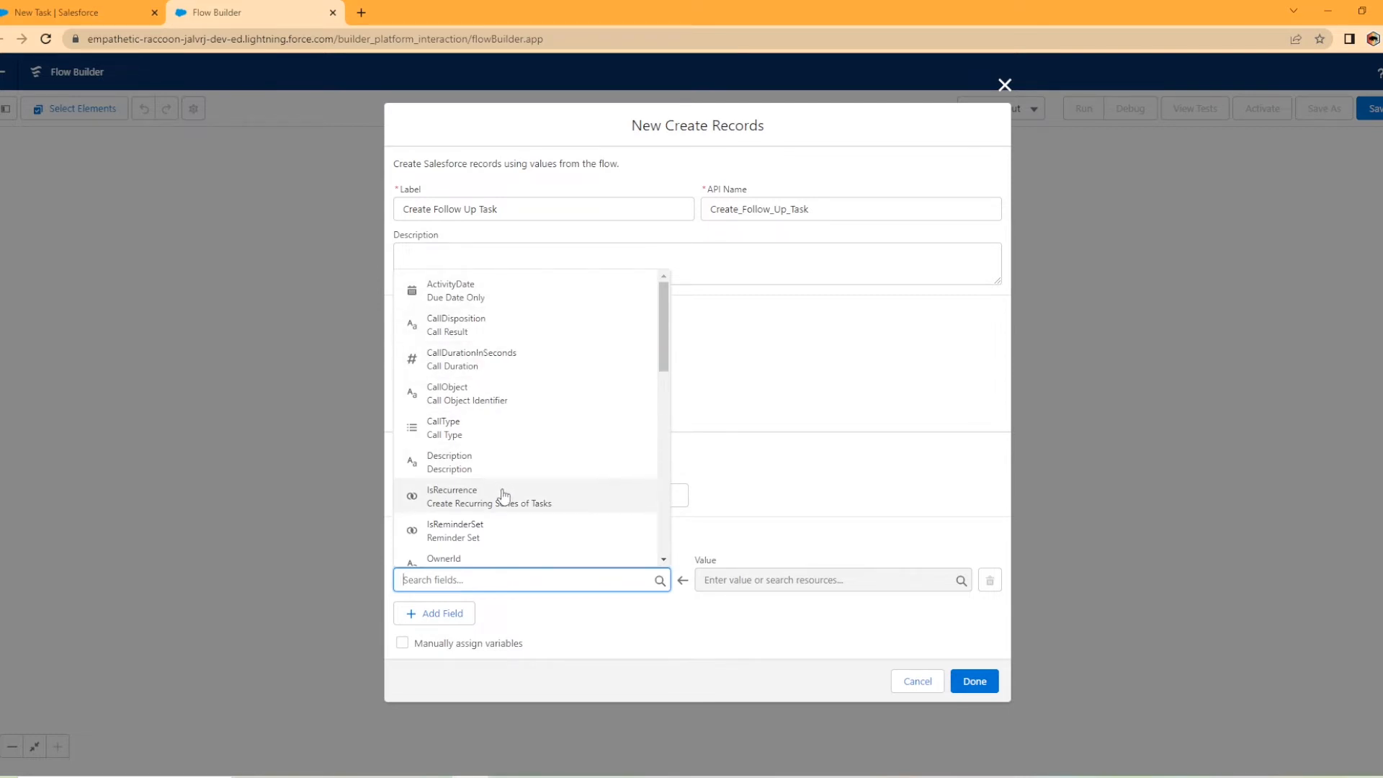
scroll(533, 476, "down", 5)
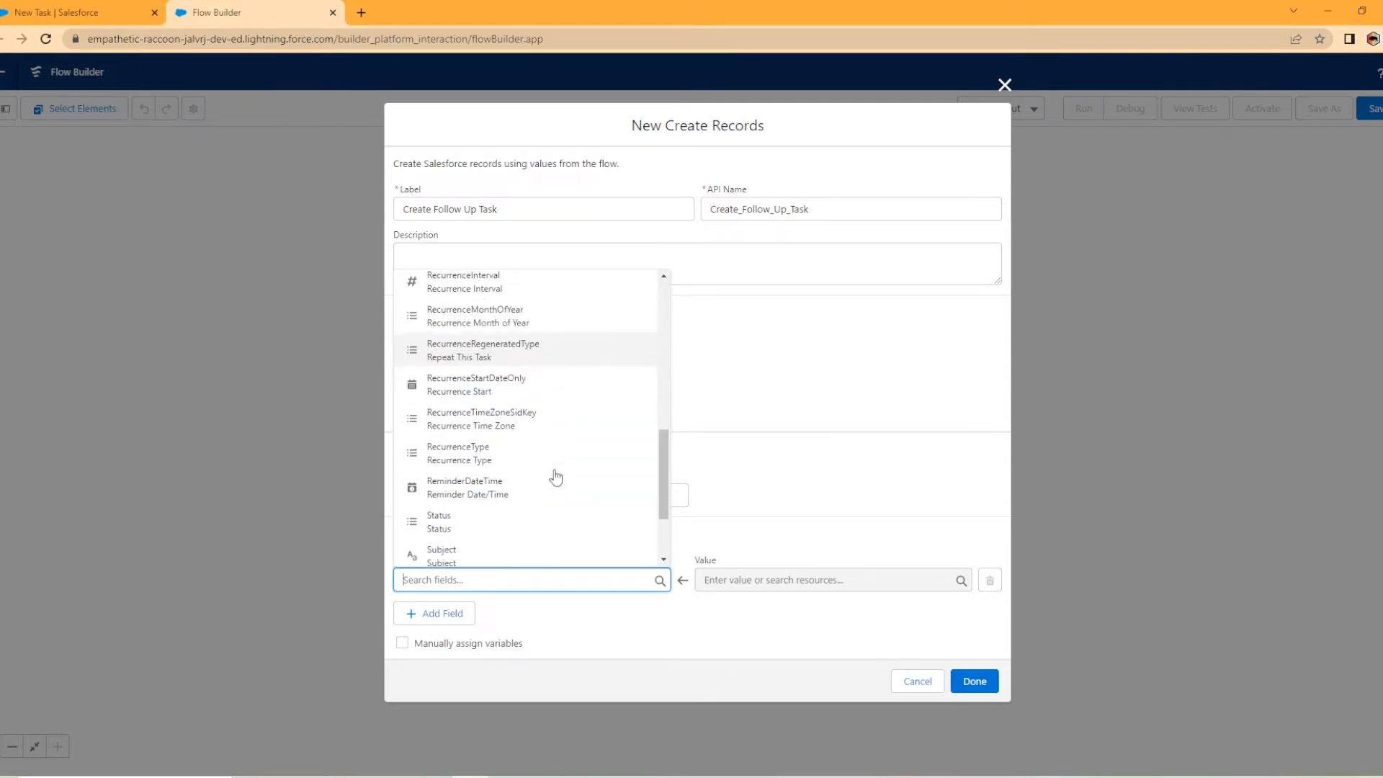
left_click(485, 449)
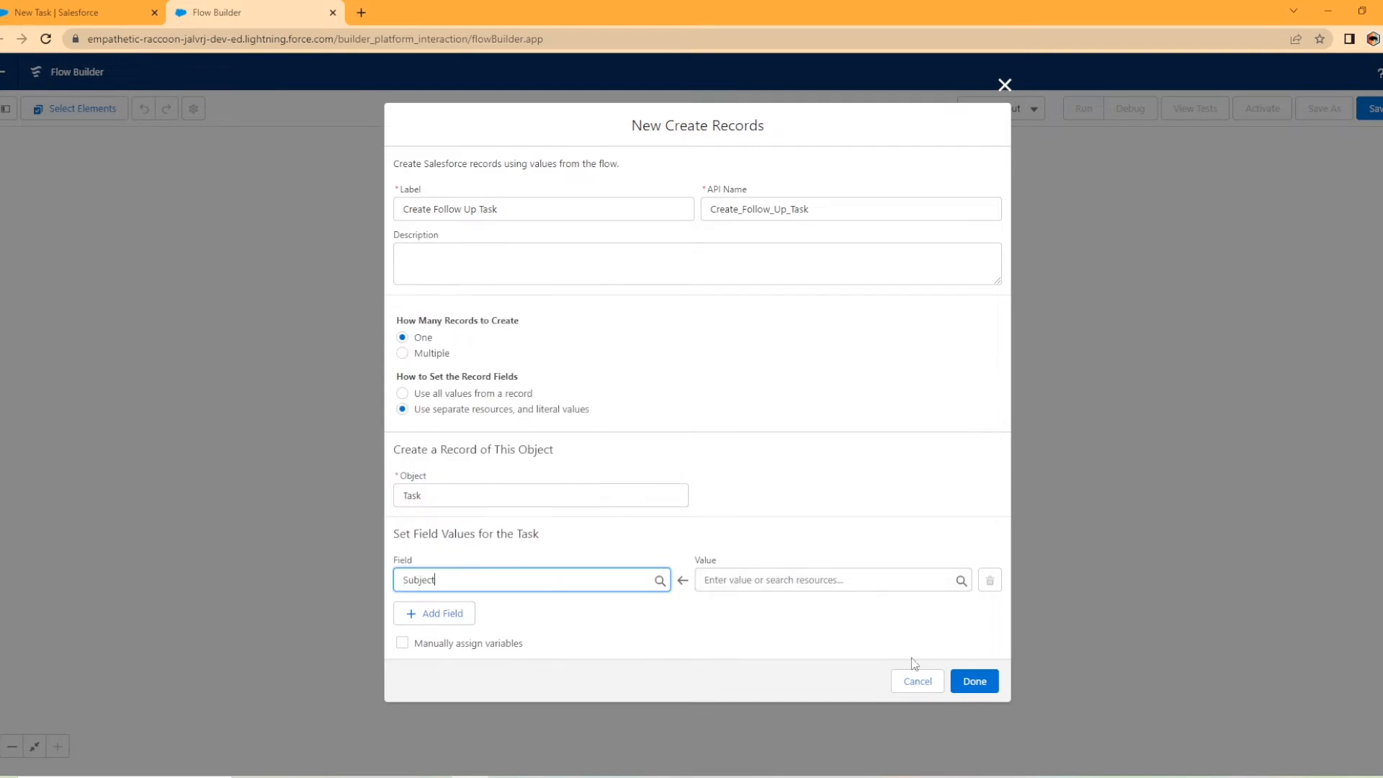
left_click(799, 580)
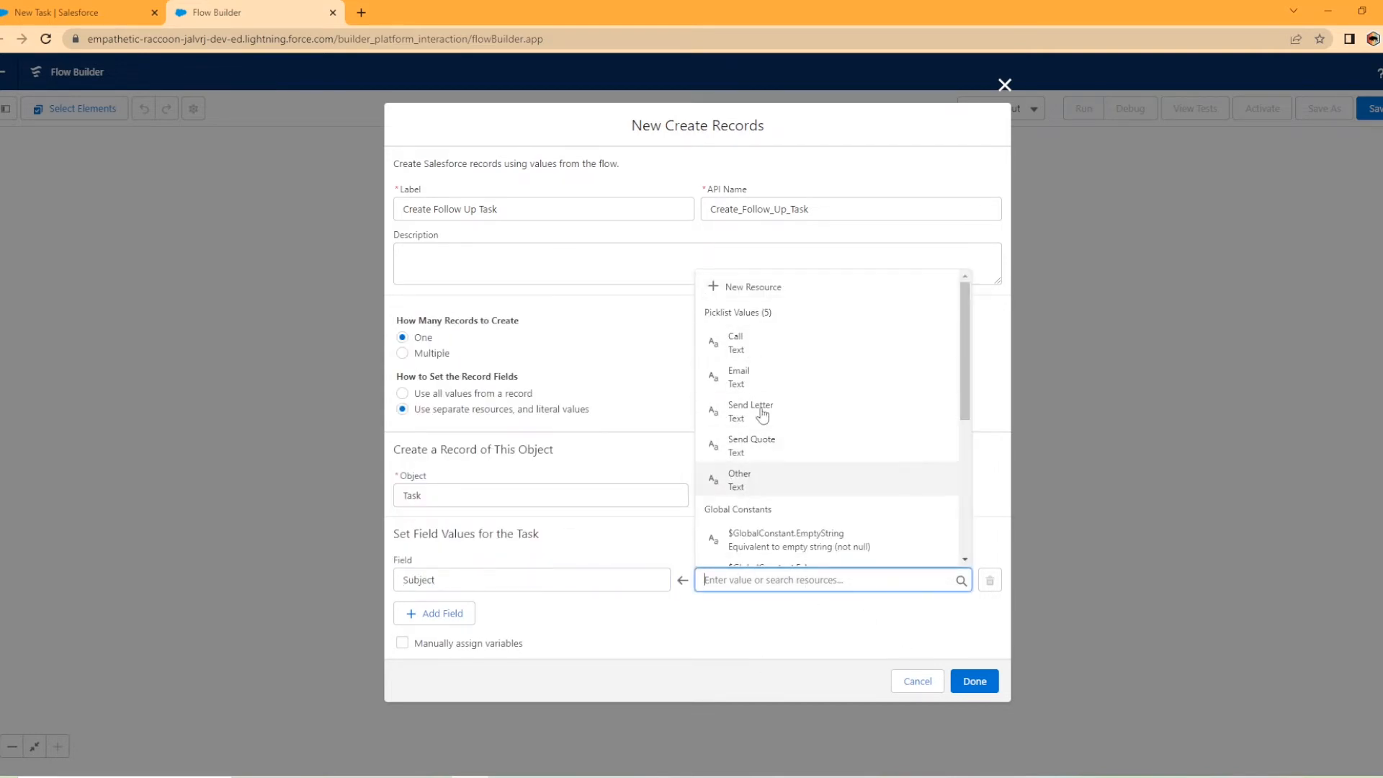
left_click(740, 480)
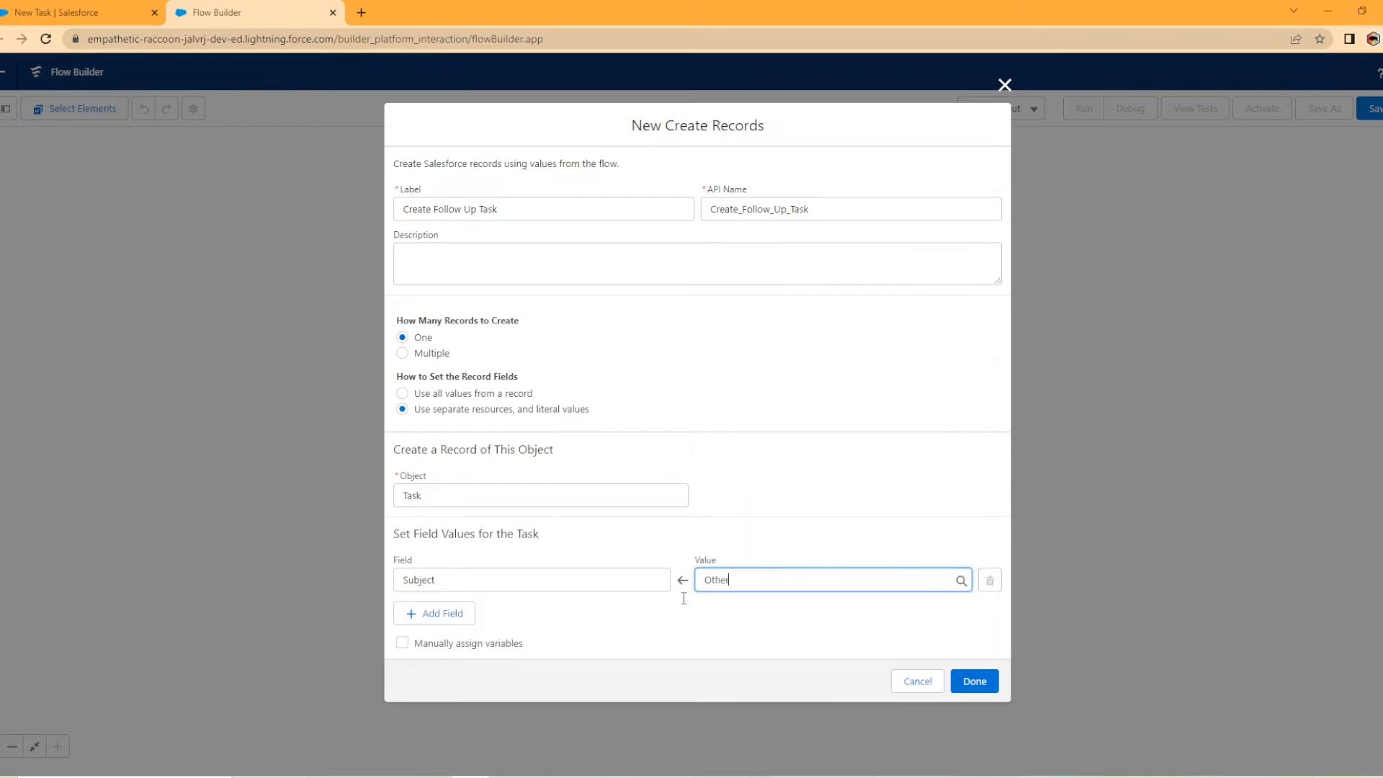
Add a second field assignment to the element that sets the task's Priority to High
left_click(434, 613)
left_click(72, 12)
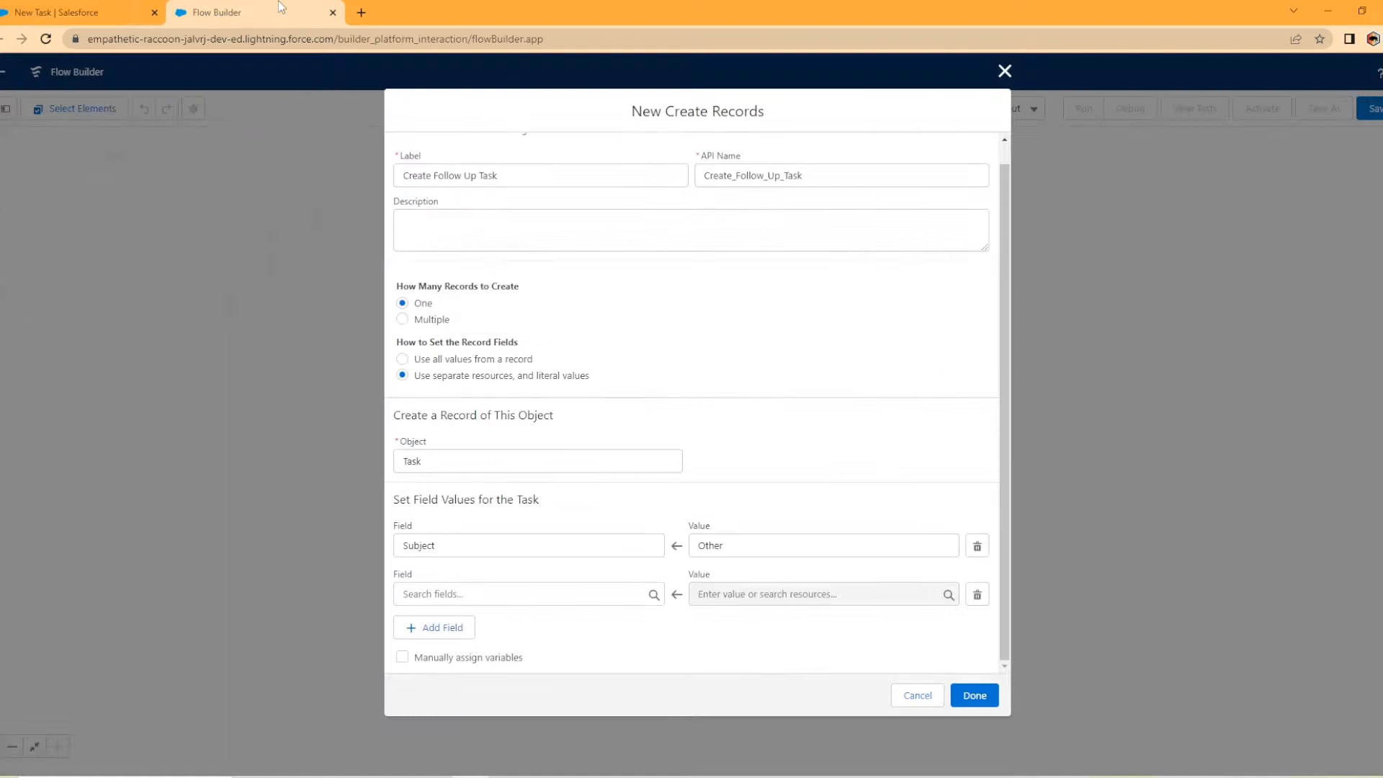
left_click(281, 12)
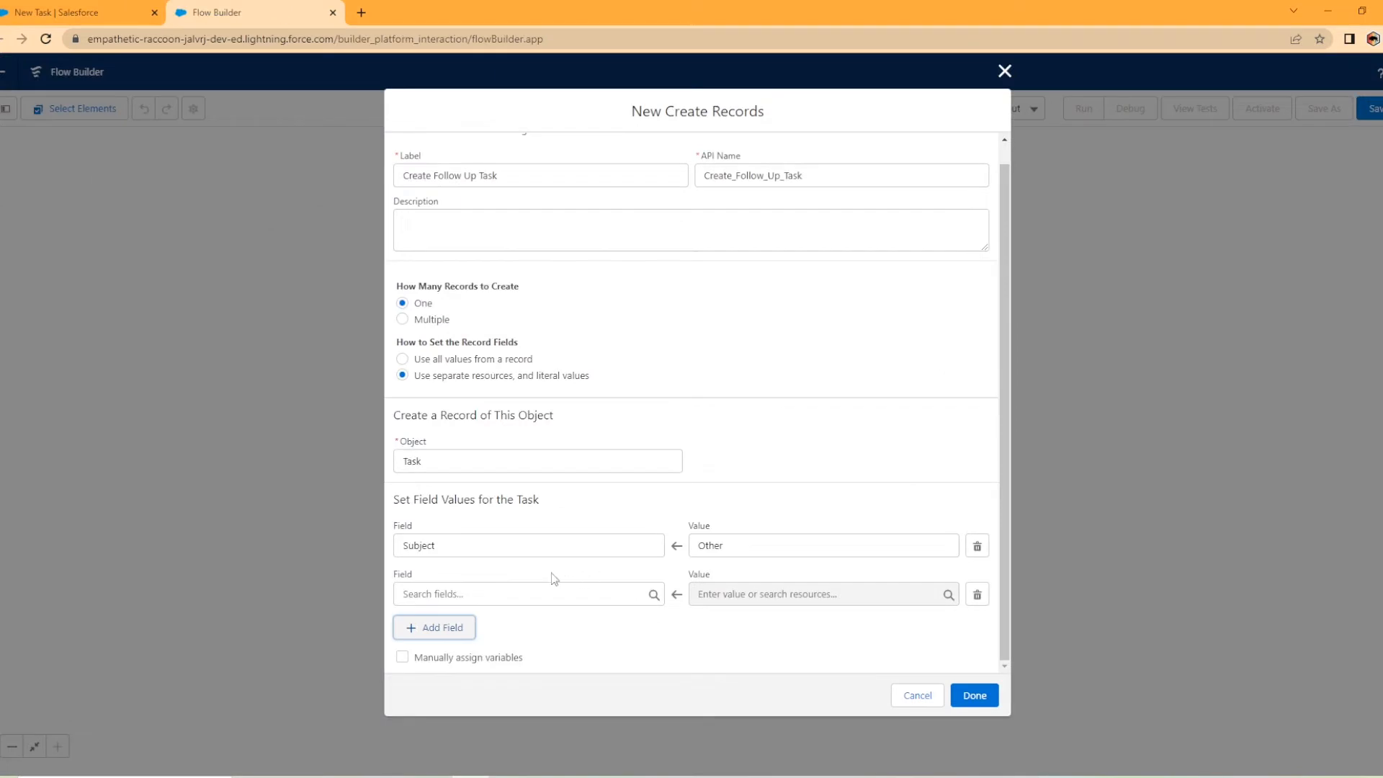
left_click(528, 597)
type("pr")
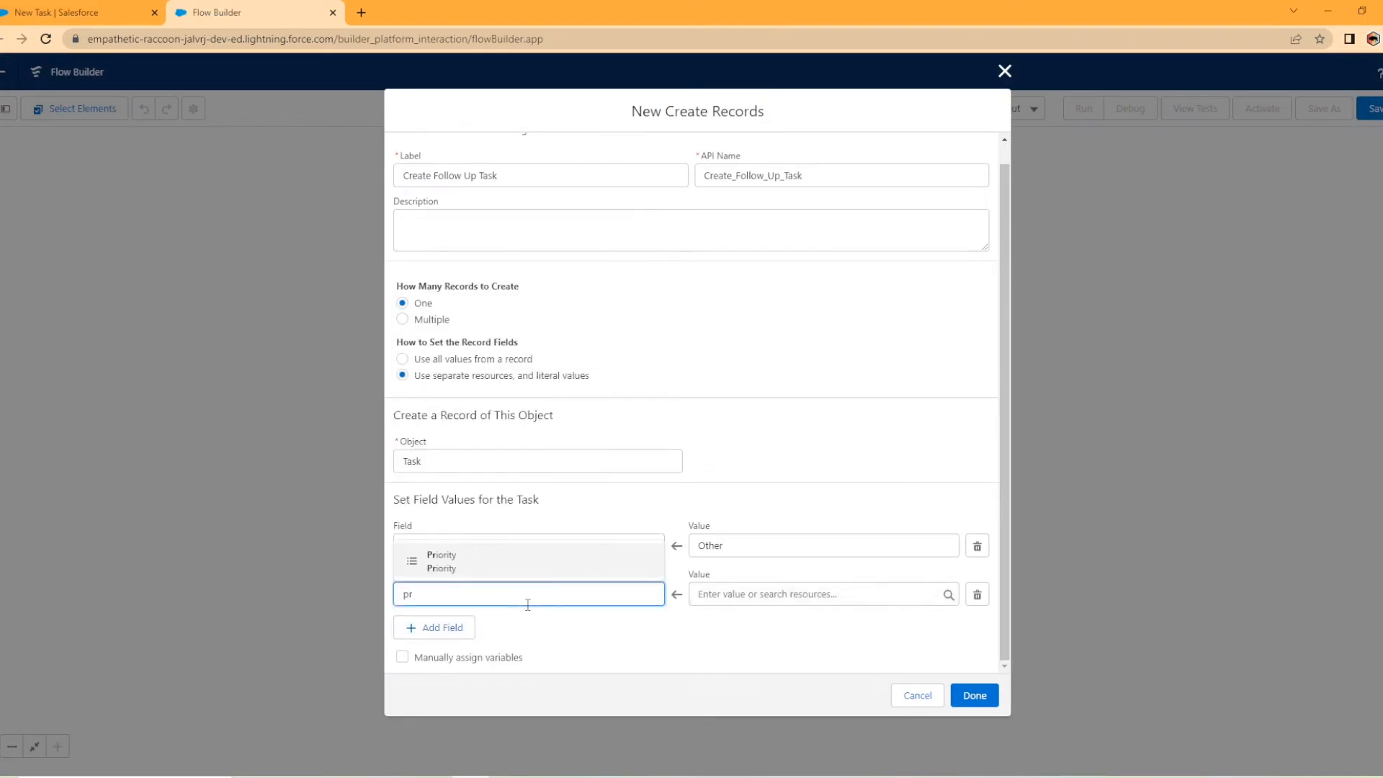
left_click(513, 568)
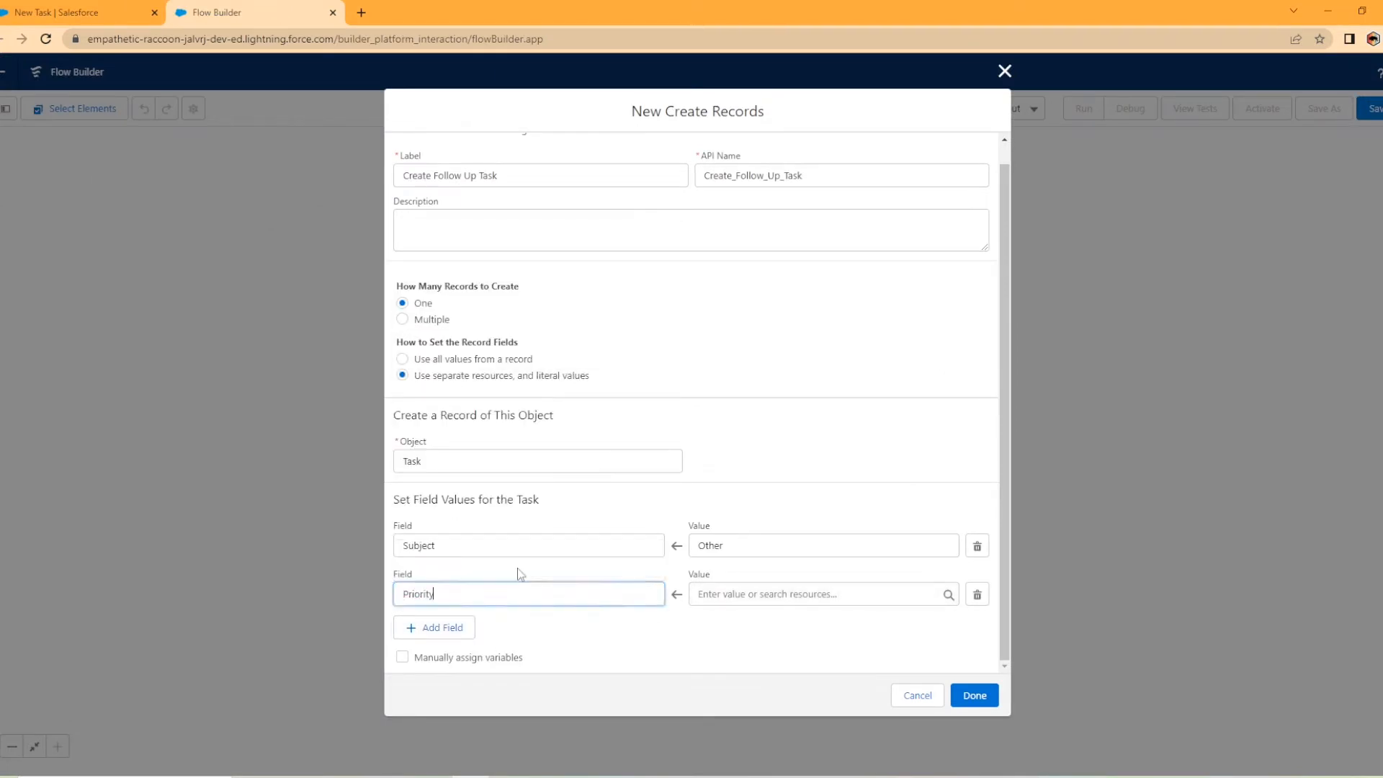
left_click(784, 588)
left_click(719, 351)
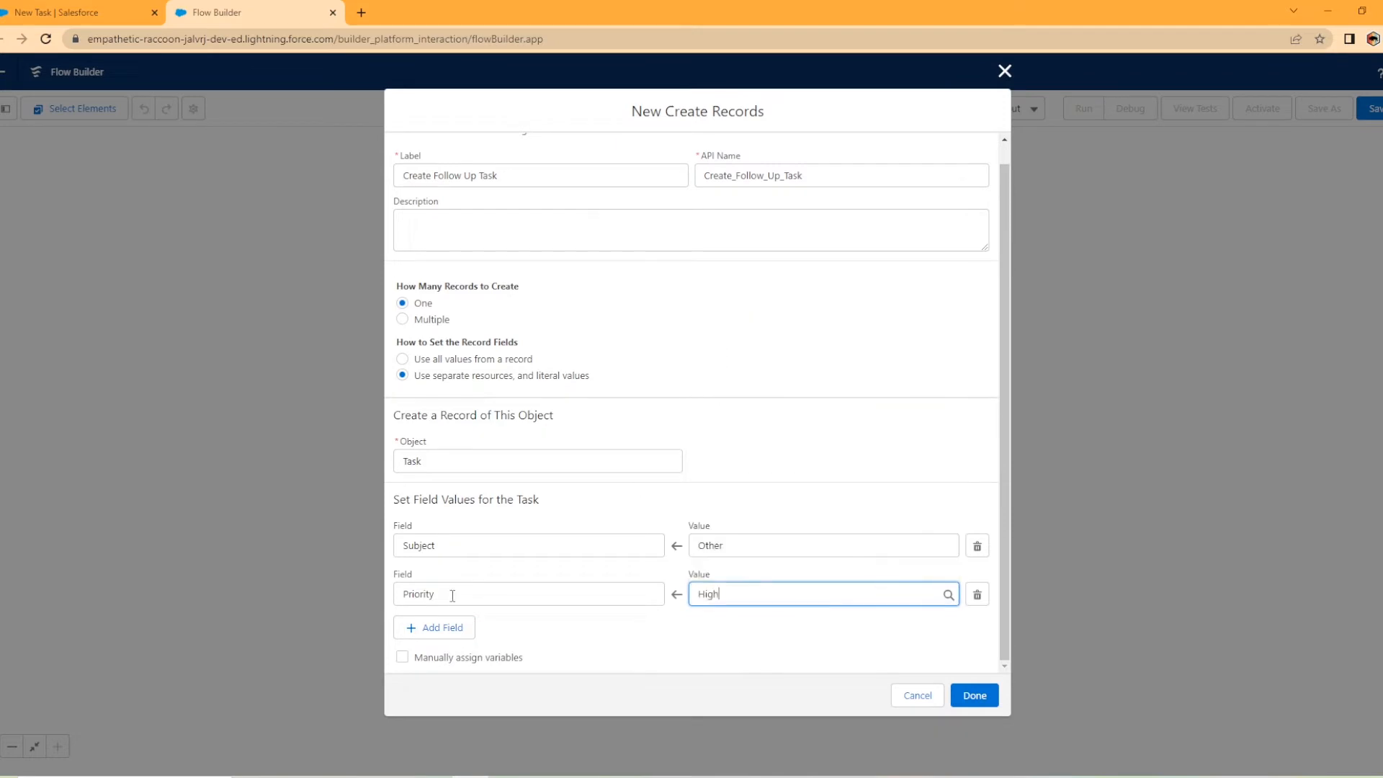
Check the new task form for remaining required fields and add a field assignment setting Status to Not Started
left_click(451, 626)
scroll(565, 587, "down", 1)
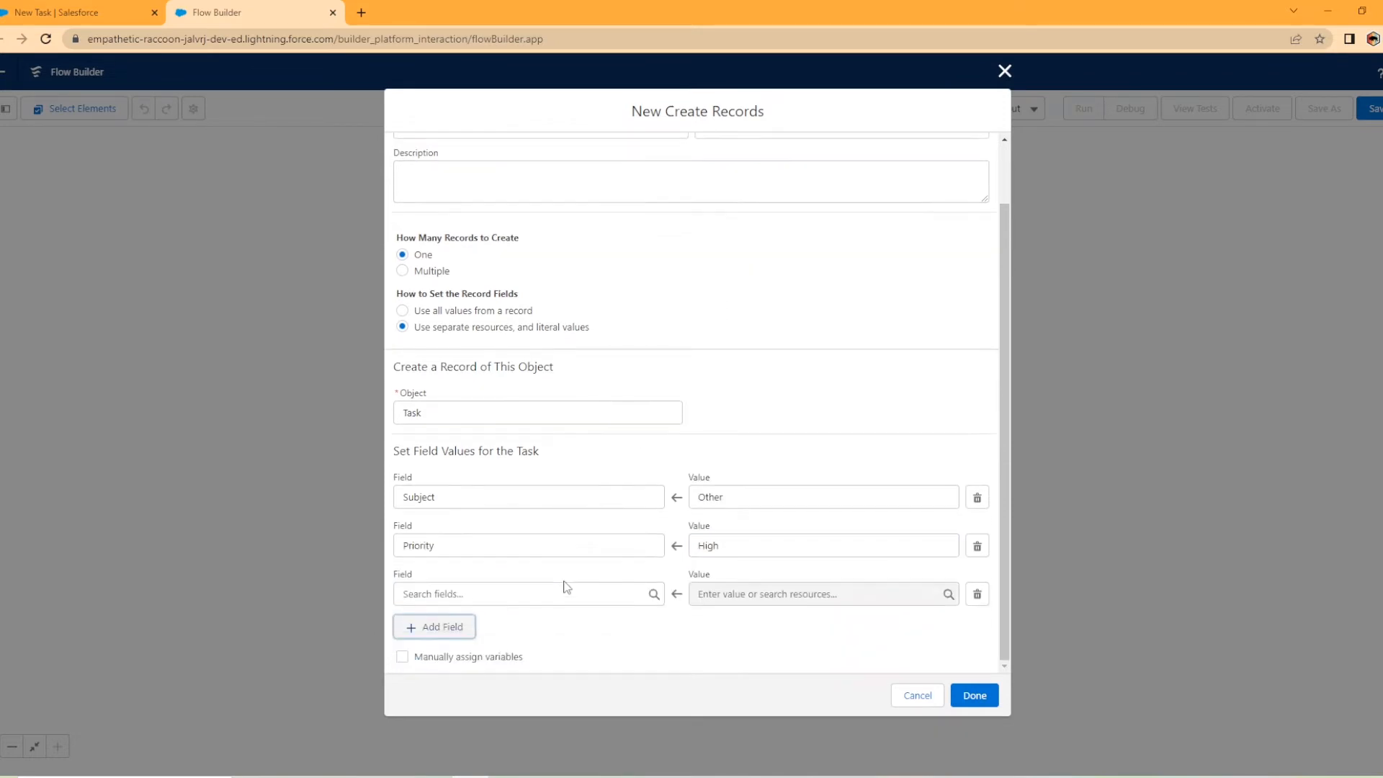
left_click(36, 13)
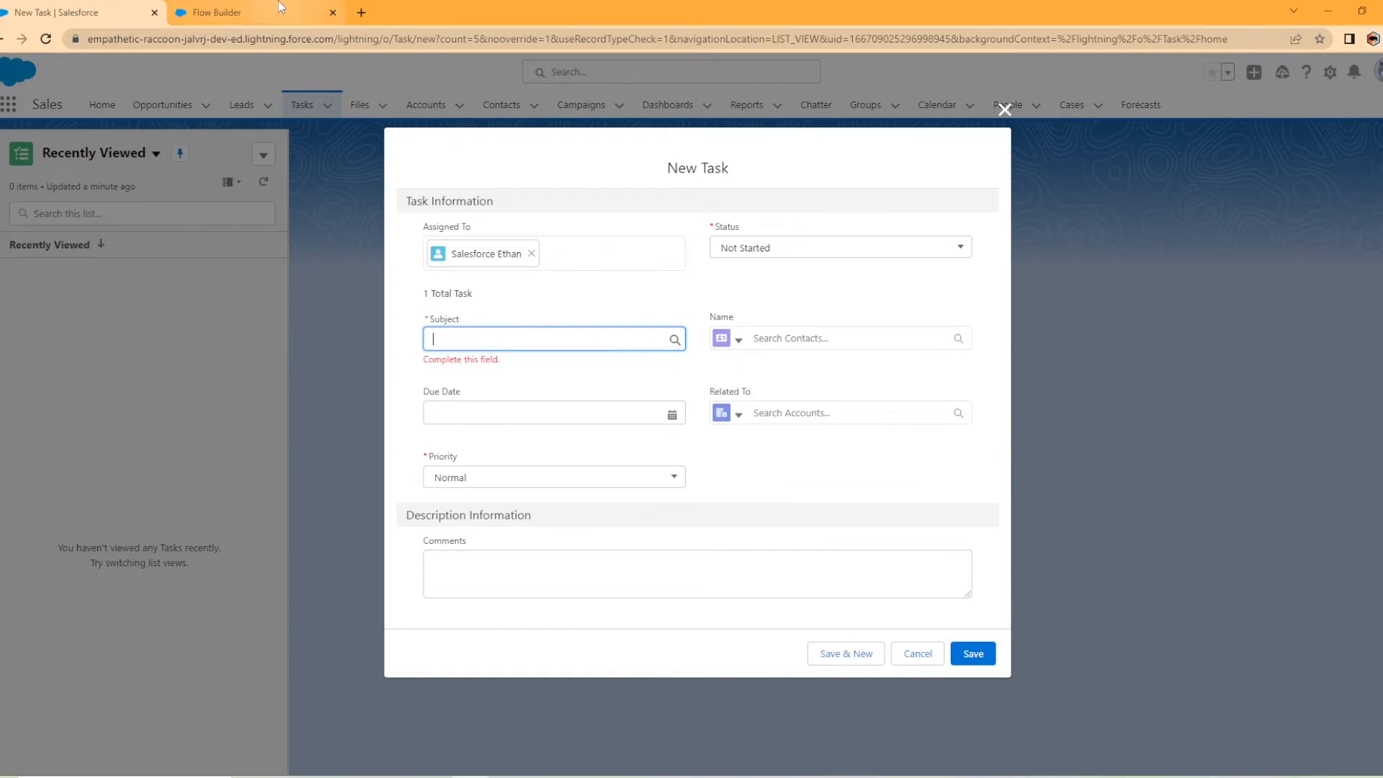
left_click(216, 12)
left_click(502, 594)
type("sta")
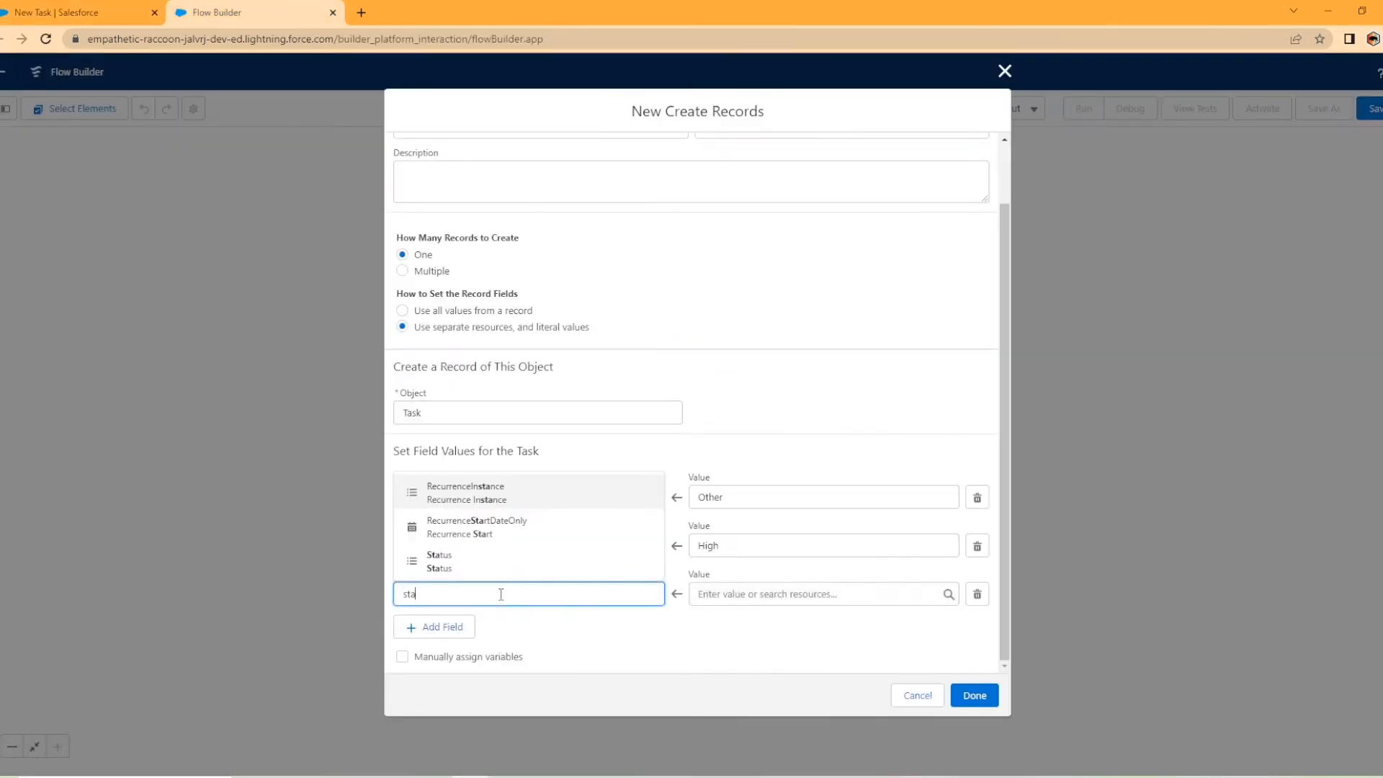
left_click(473, 563)
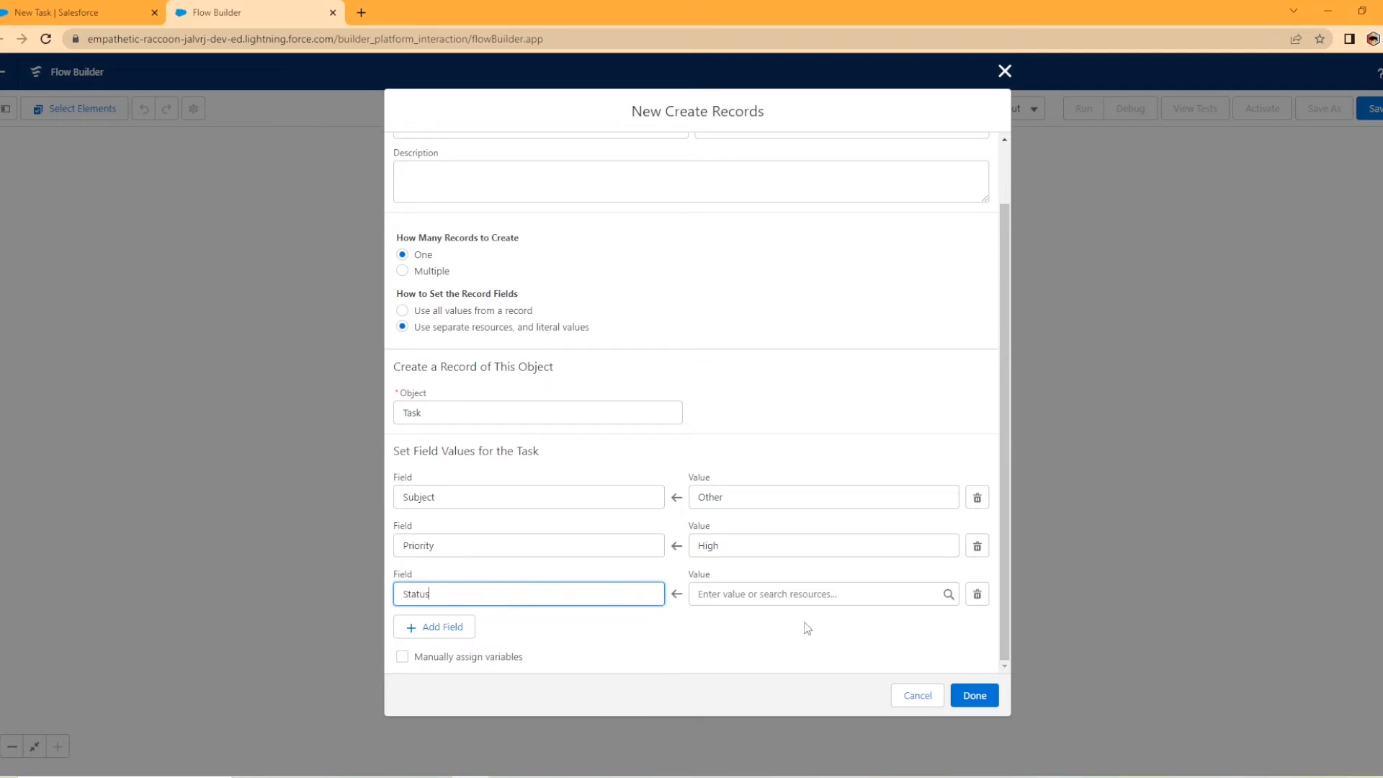
left_click(766, 595)
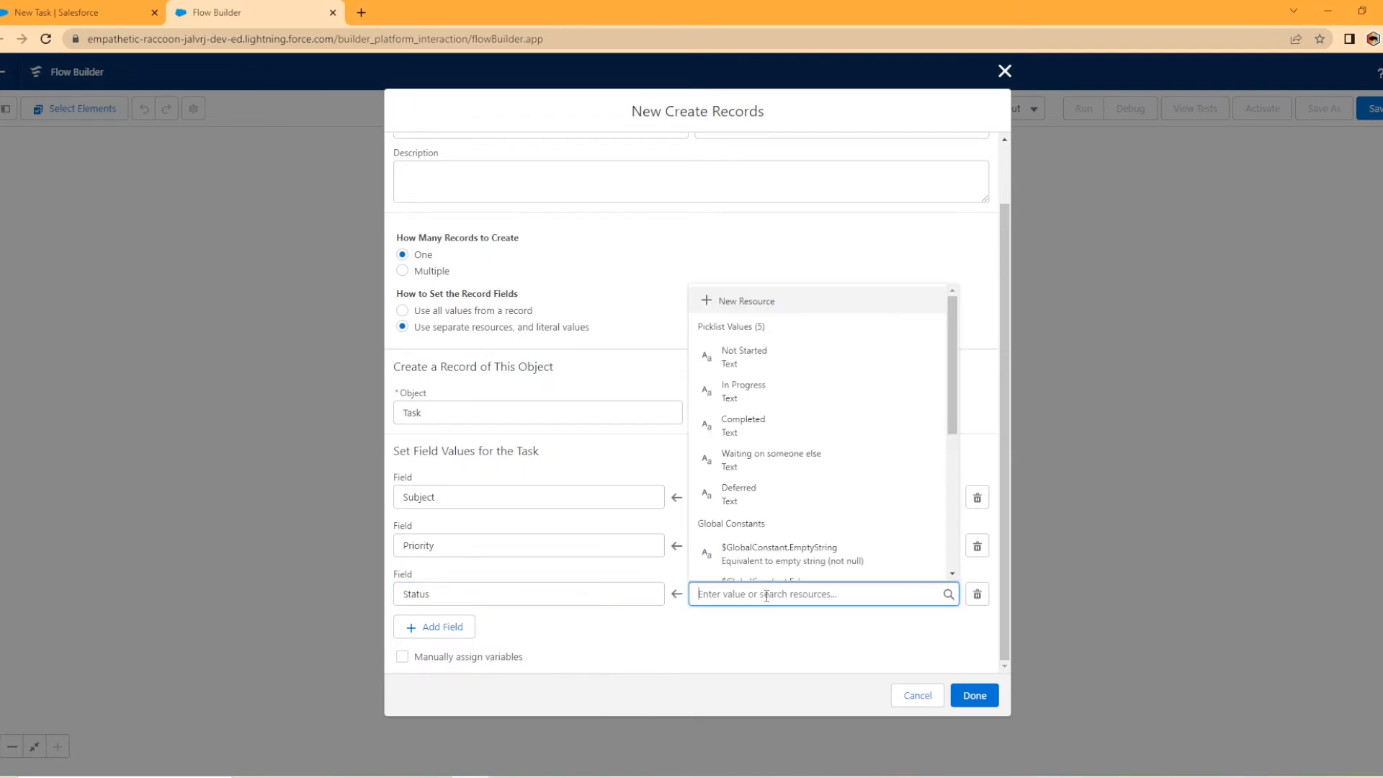
left_click(742, 356)
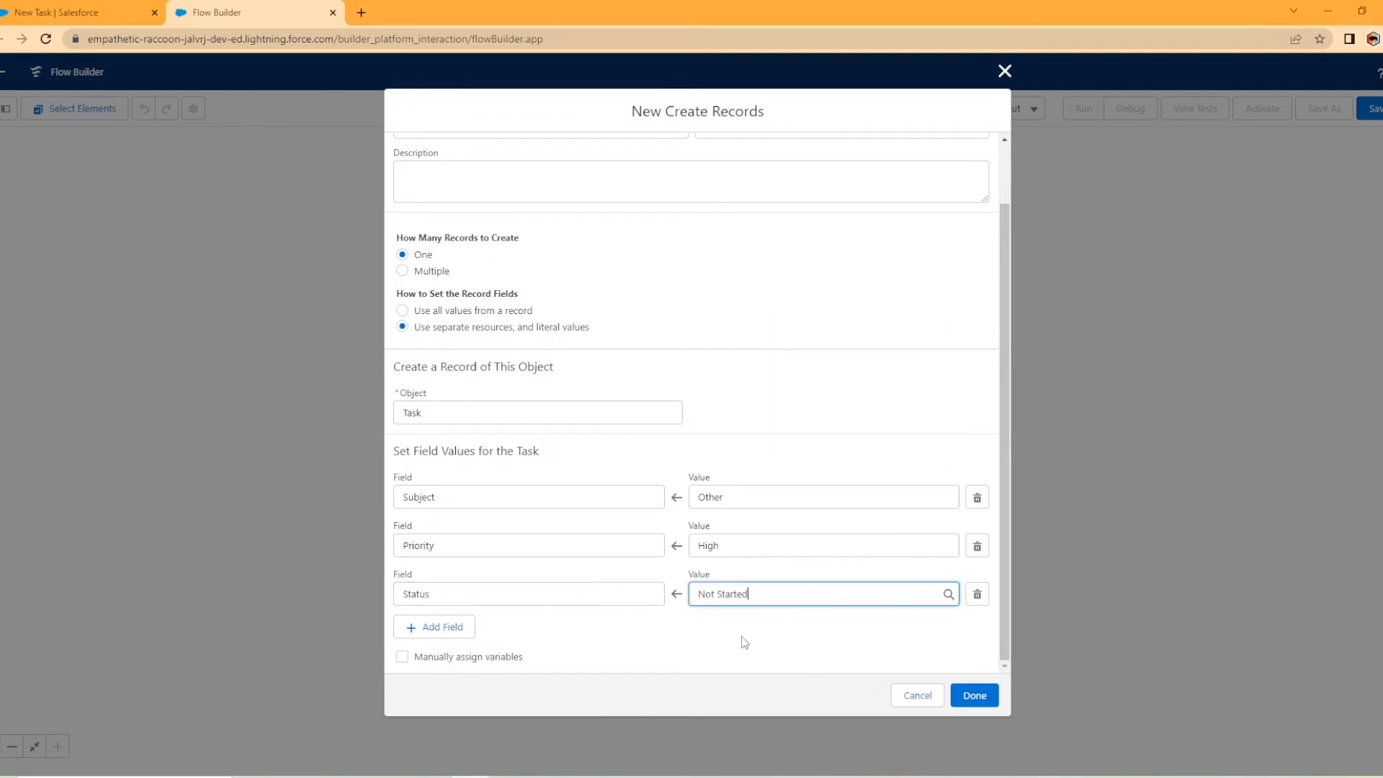
Add a field assignment that sets the task's WhoId to the Contact ID of the triggering $Record
left_click(449, 627)
left_click(72, 12)
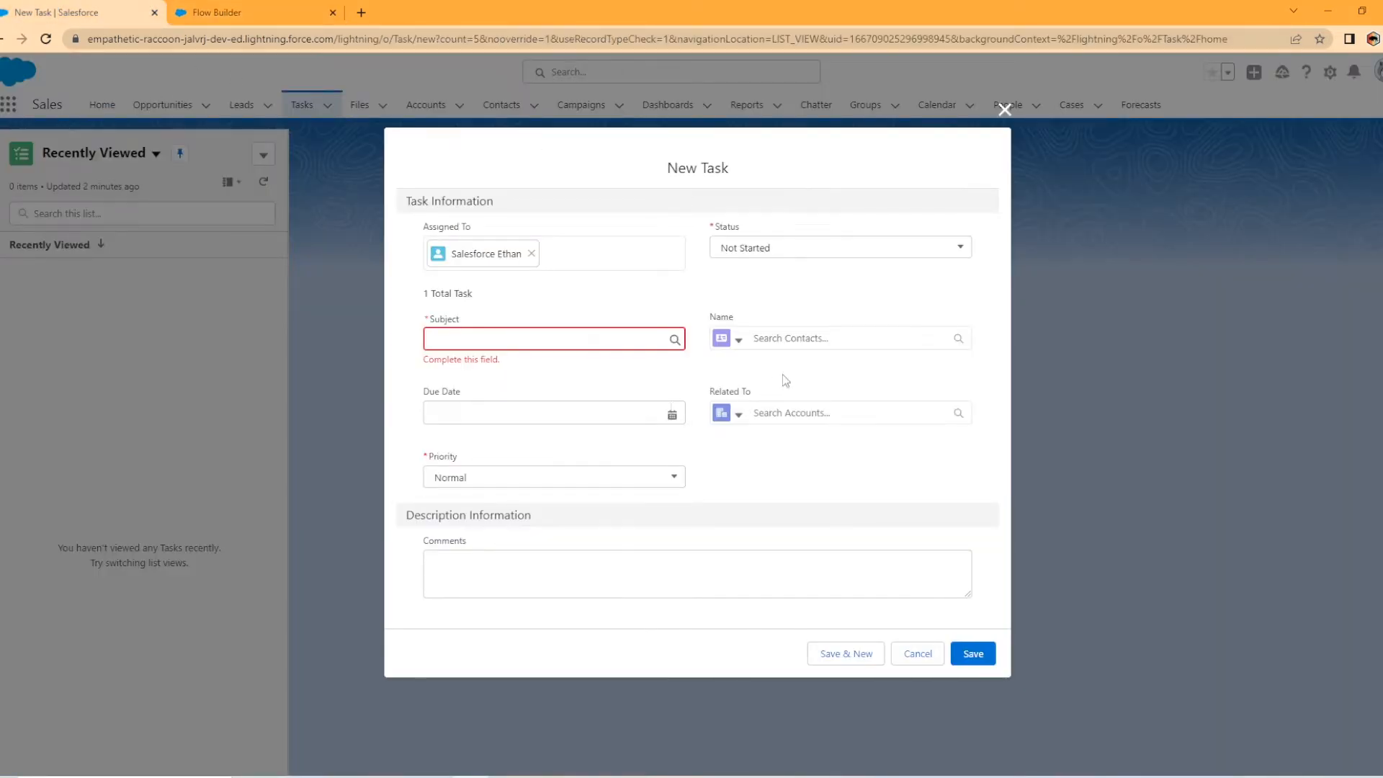
left_click(191, 11)
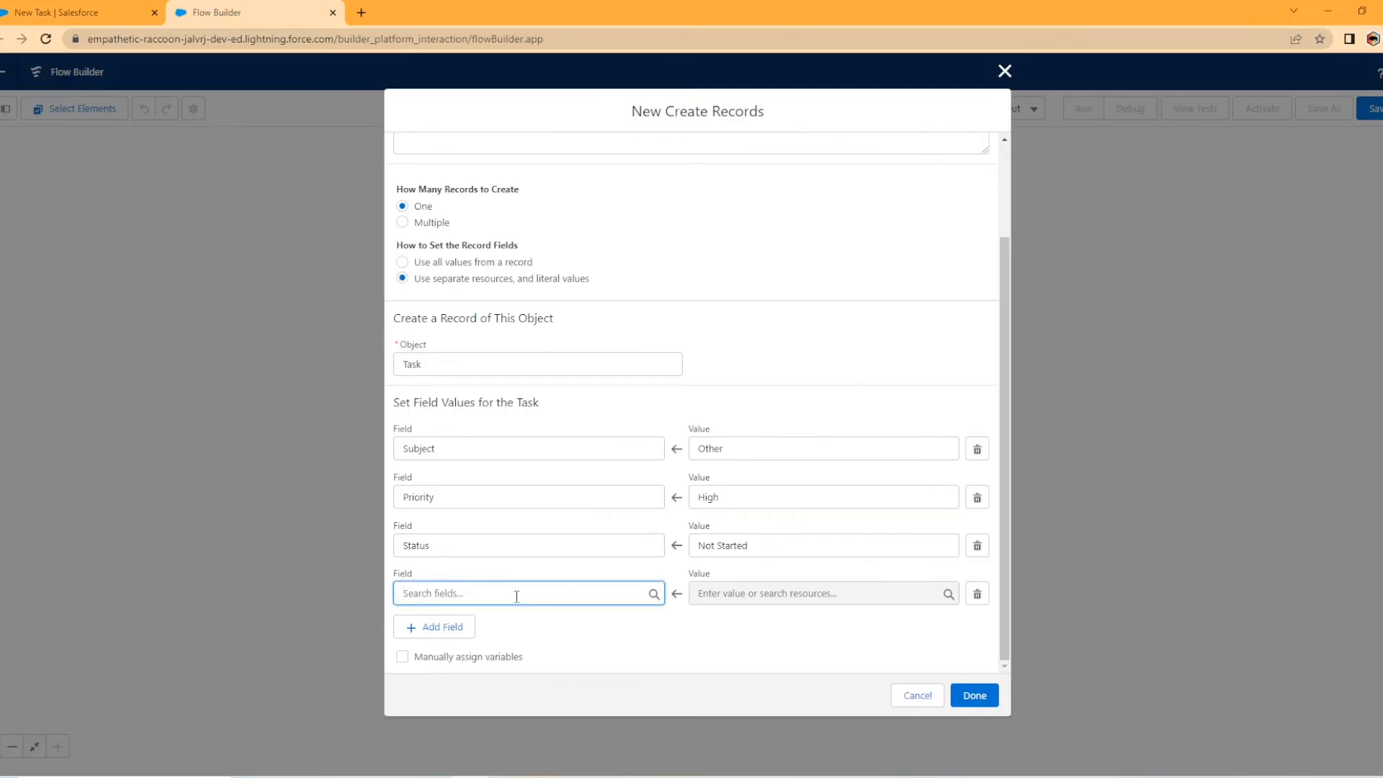
type("name")
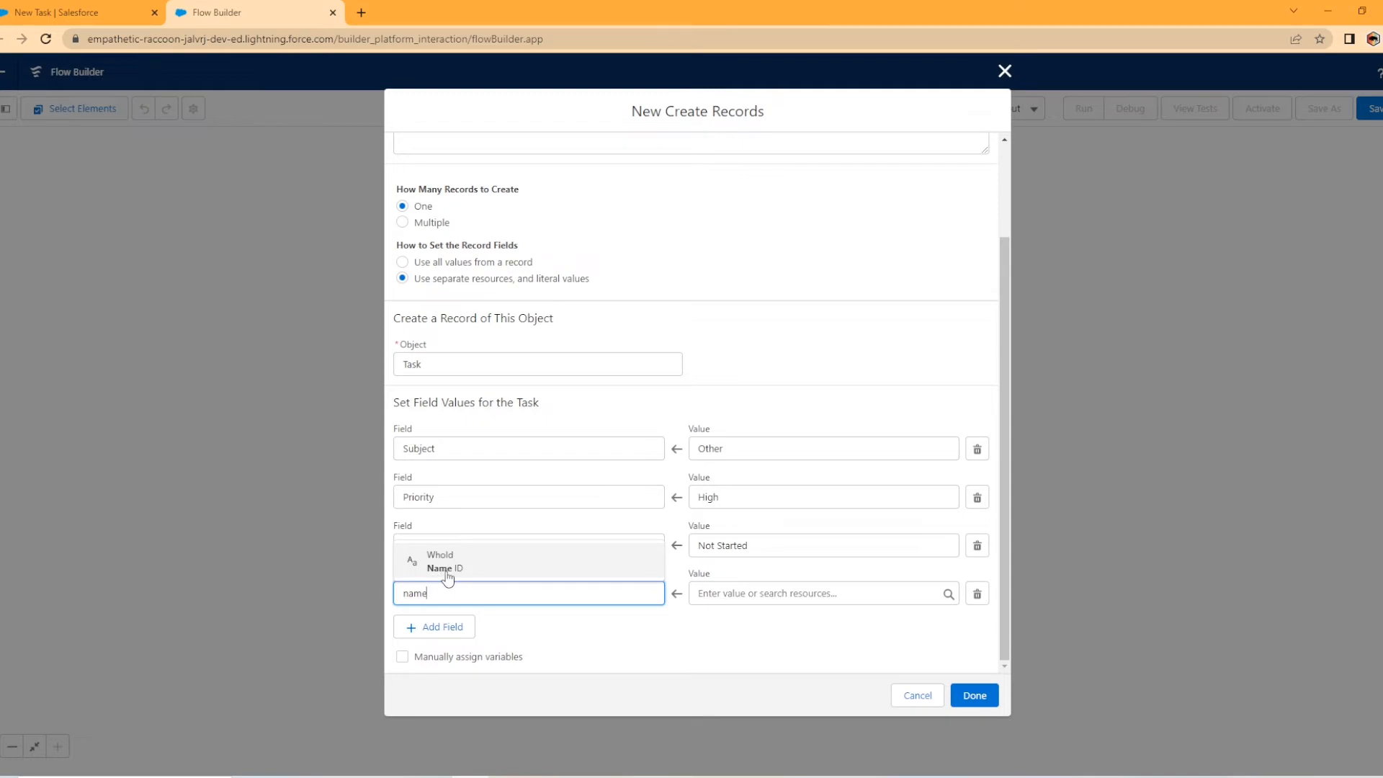
left_click(504, 560)
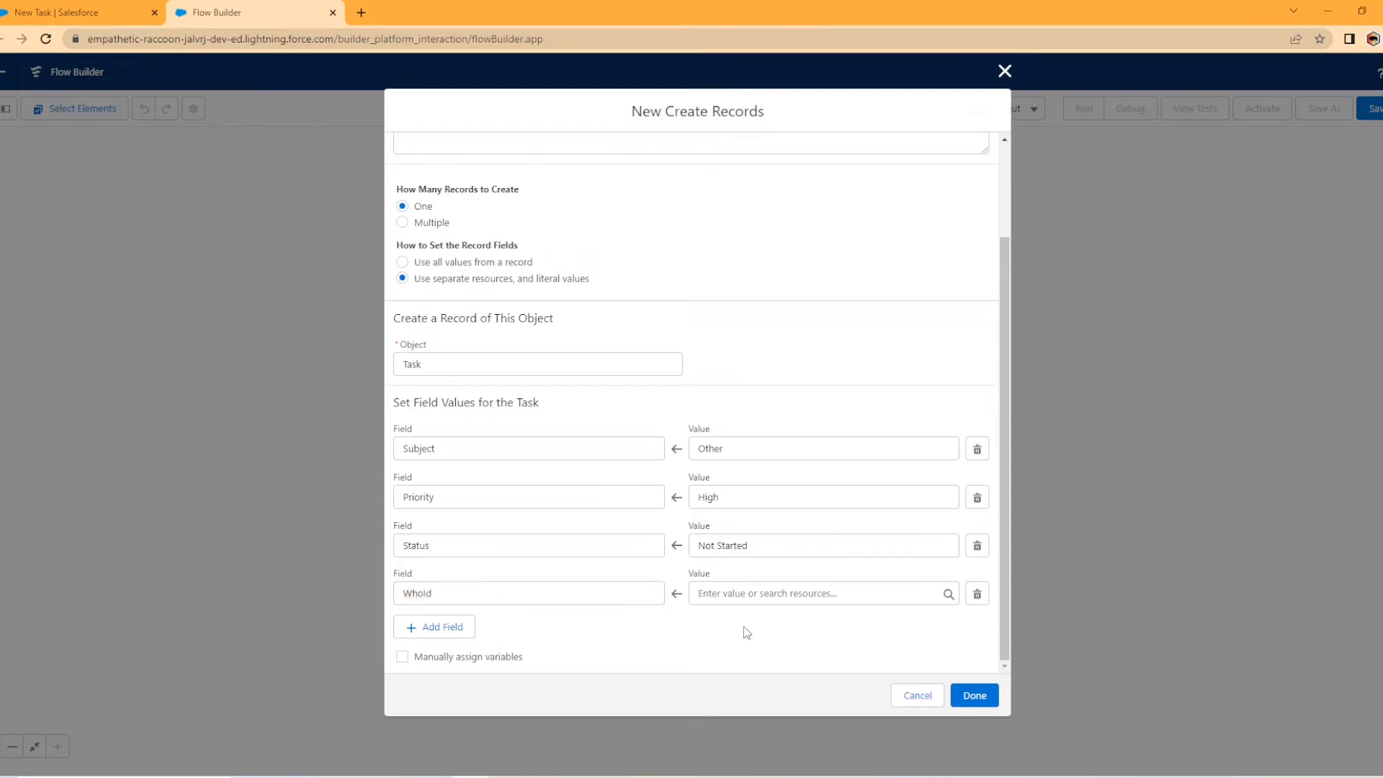
left_click(754, 593)
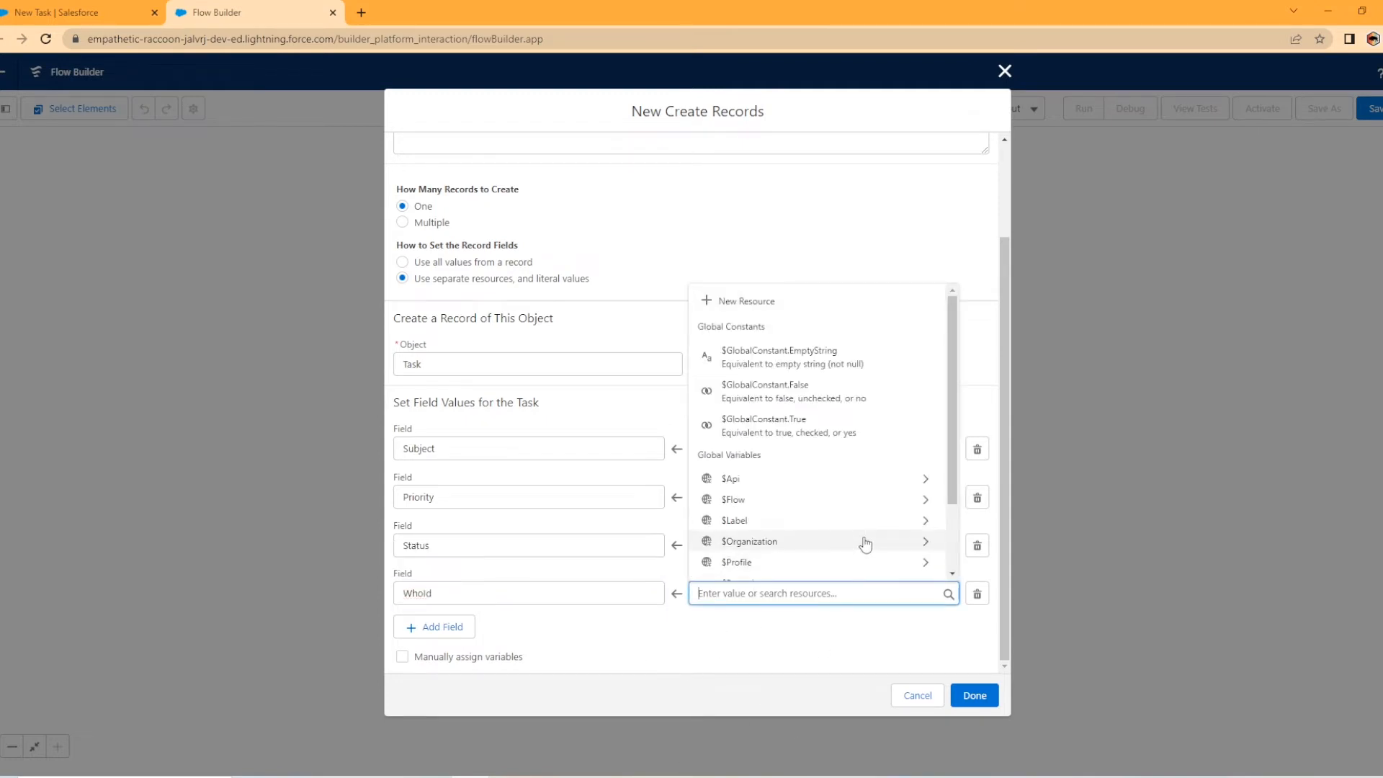
scroll(866, 547, "down", 2)
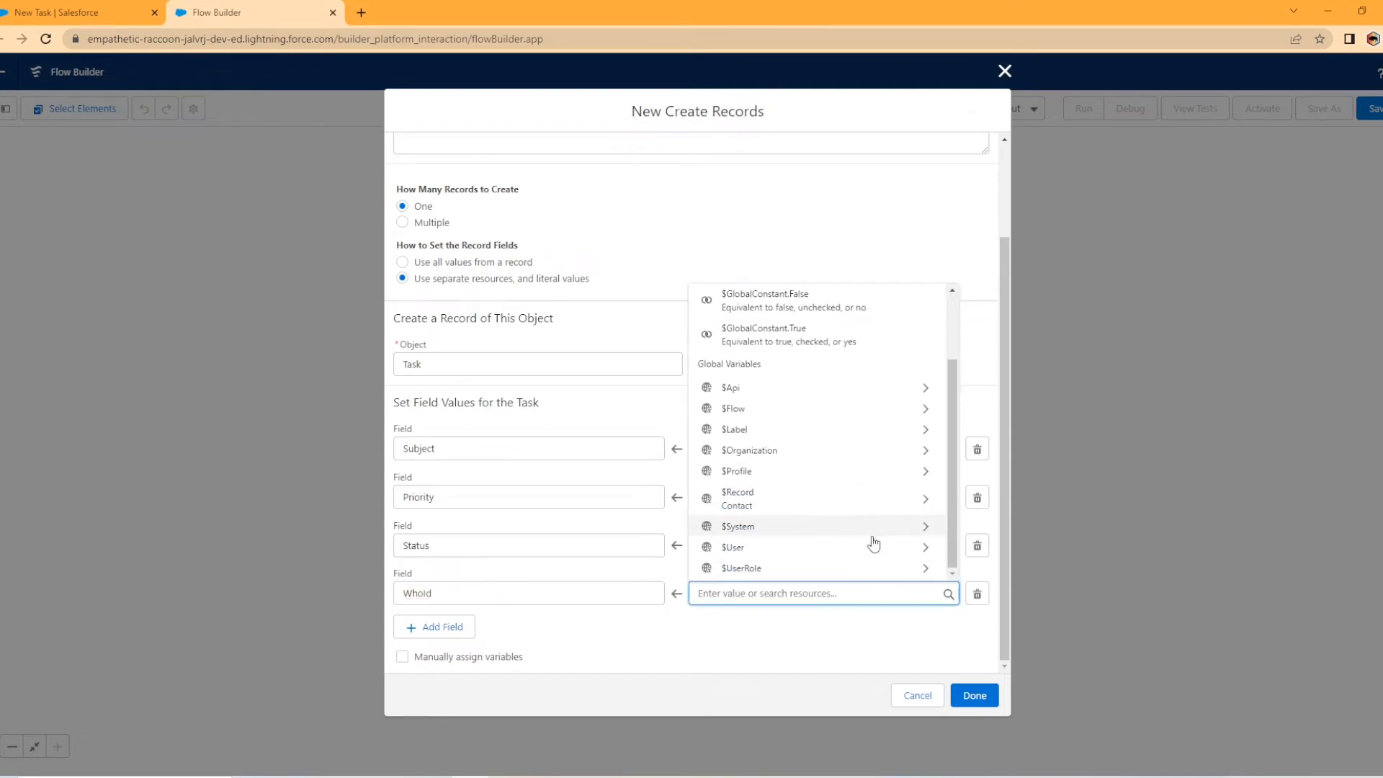
left_click(764, 507)
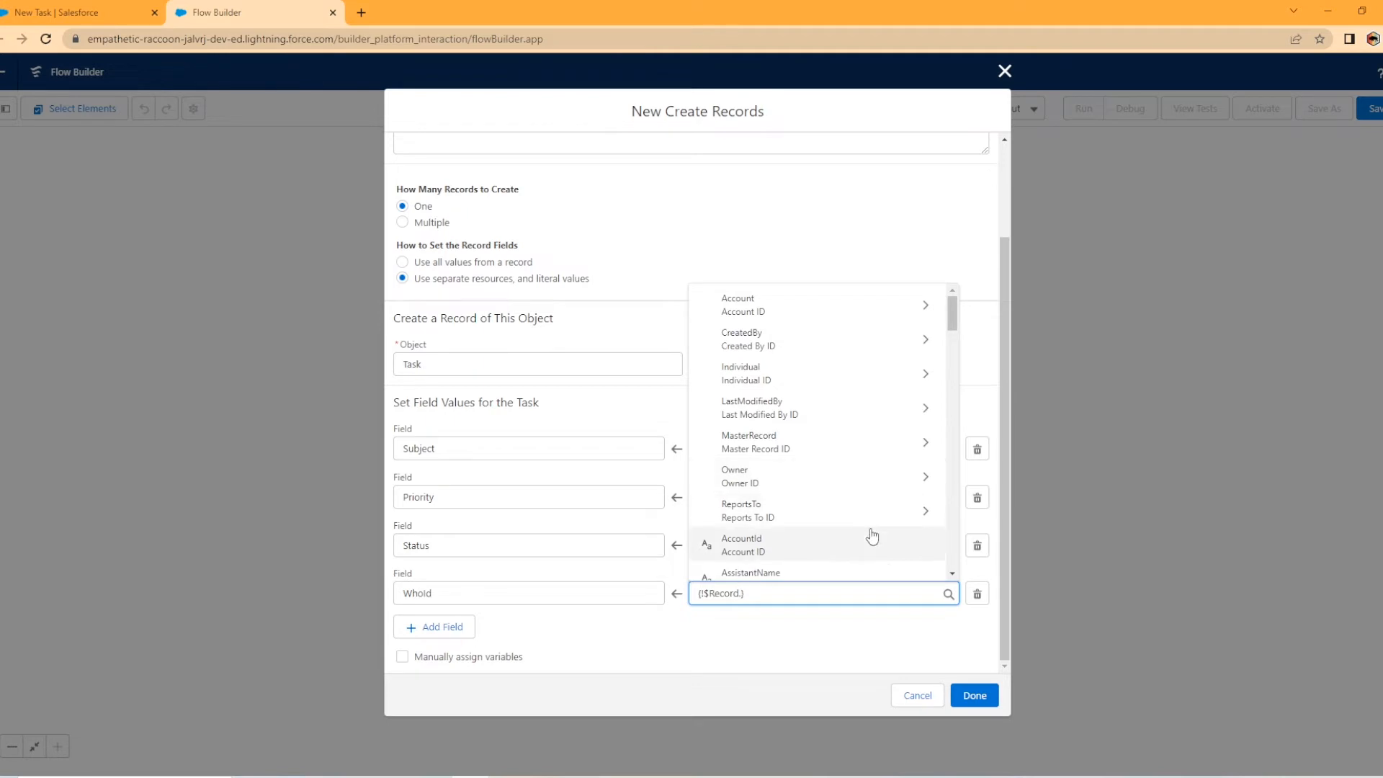
scroll(862, 537, "down", 8)
scroll(862, 537, "down", 1)
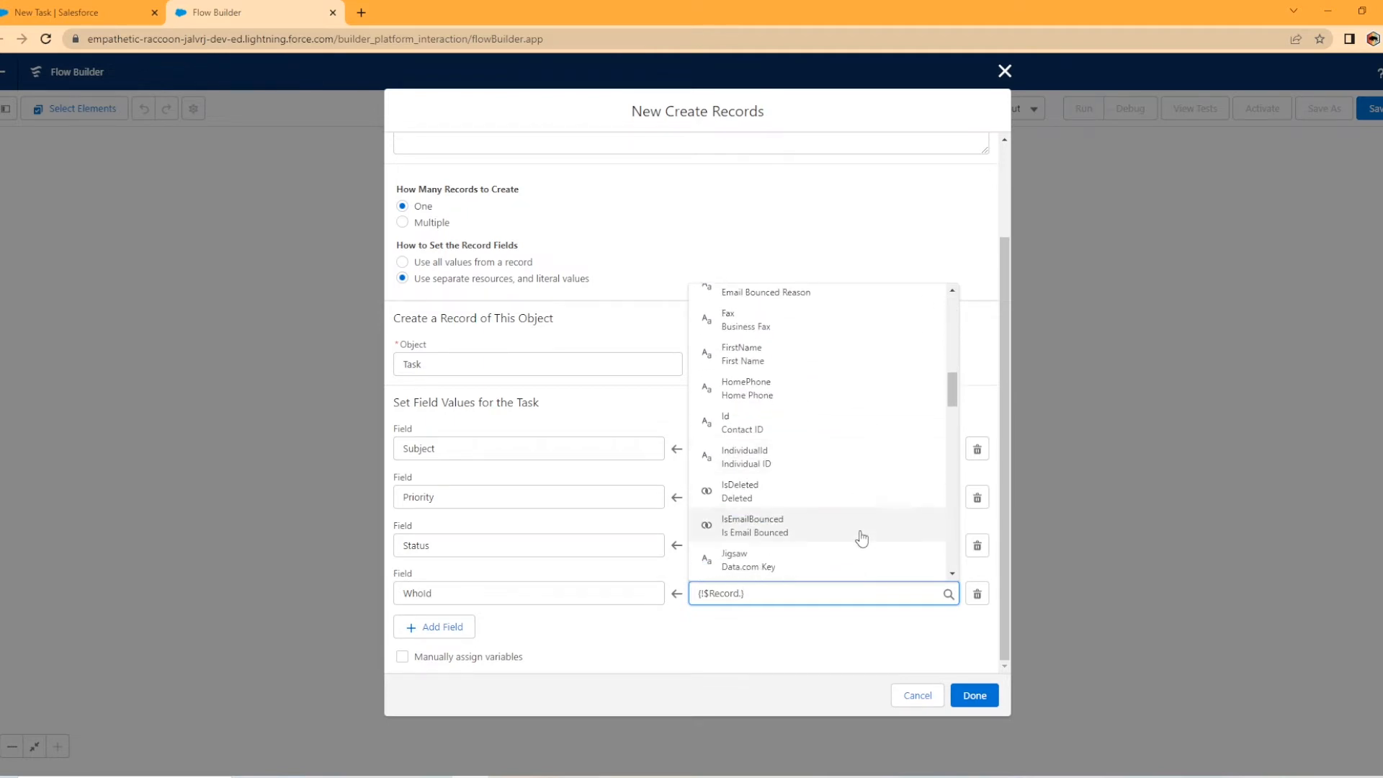
left_click(736, 428)
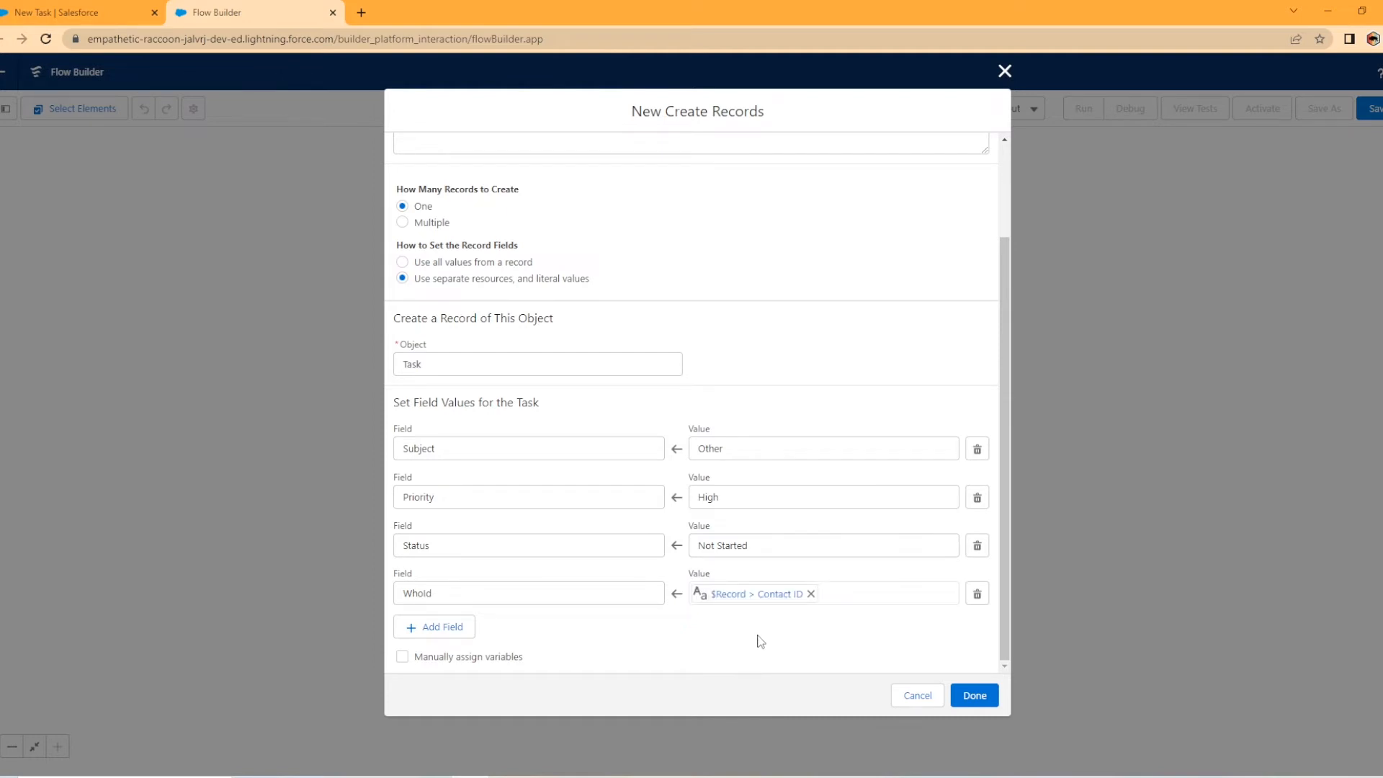
Add a Description field assignment with the value "Follow Up With New Contact-Welcome Call", including the quotation marks, and compare against the new task form
left_click(45, 6)
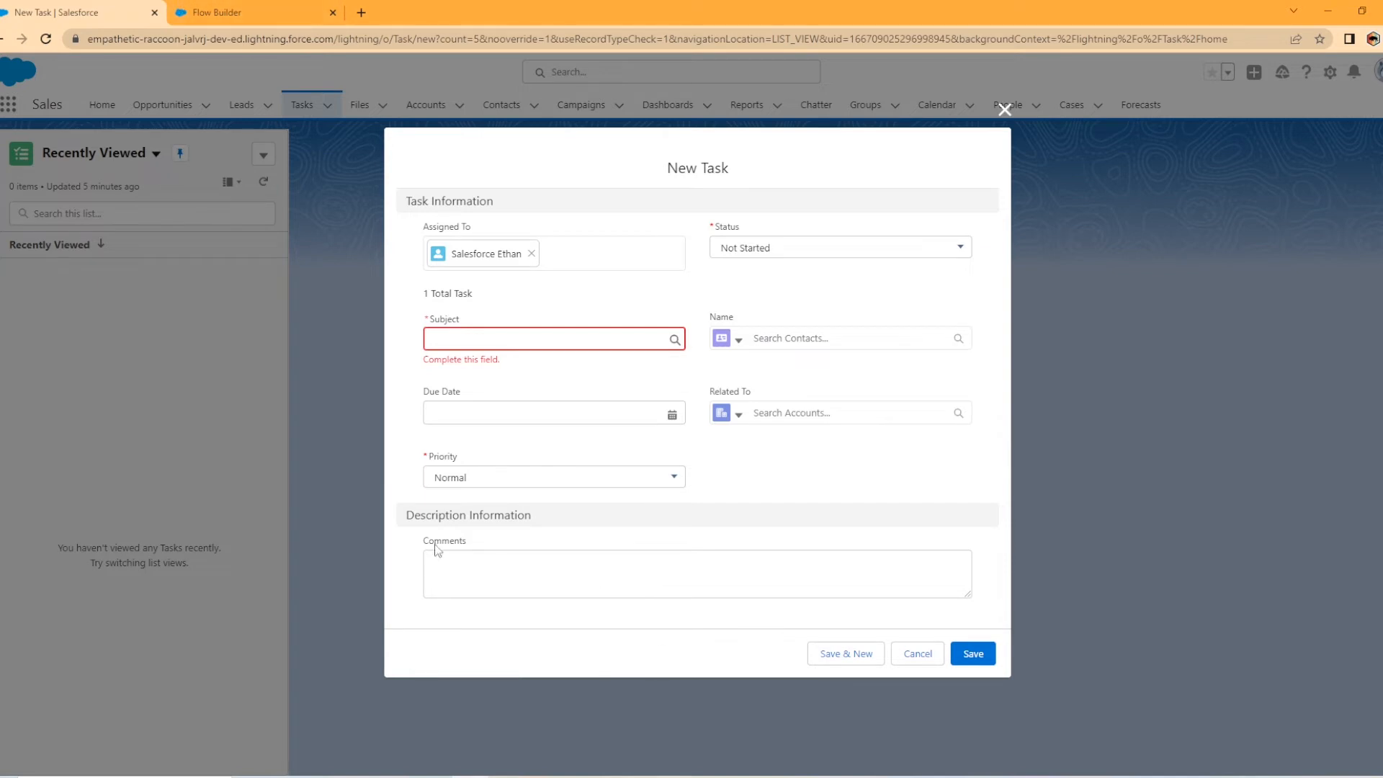
left_click(293, 8)
left_click(441, 626)
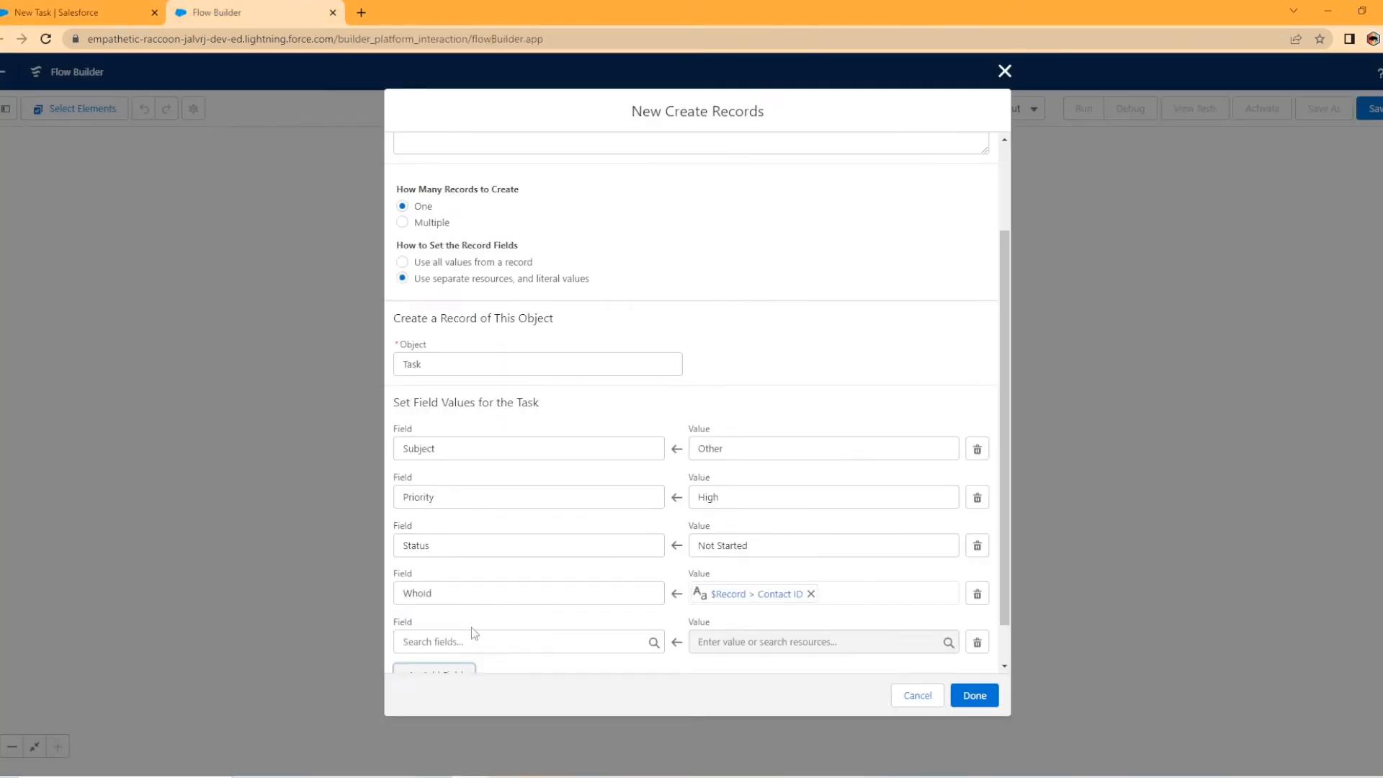
left_click(501, 648)
scroll(535, 536, "down", 5)
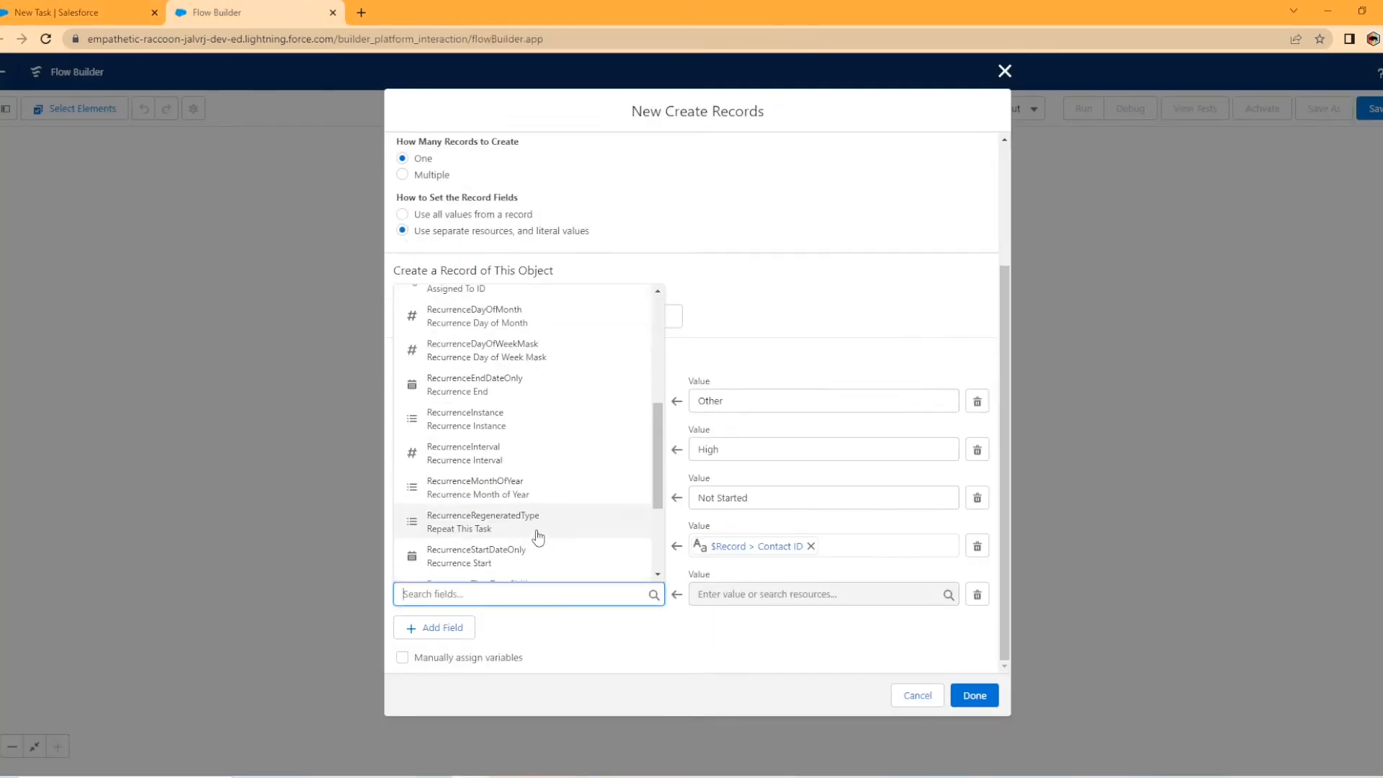
scroll(533, 548, "up", 5)
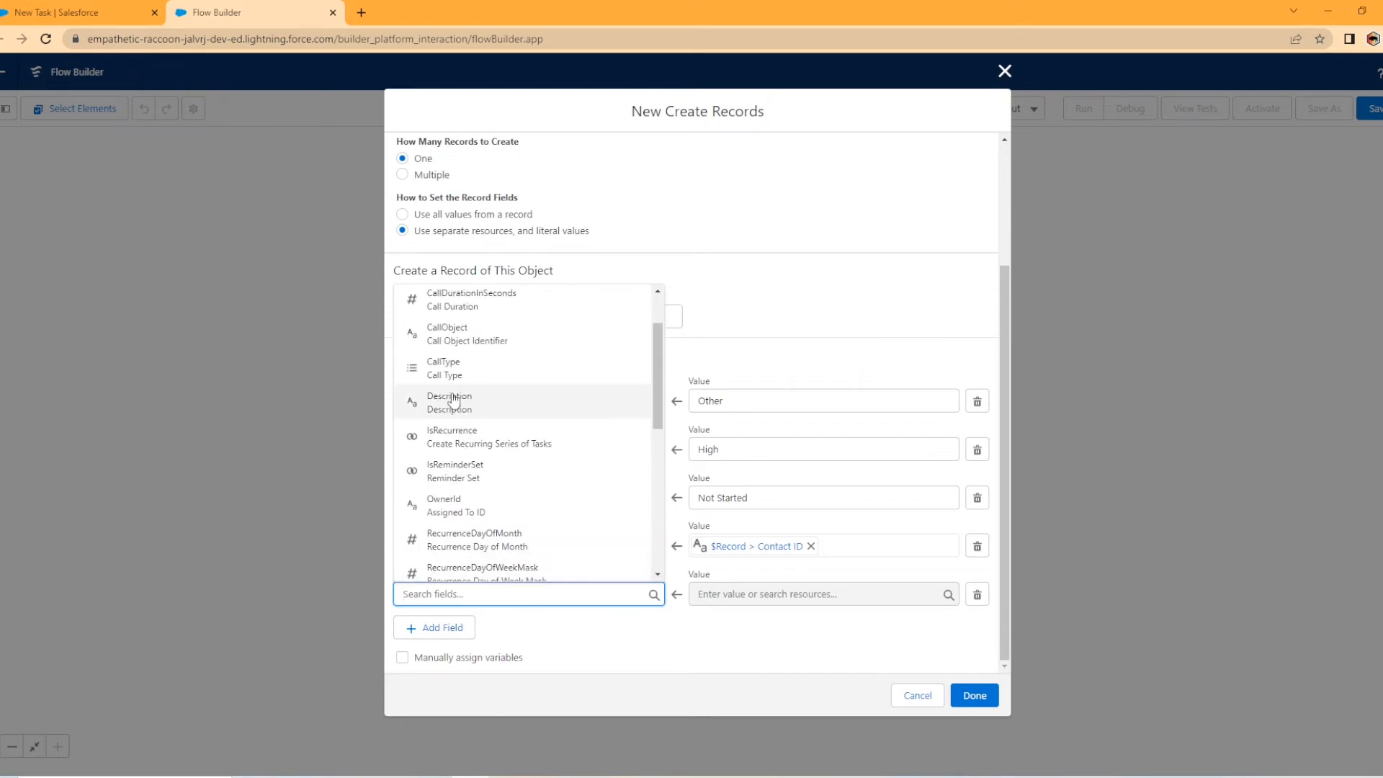
left_click(448, 392)
left_click(710, 596)
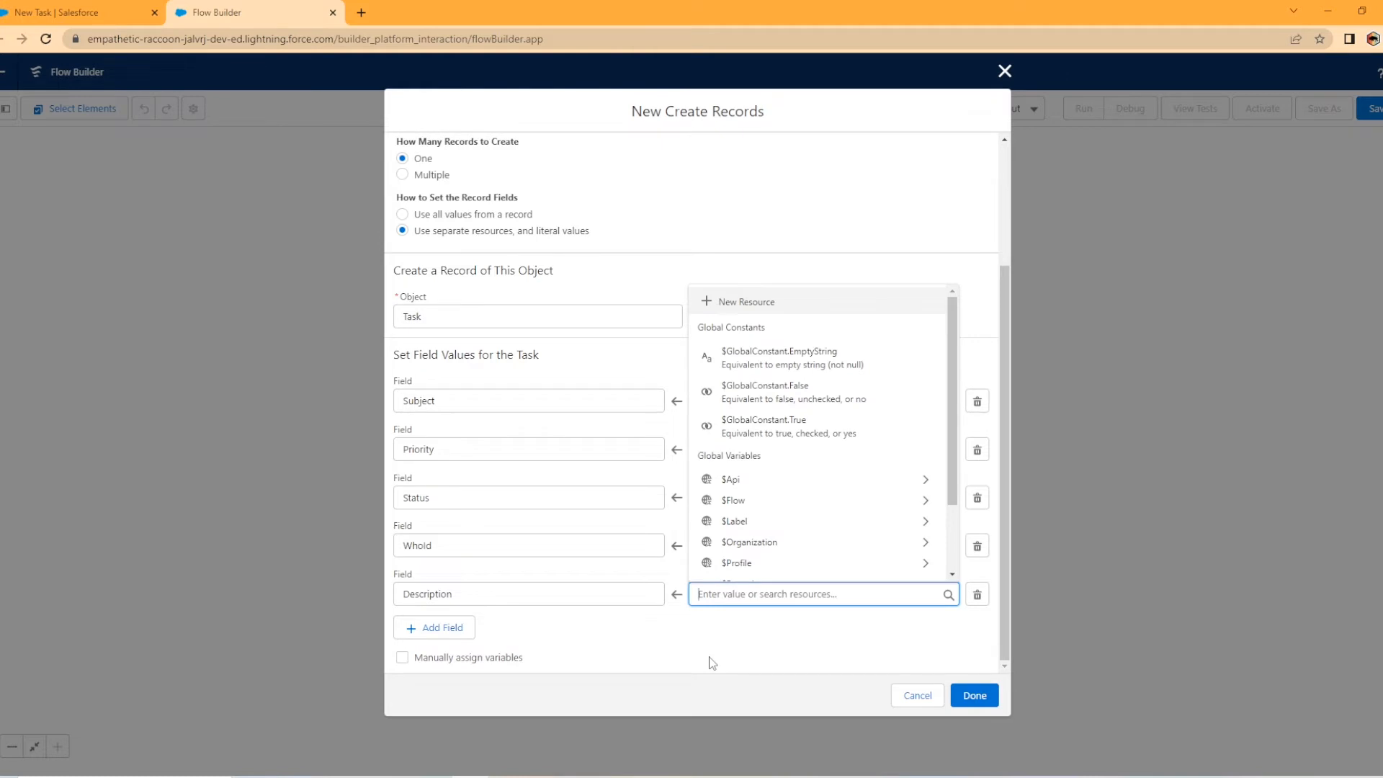
type("\"")
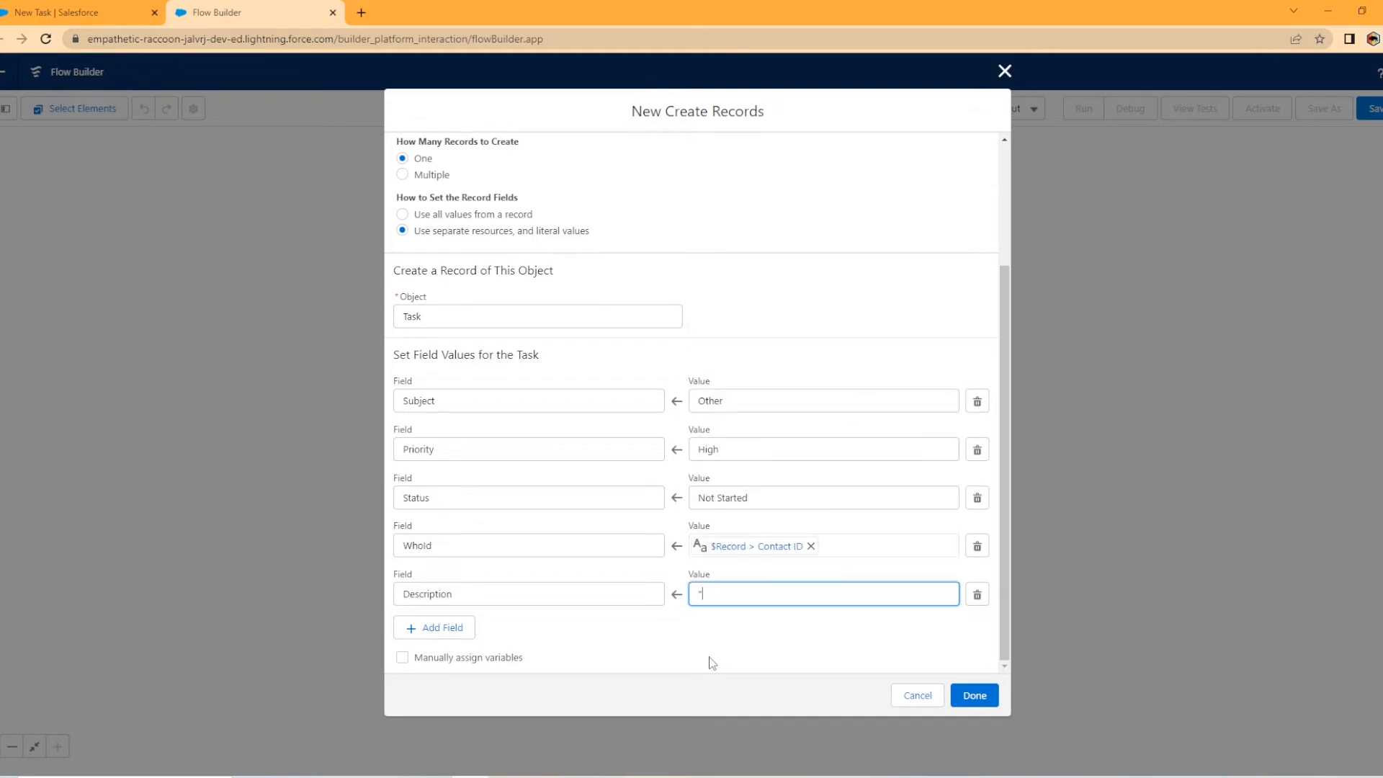
type("Follow Up With New Contact-Welcome Call\"")
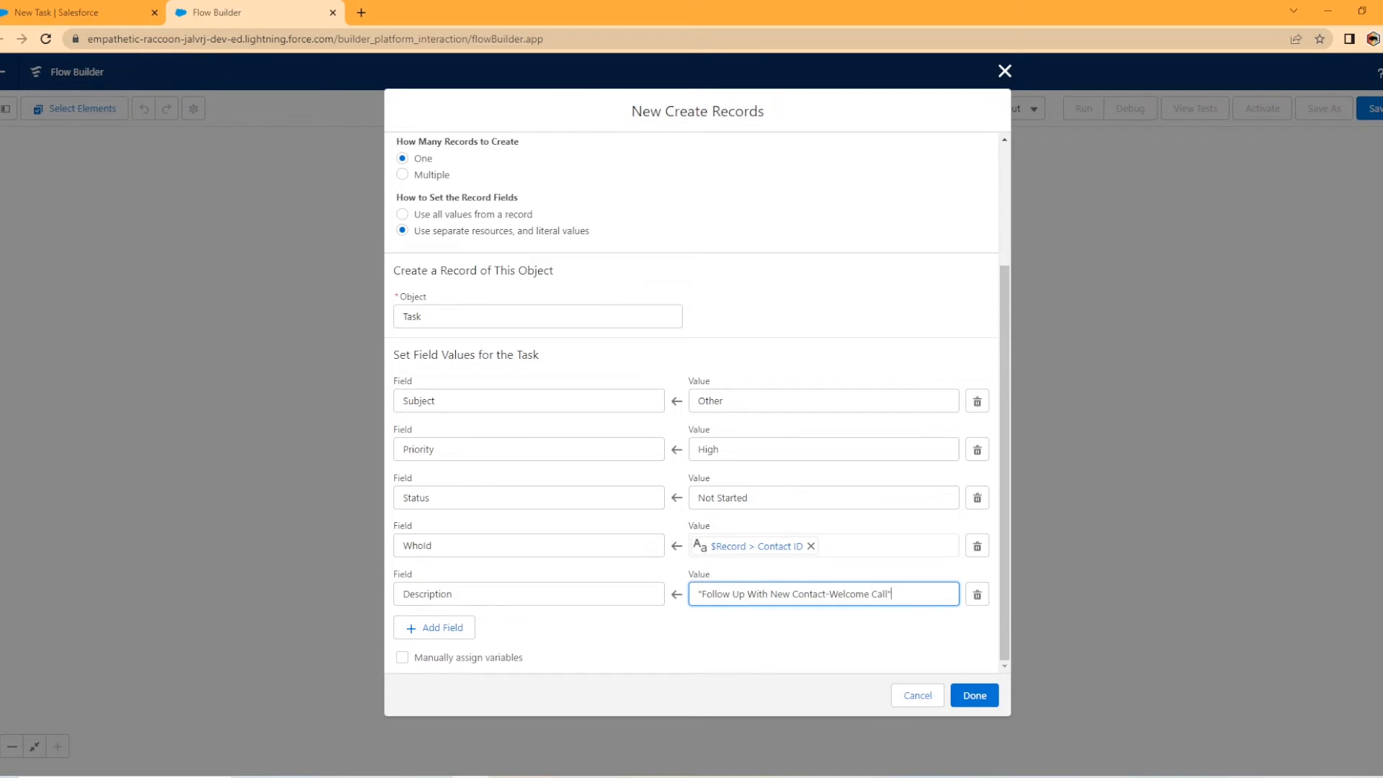
left_click(43, 12)
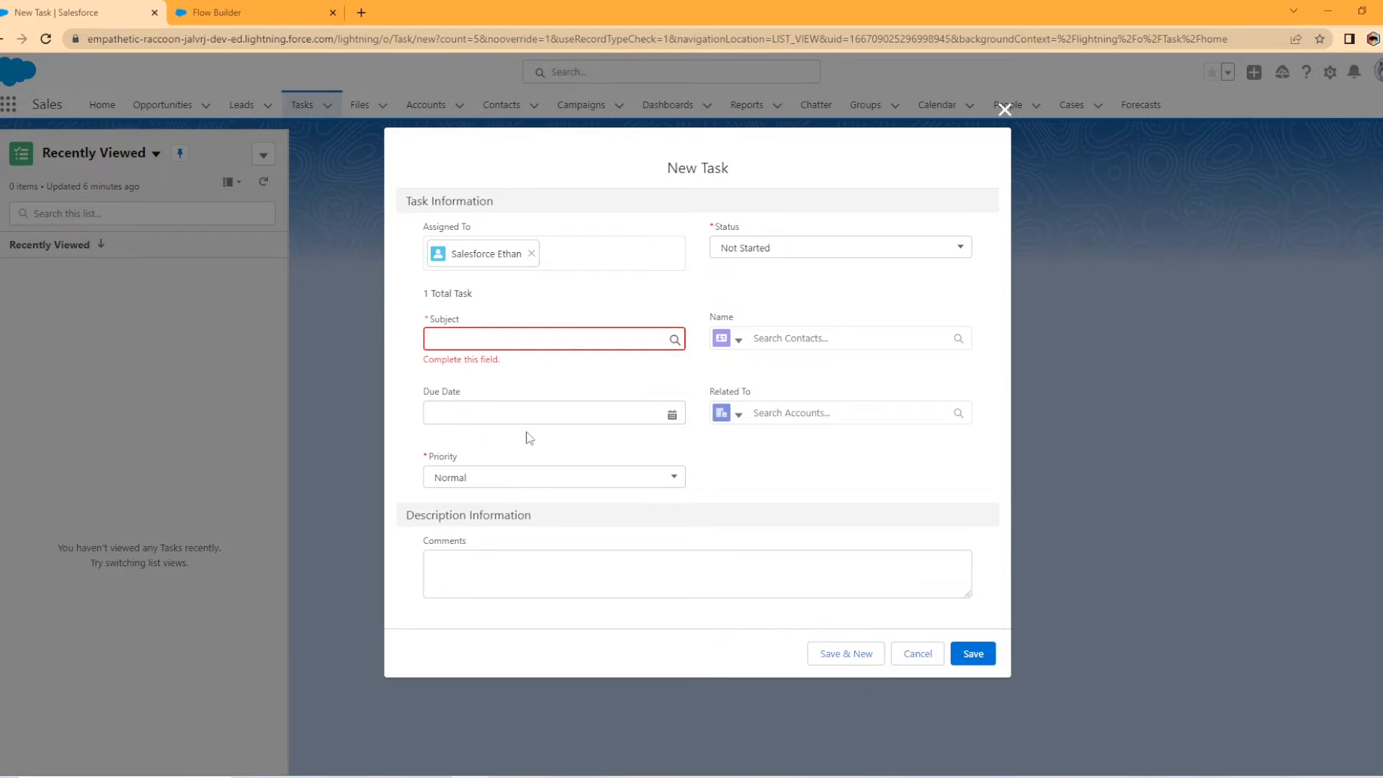
left_click(284, 3)
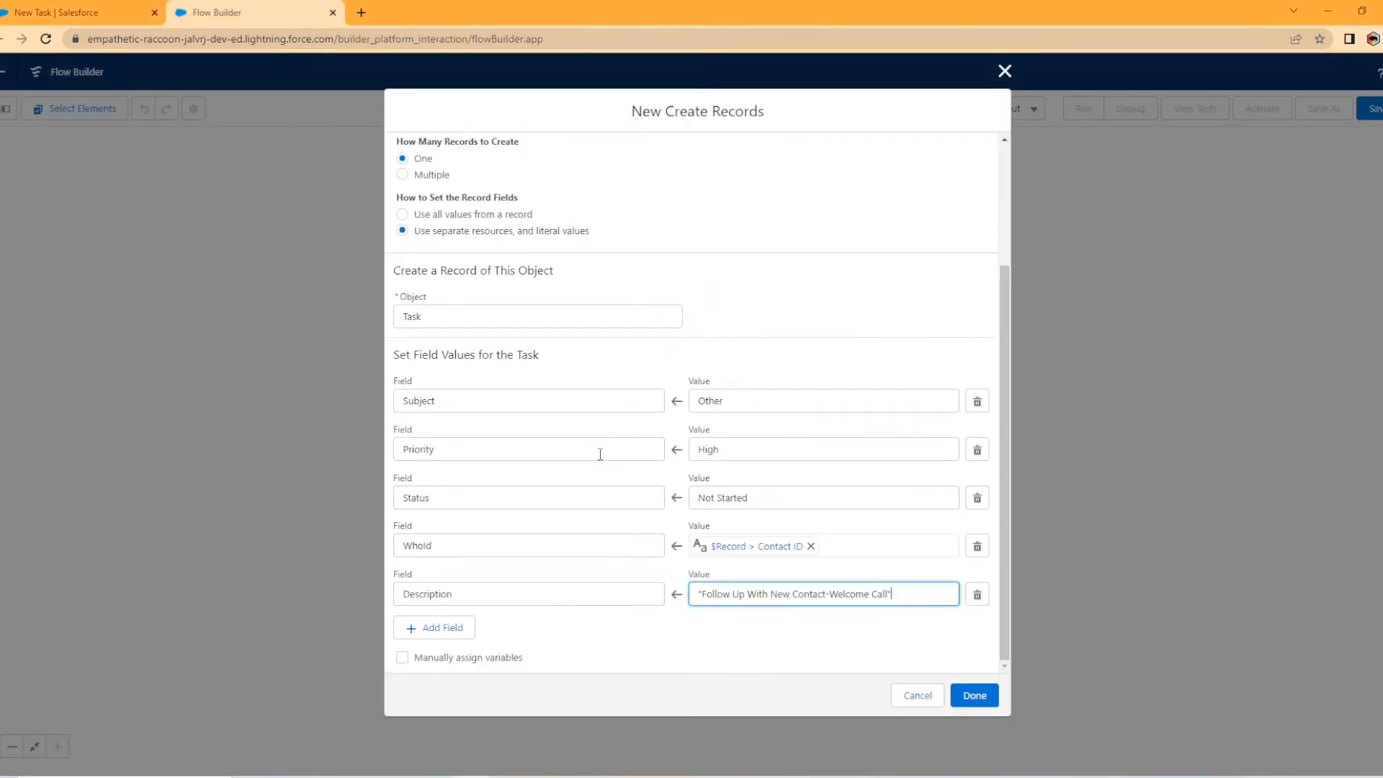
Finish the Create Follow Up Task element and start a new flow resource of type Formula
left_click(898, 639)
left_click(958, 700)
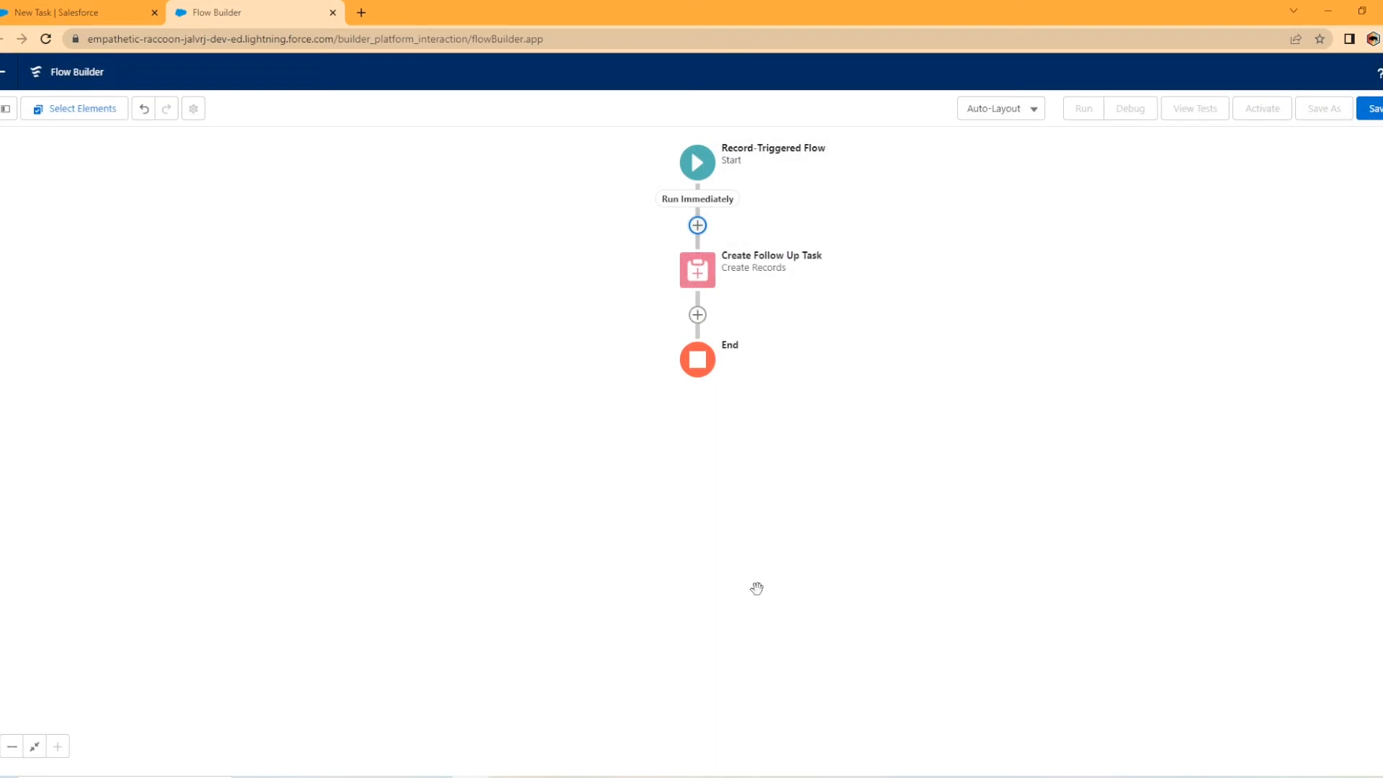
left_click(5, 112)
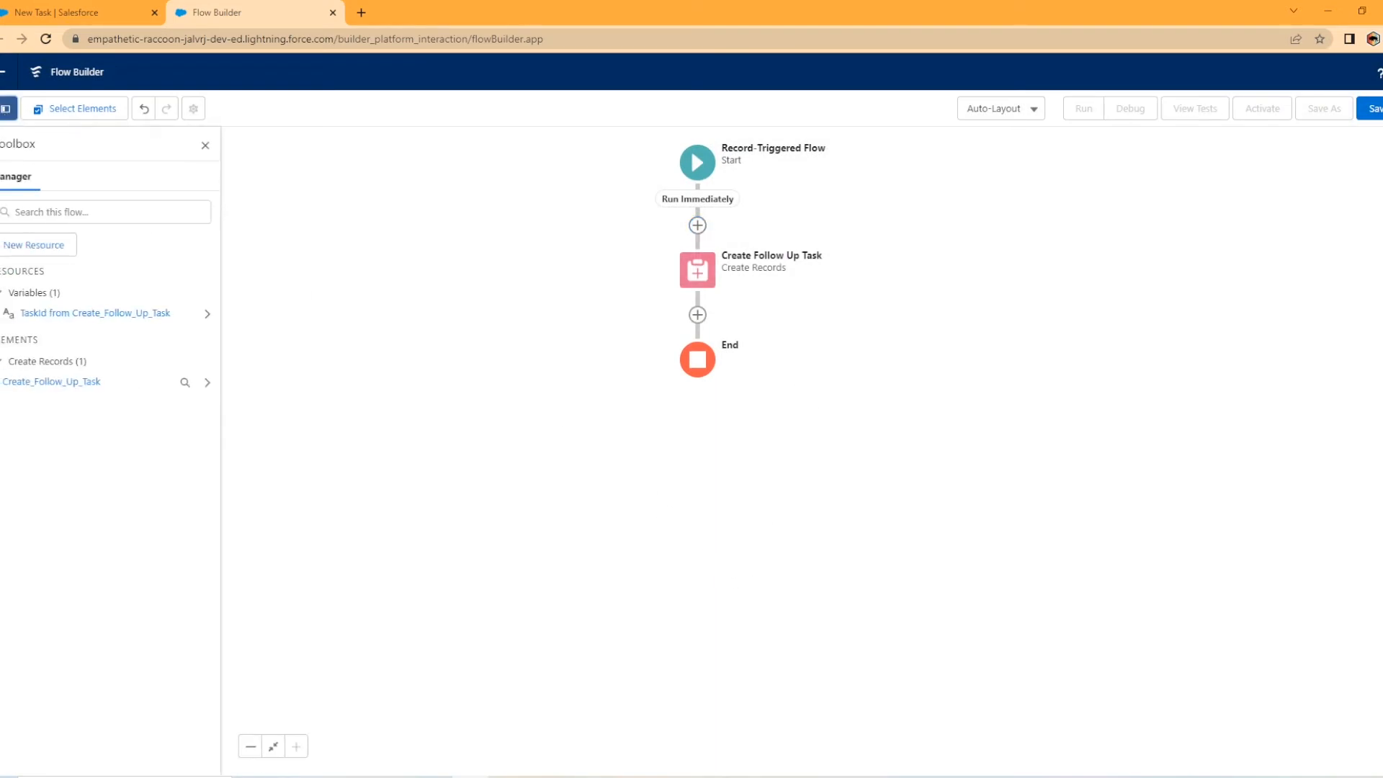
left_click(37, 246)
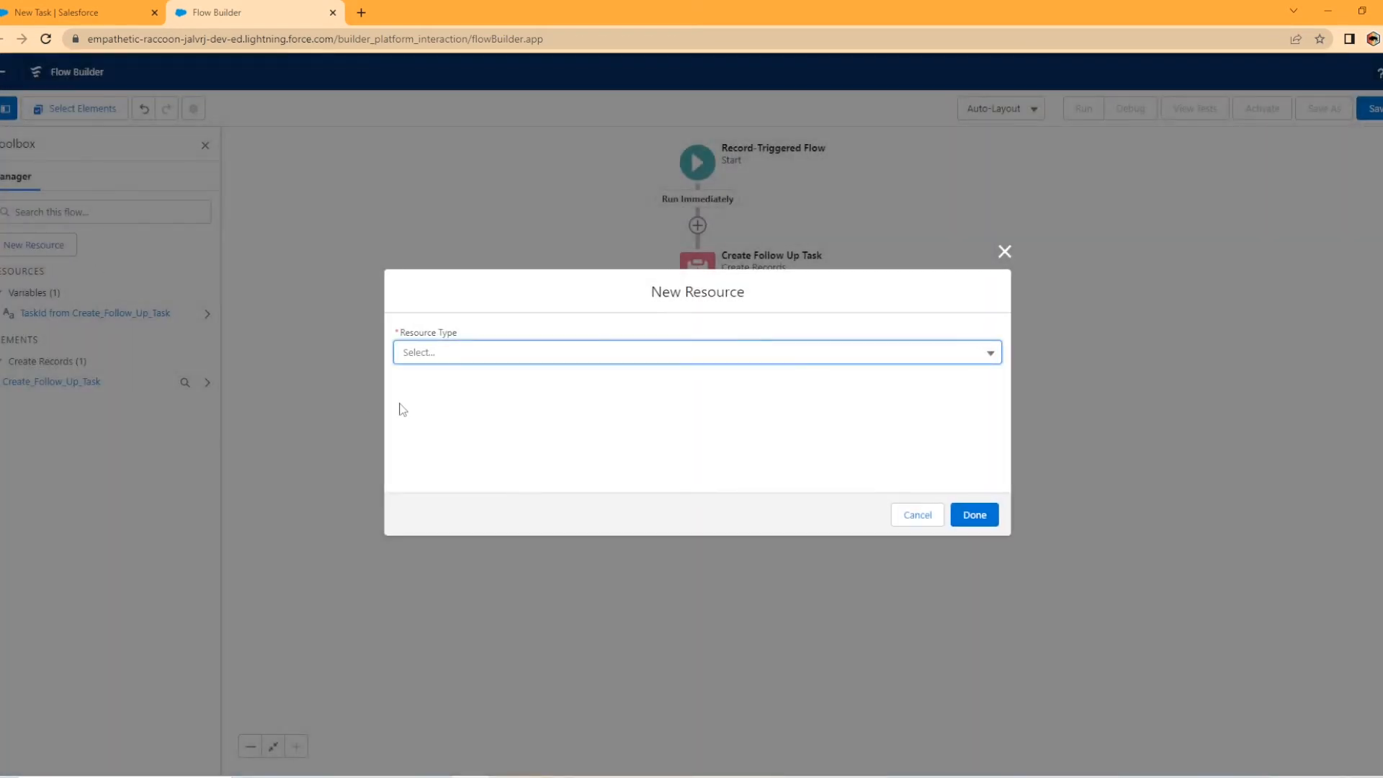
left_click(466, 357)
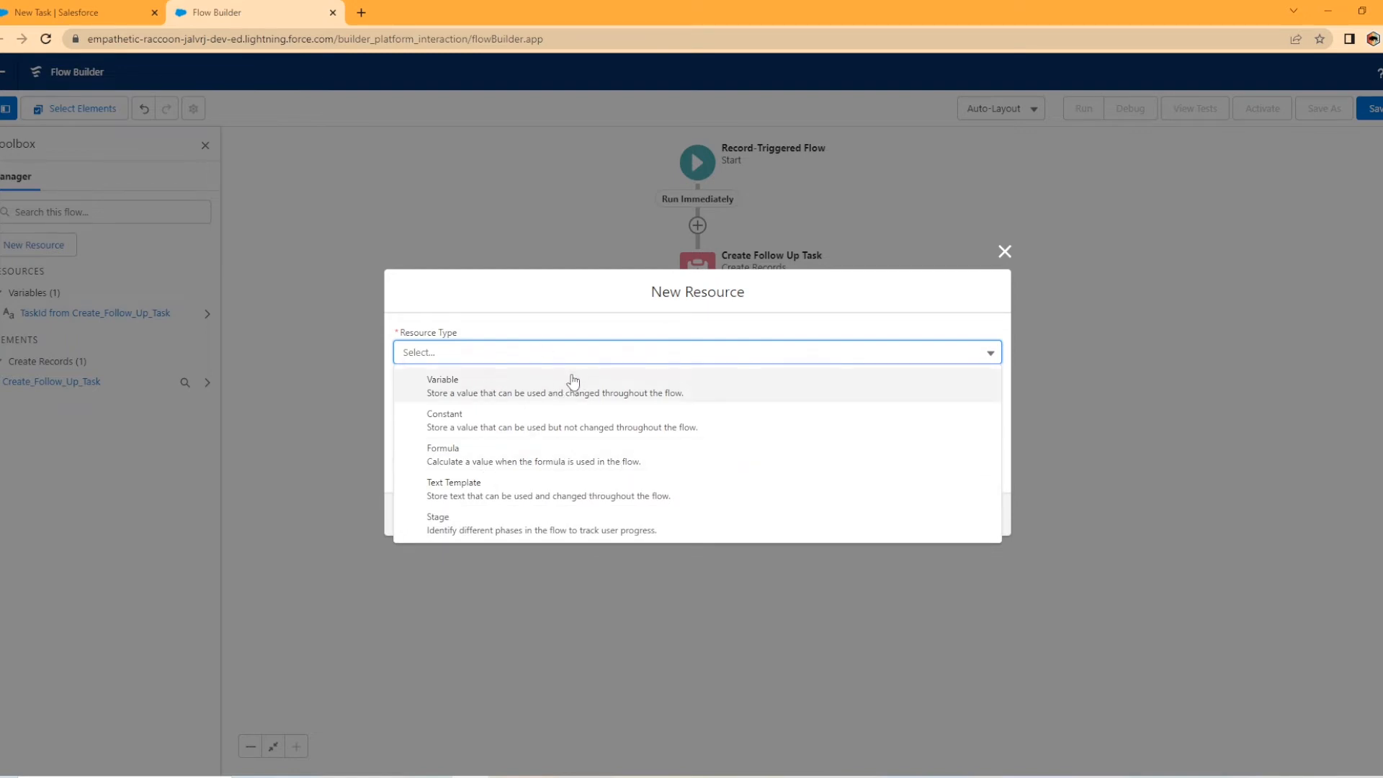
left_click(659, 467)
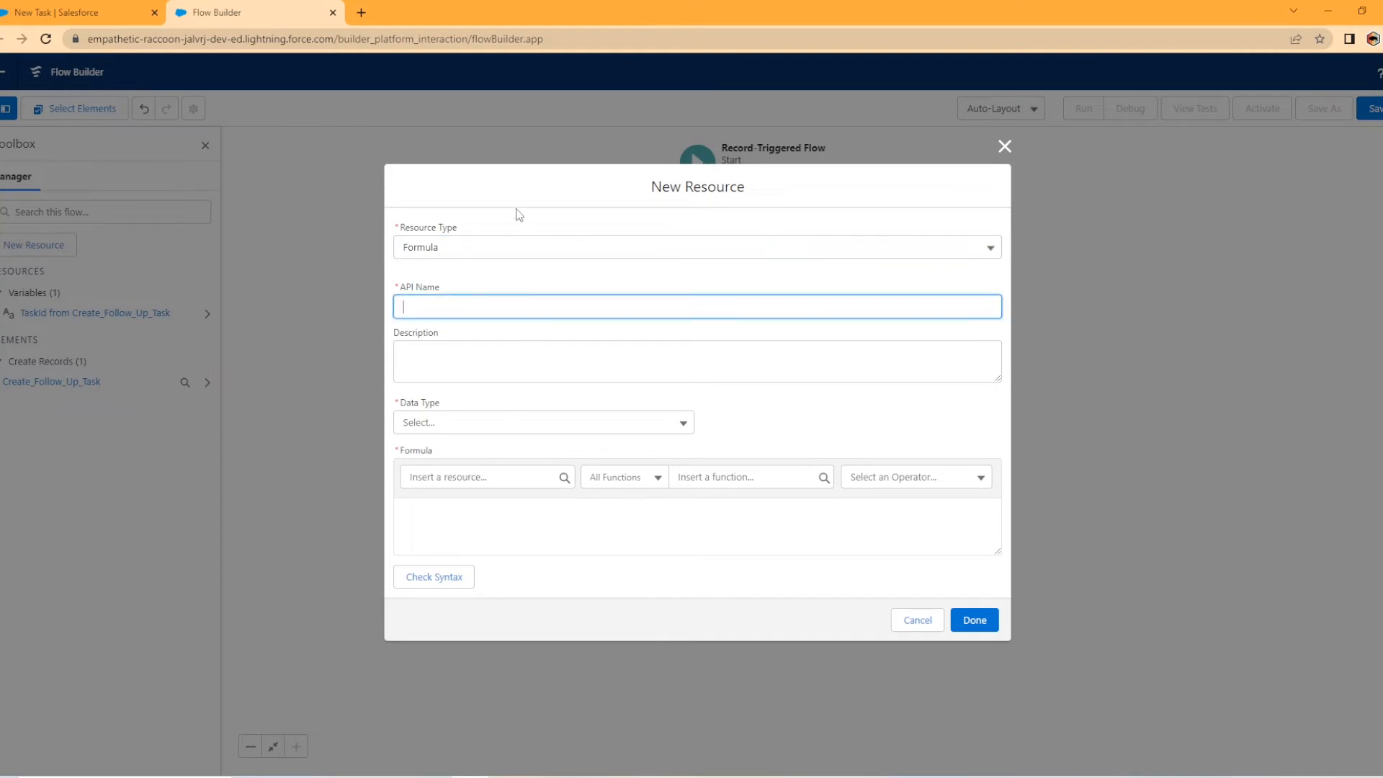
Give the formula resource the API name Task_Follow_UpDate and set its data type to Date
type("TaskFollowUpDate")
left_click(422, 314)
type("_")
left_click(455, 307)
type("_")
left_click(470, 310)
type("_")
left_click(504, 375)
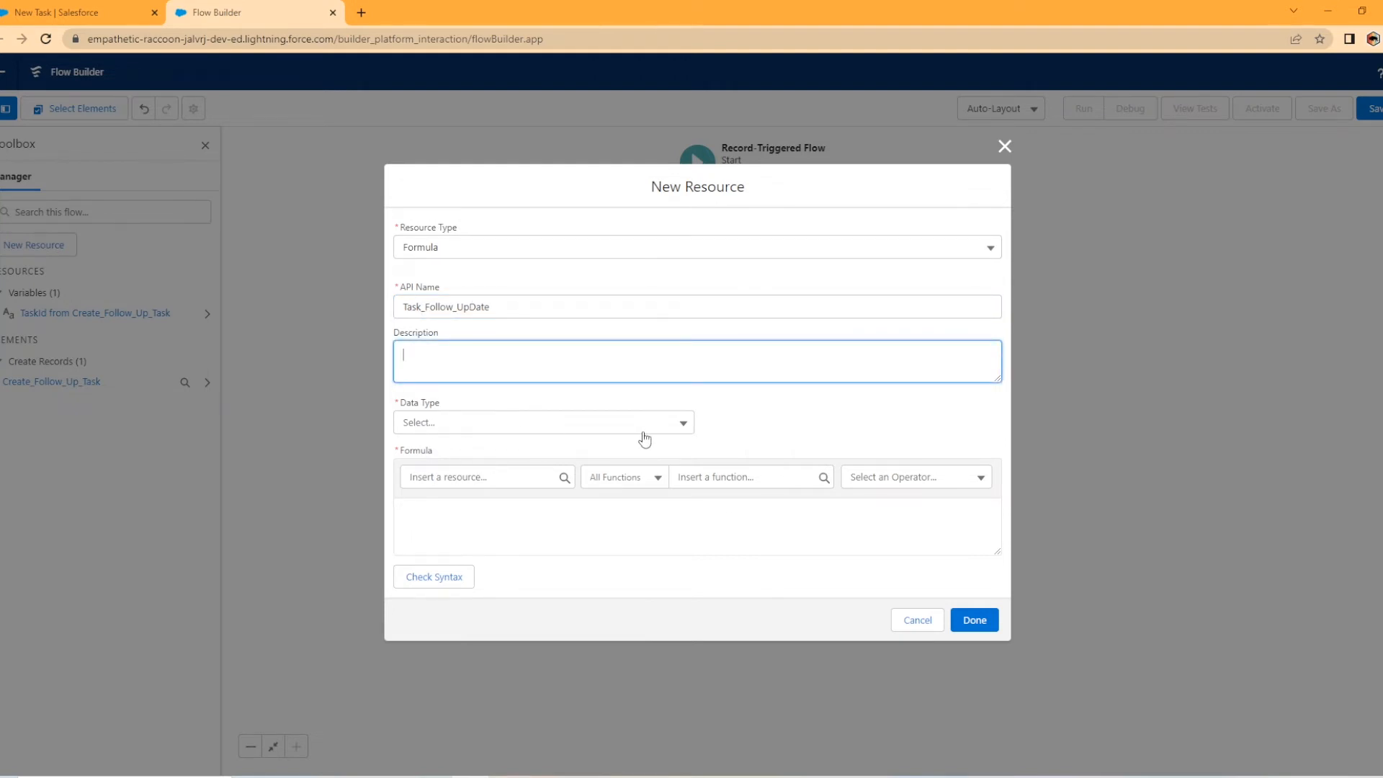
left_click(680, 427)
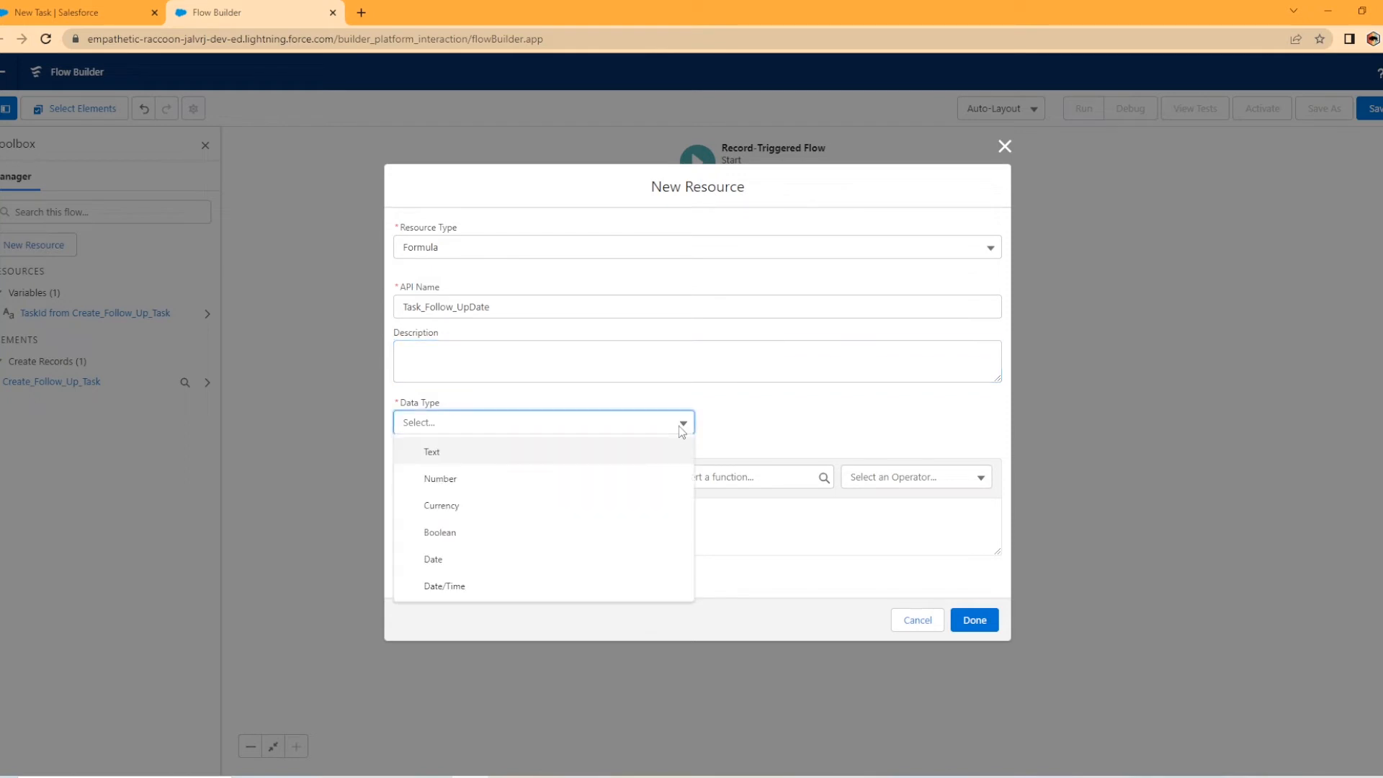
left_click(494, 560)
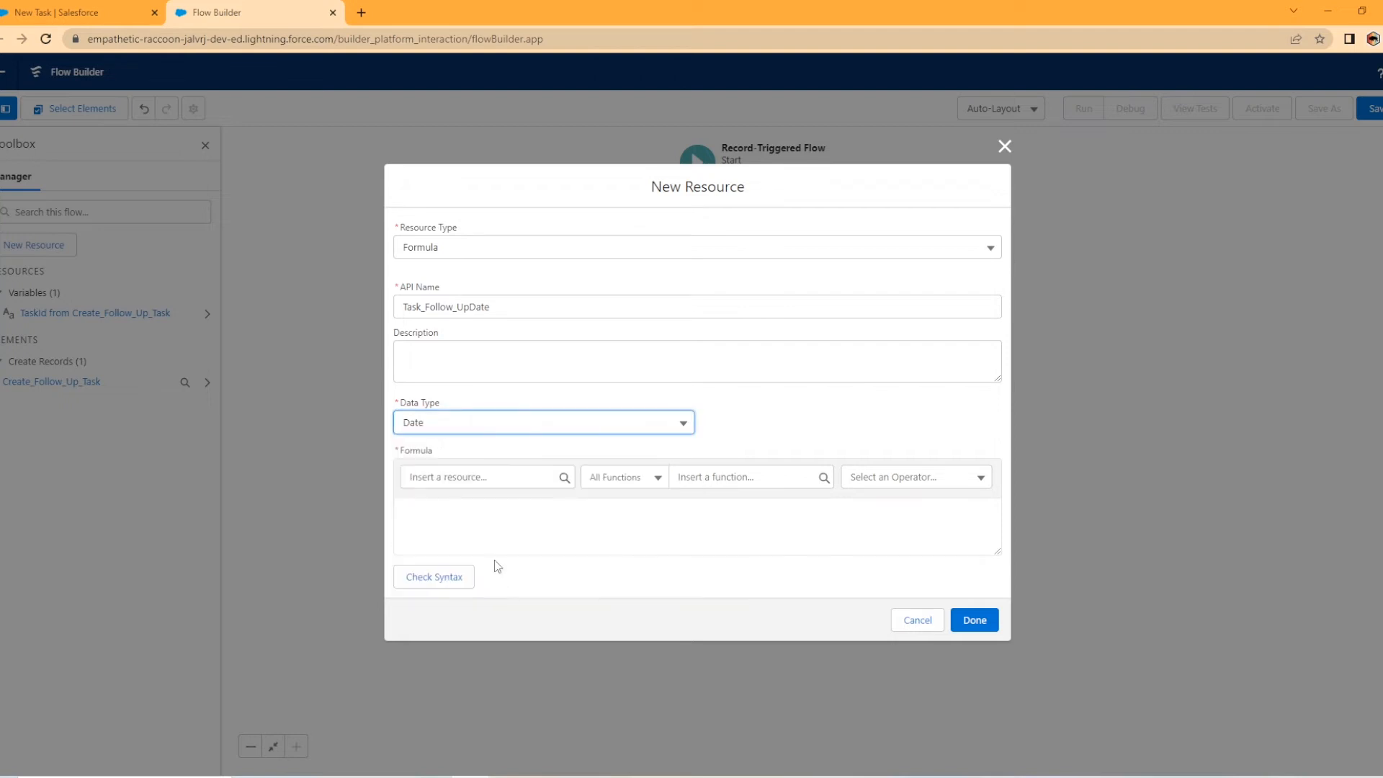
Insert the $Flow CurrentDate variable into the formula, followed by the Add operator
left_click(454, 501)
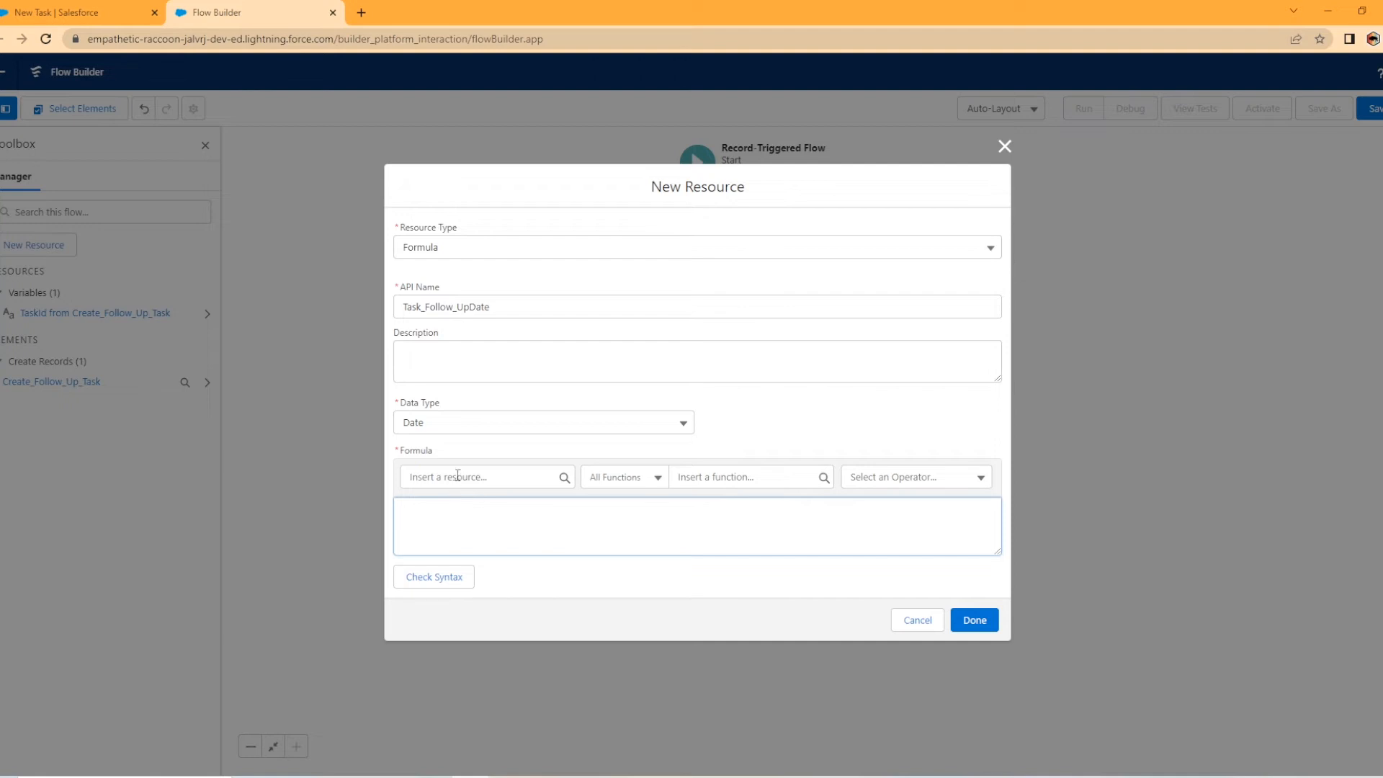
left_click(456, 476)
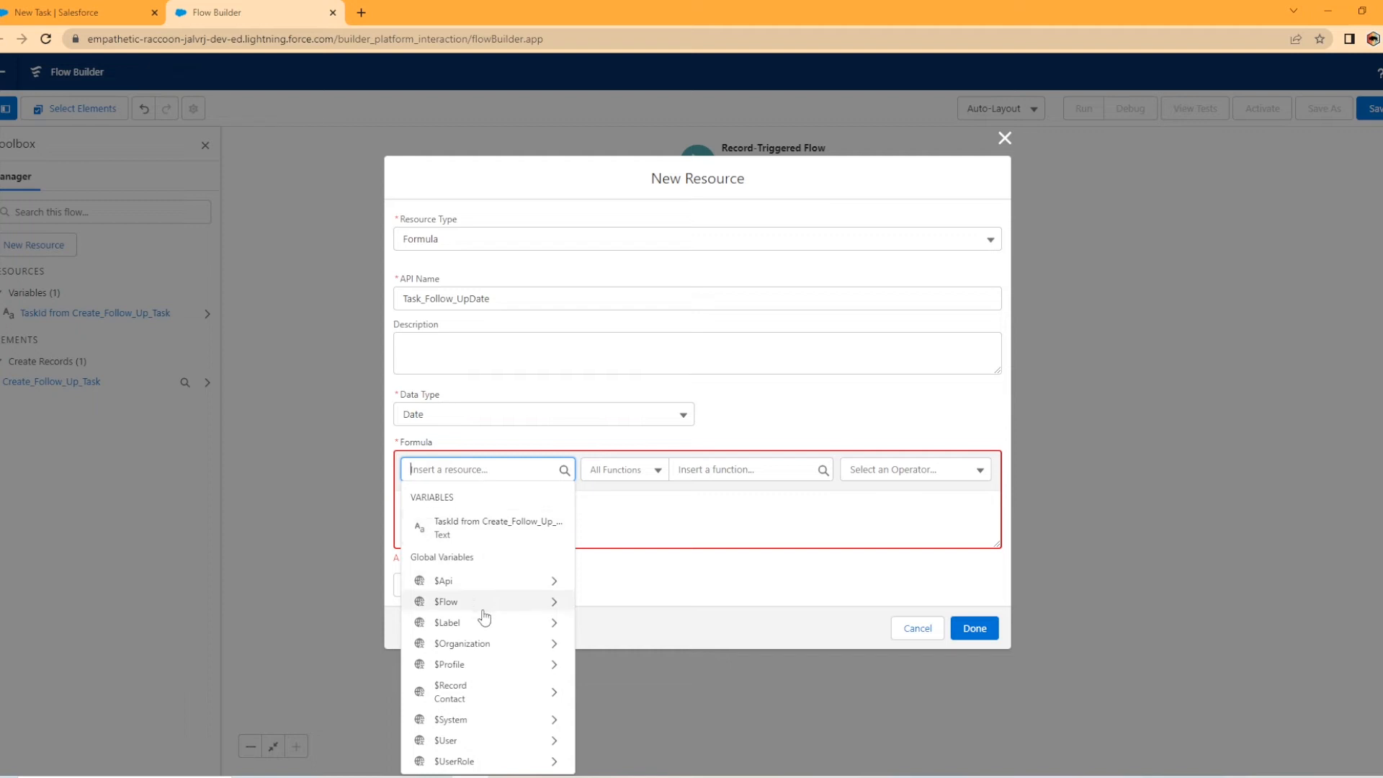
left_click(445, 601)
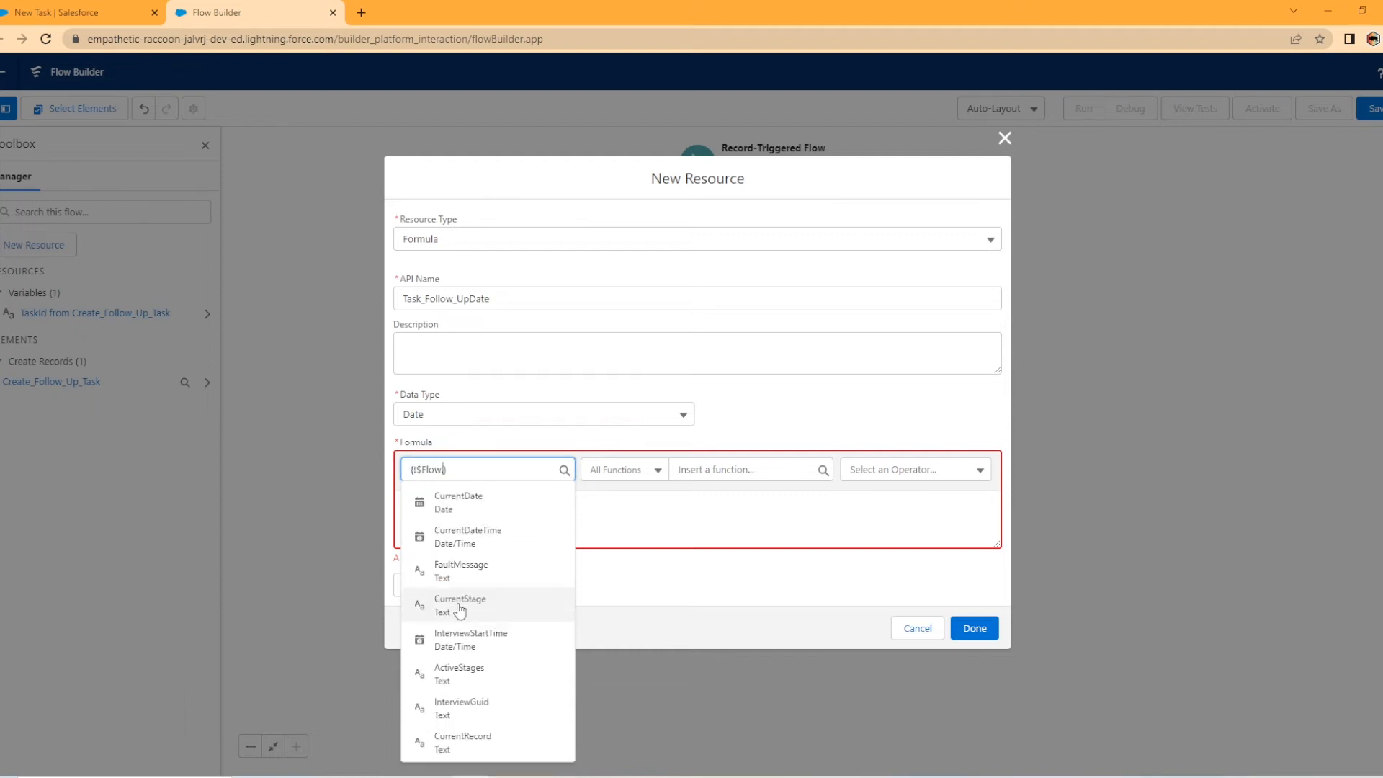
left_click(460, 507)
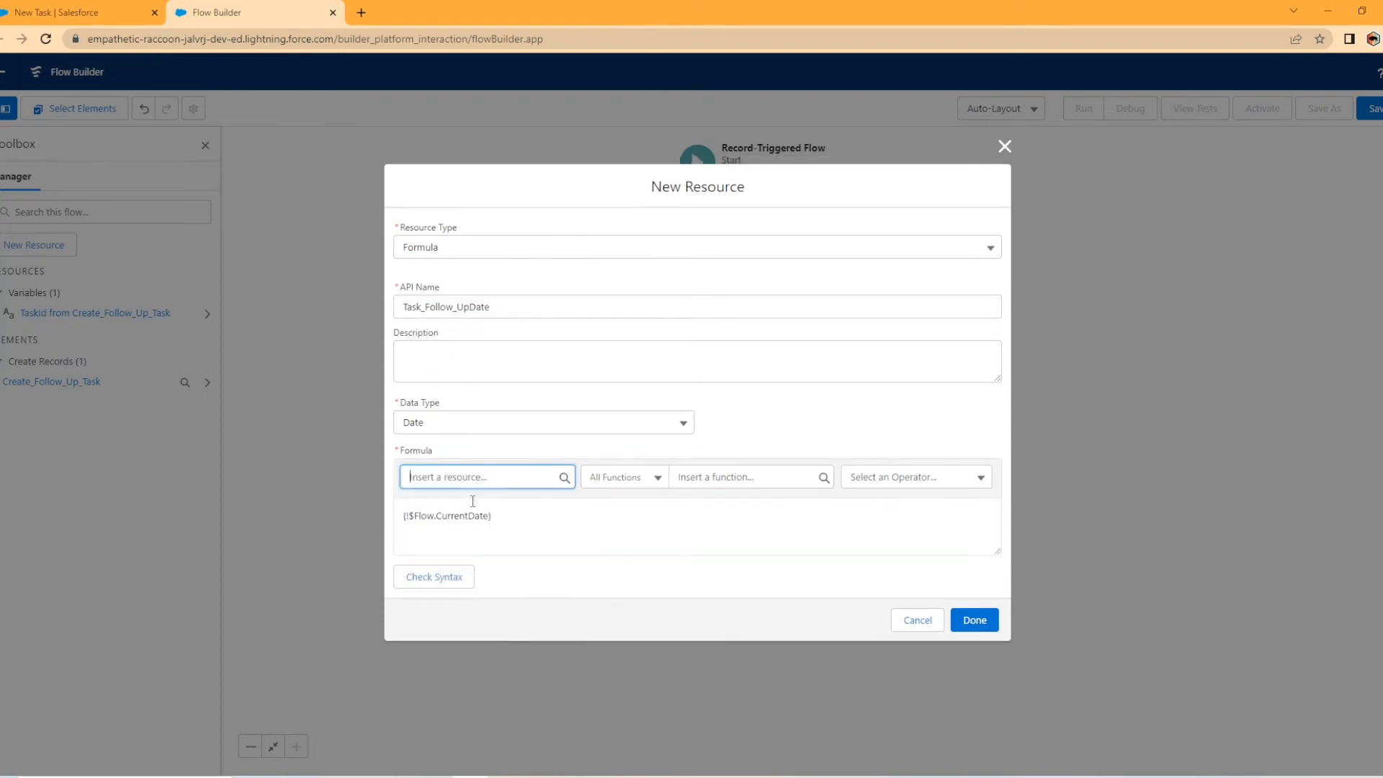
left_click(518, 518)
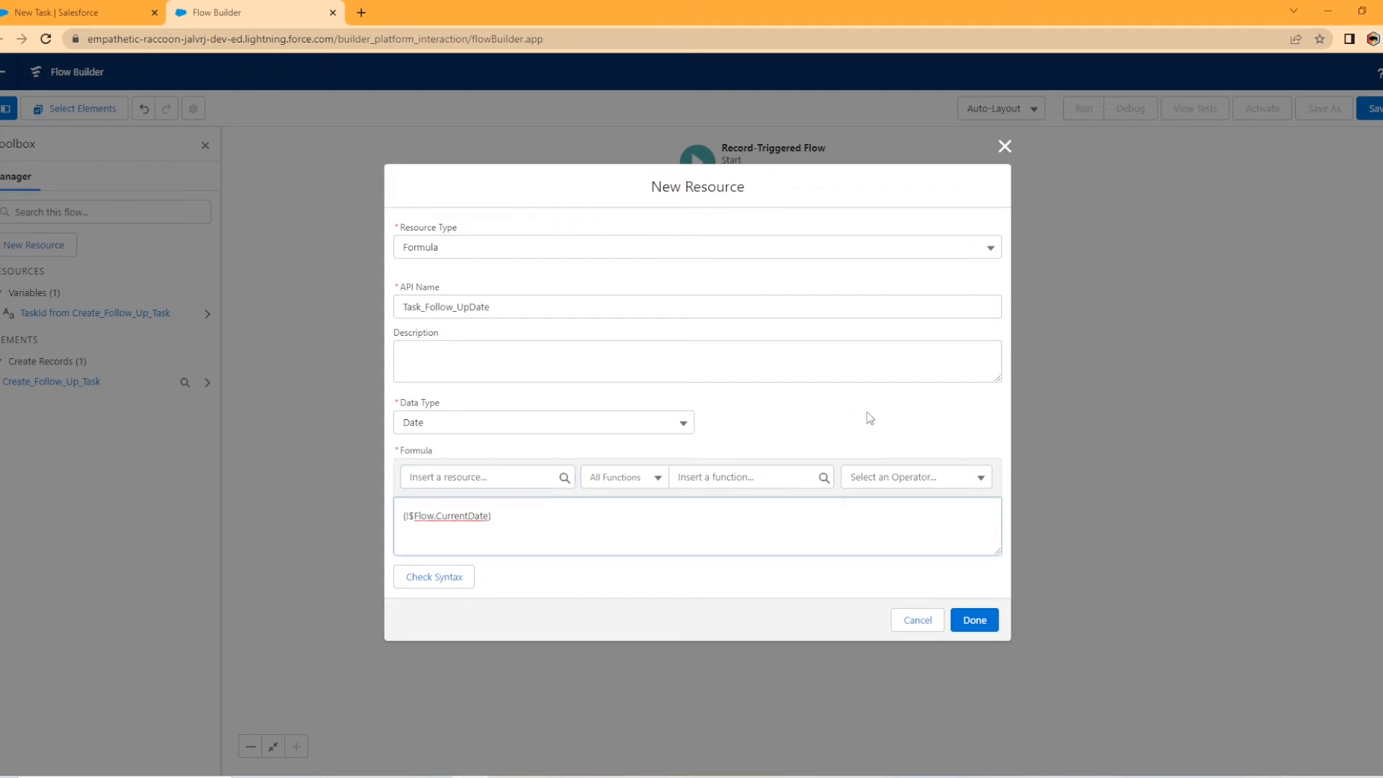
left_click(965, 481)
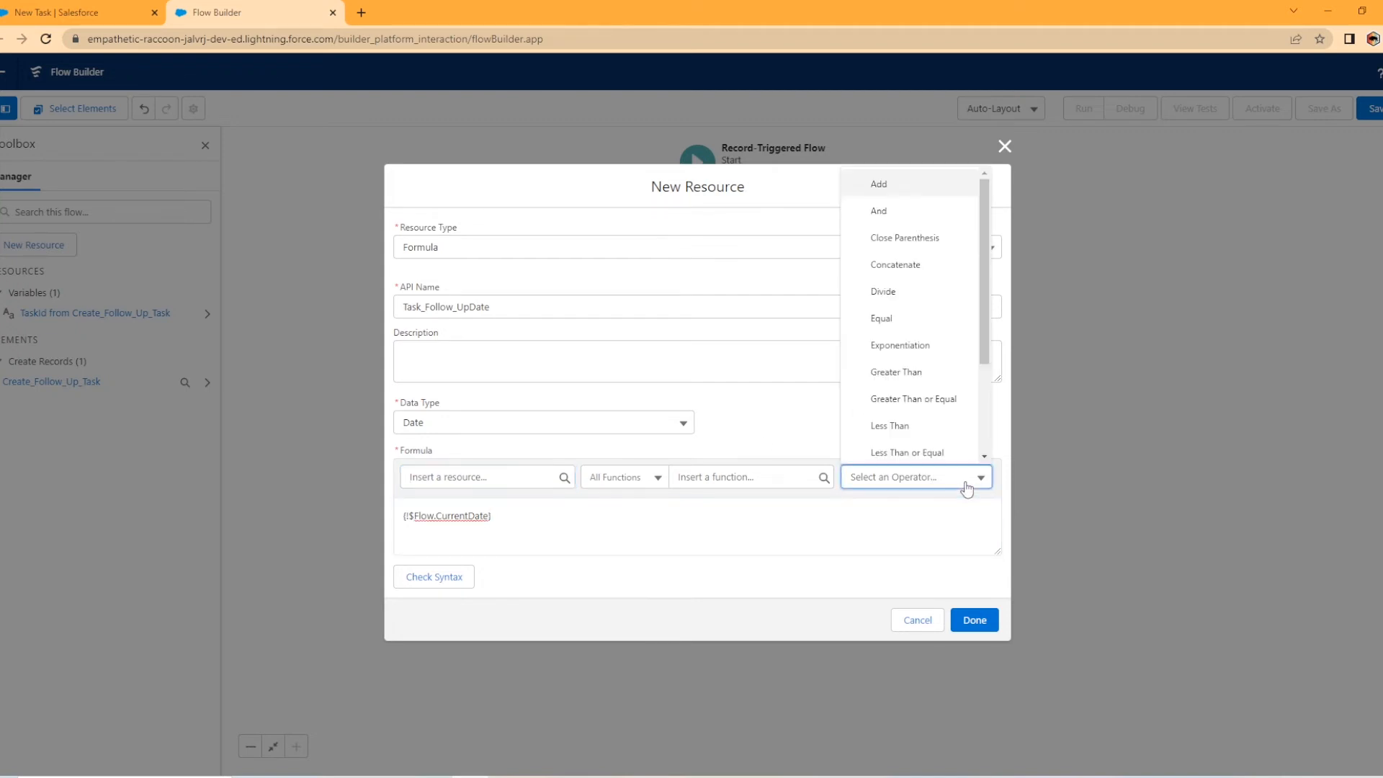
left_click(879, 184)
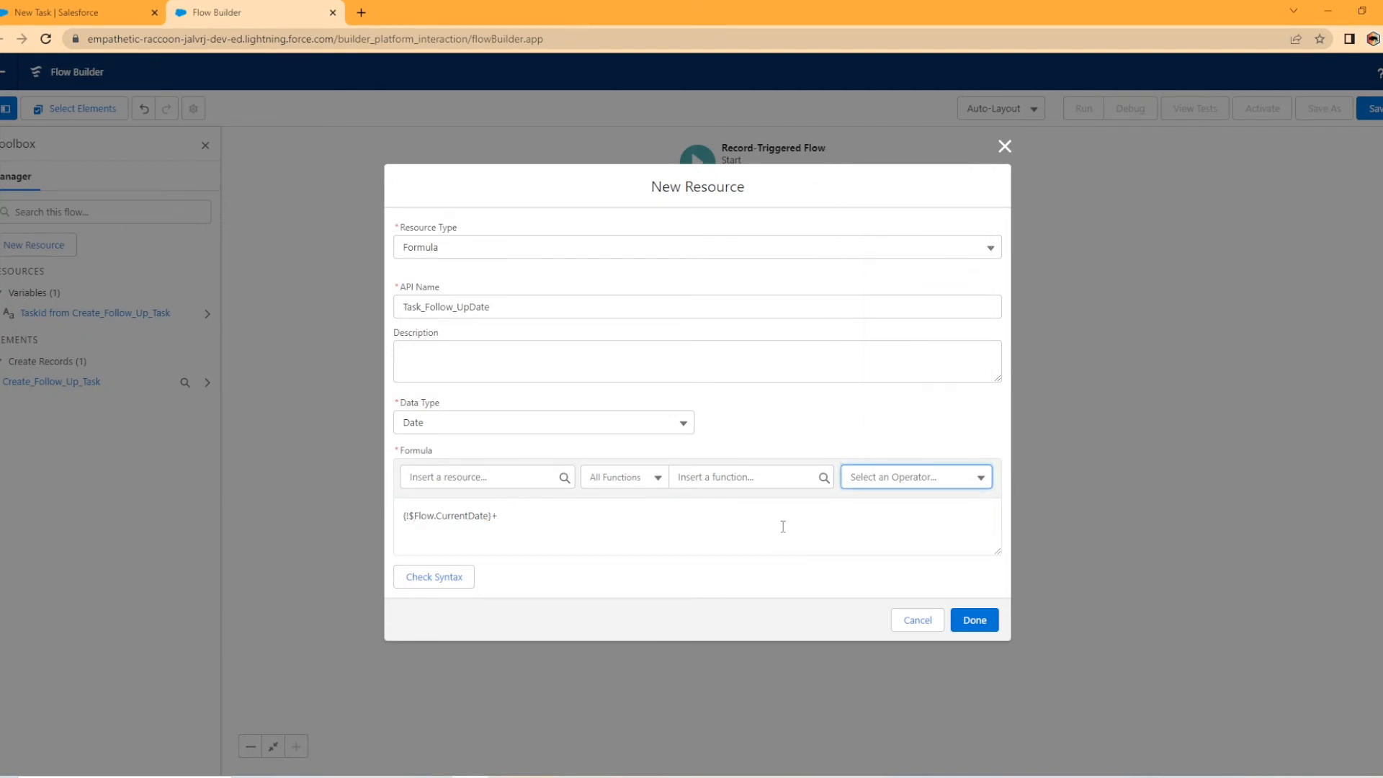
Try the Divide operator after the plus sign, remove it, and complete the formula as {!$Flow.CurrentDate}+1
left_click(909, 484)
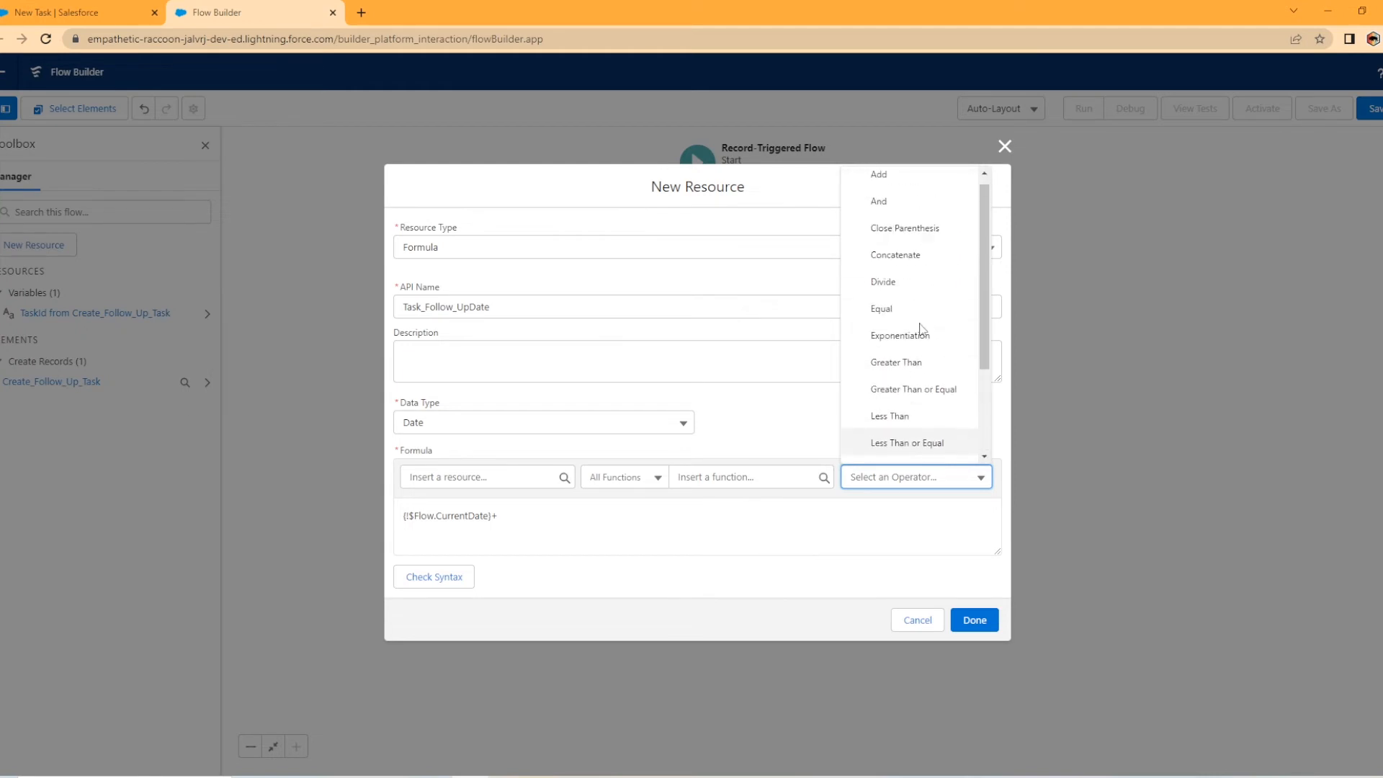
left_click(902, 292)
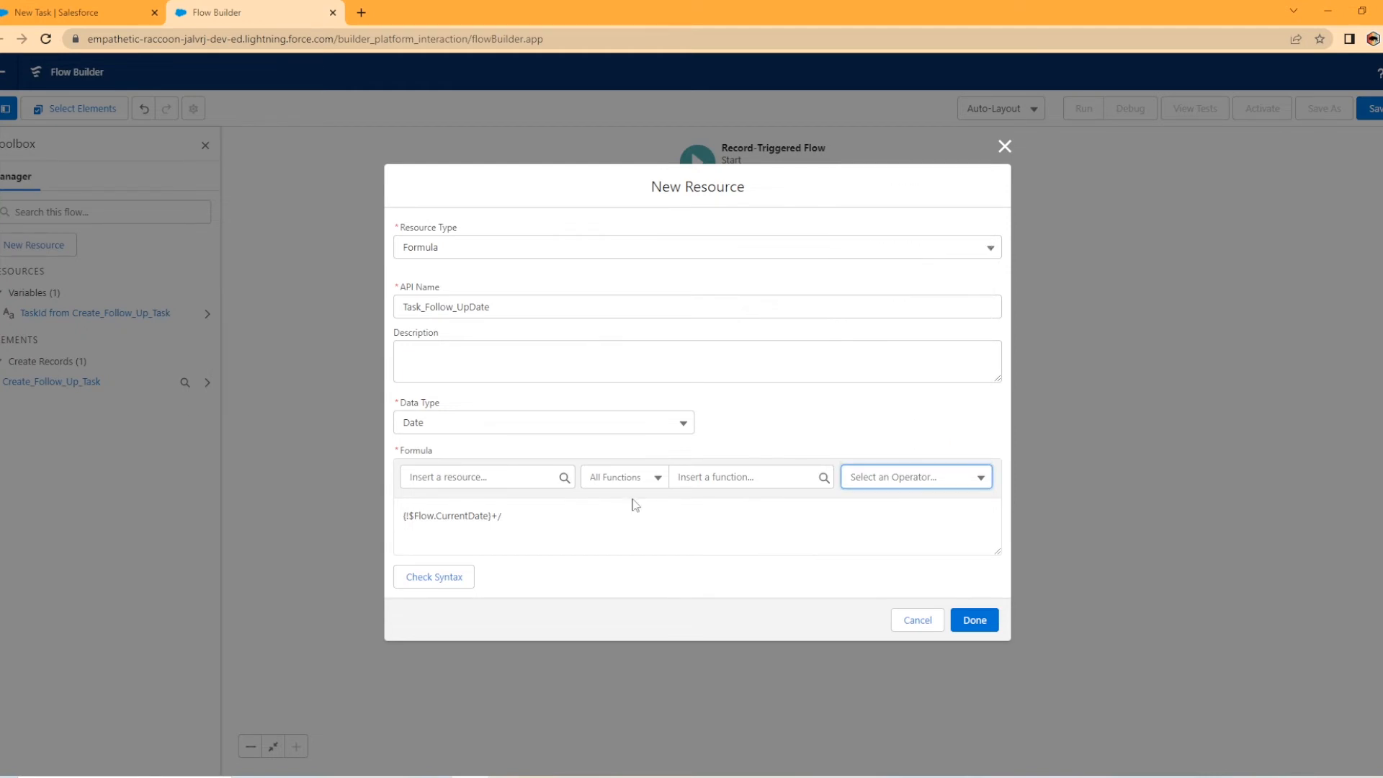
left_click(549, 510)
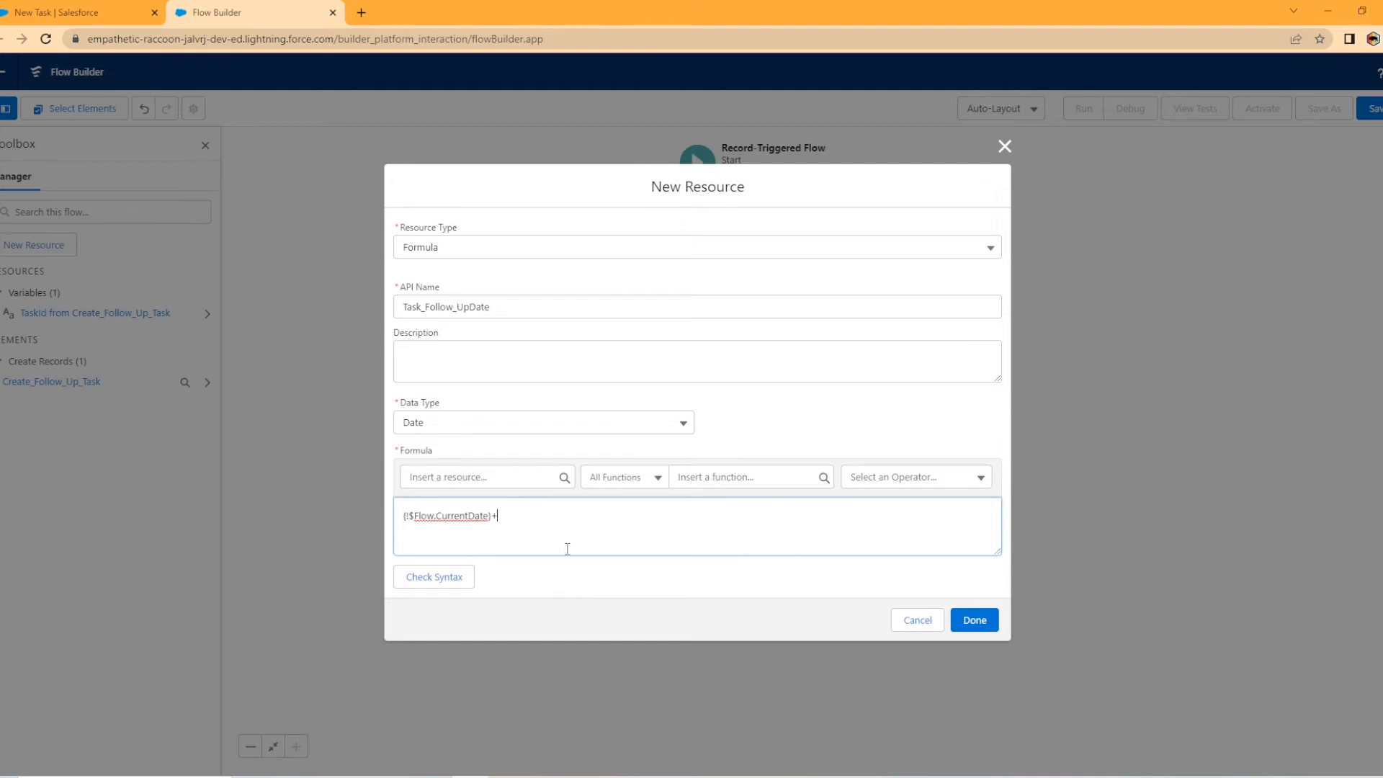
type("1")
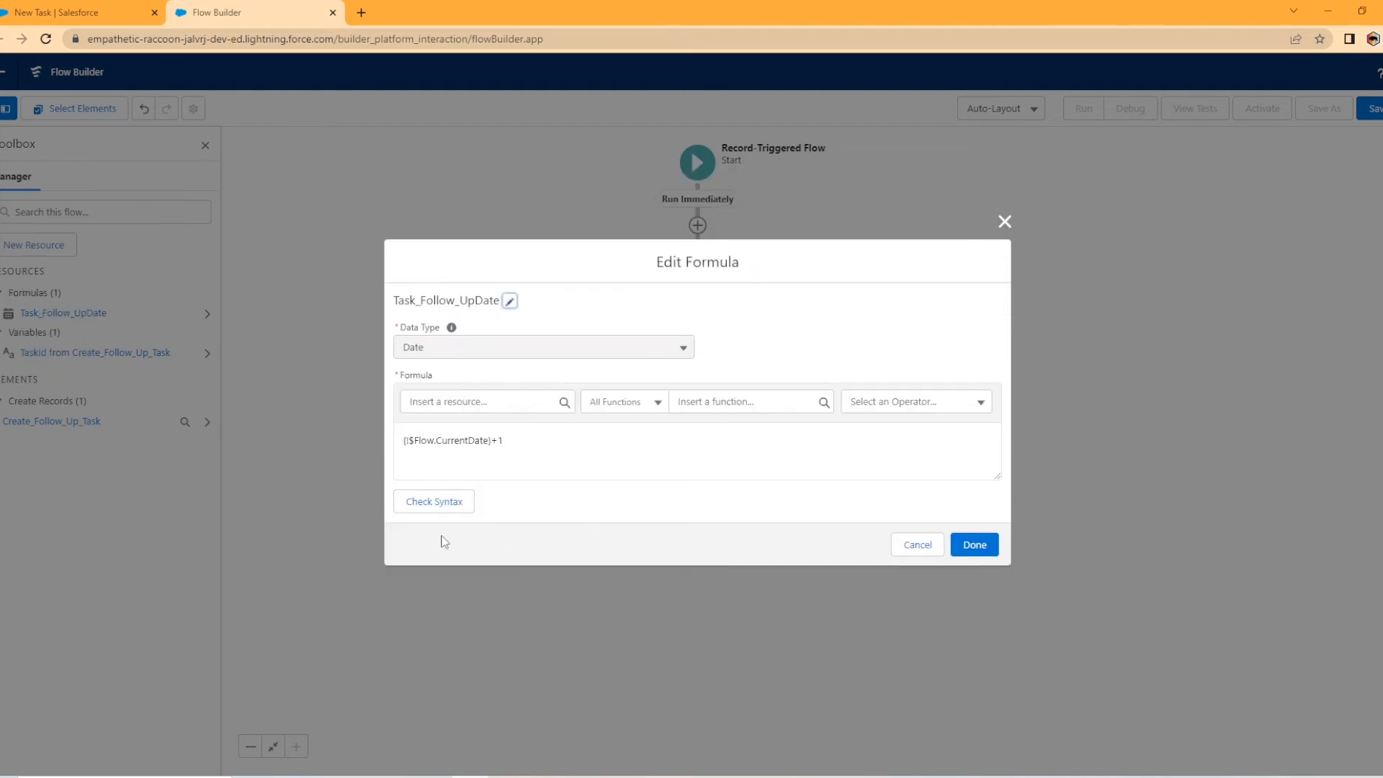
Check the syntax of the Task_Follow_UpDate formula, and check it again with the plus sign removed
left_click(434, 504)
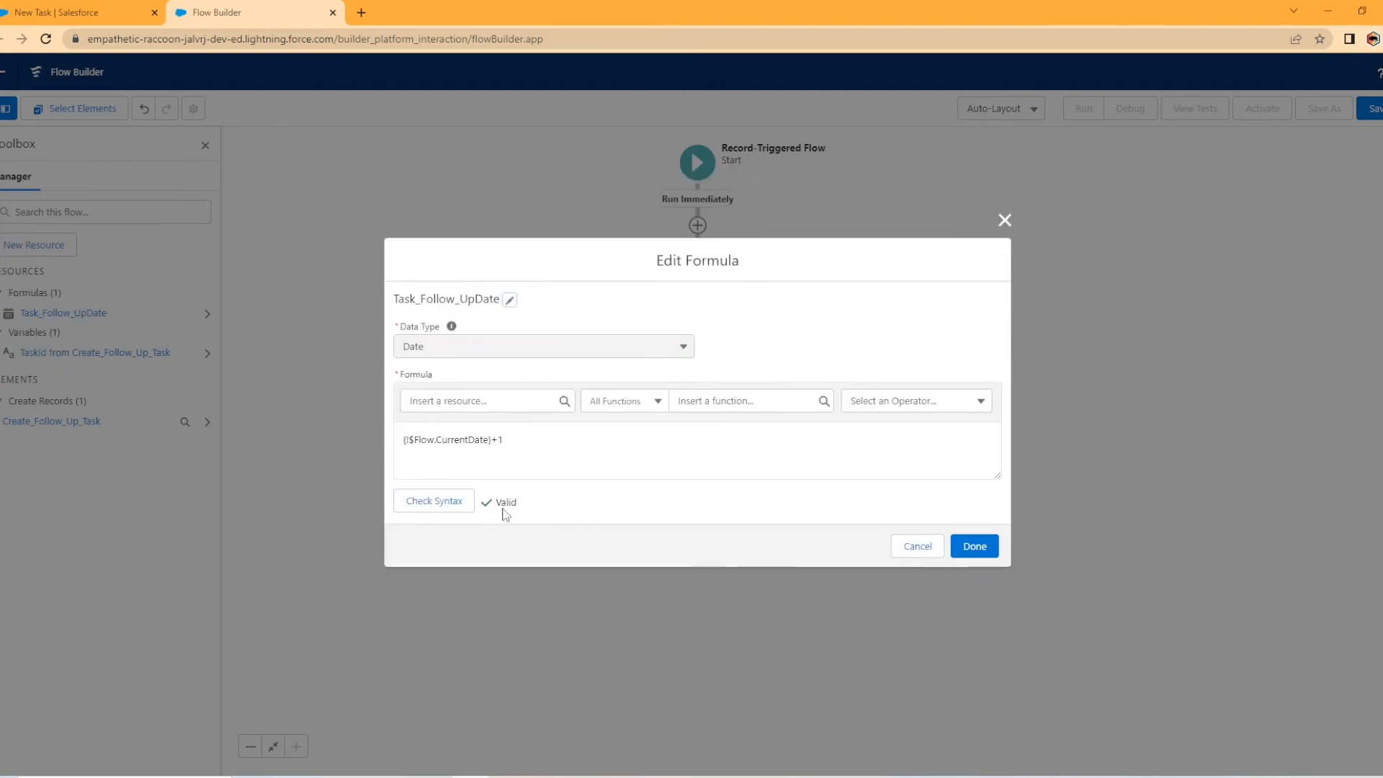
left_click(549, 477)
key("BackSpace")
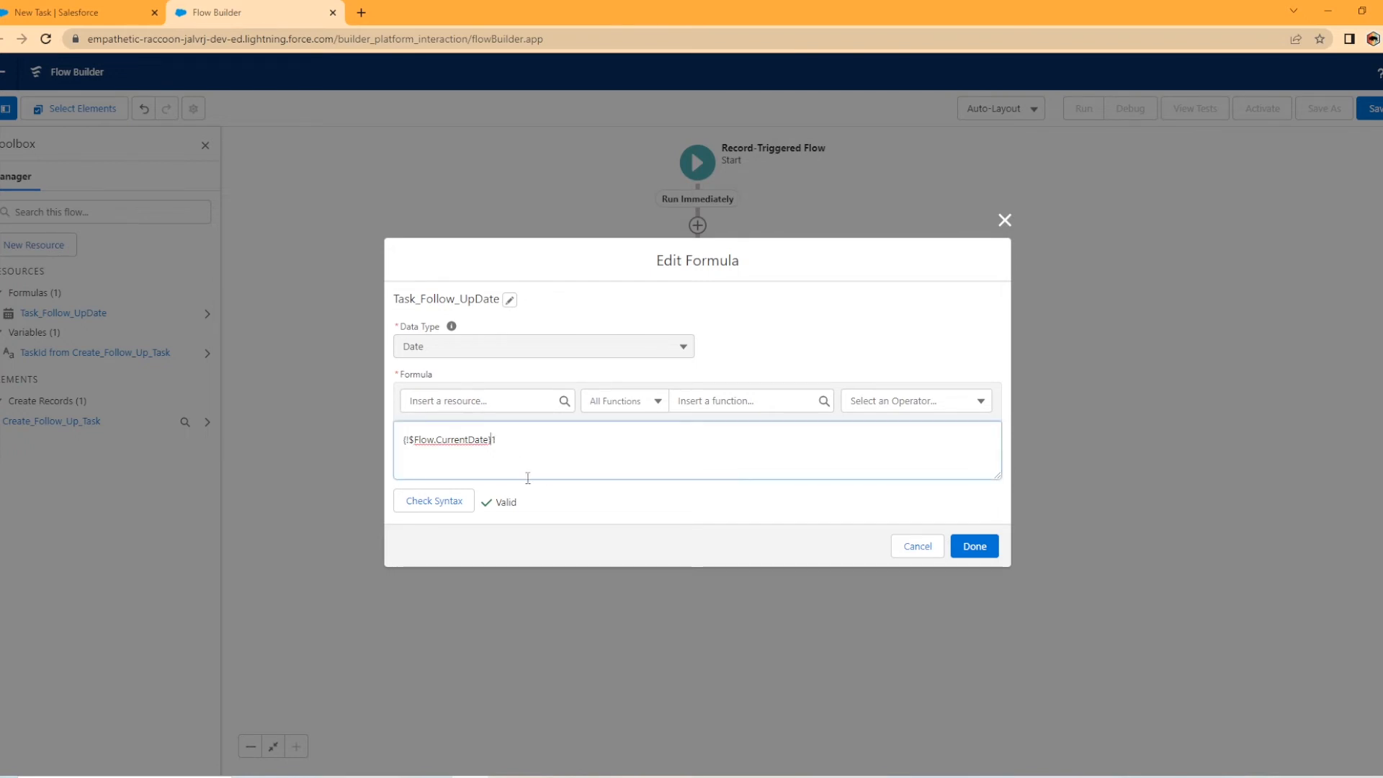
left_click(430, 507)
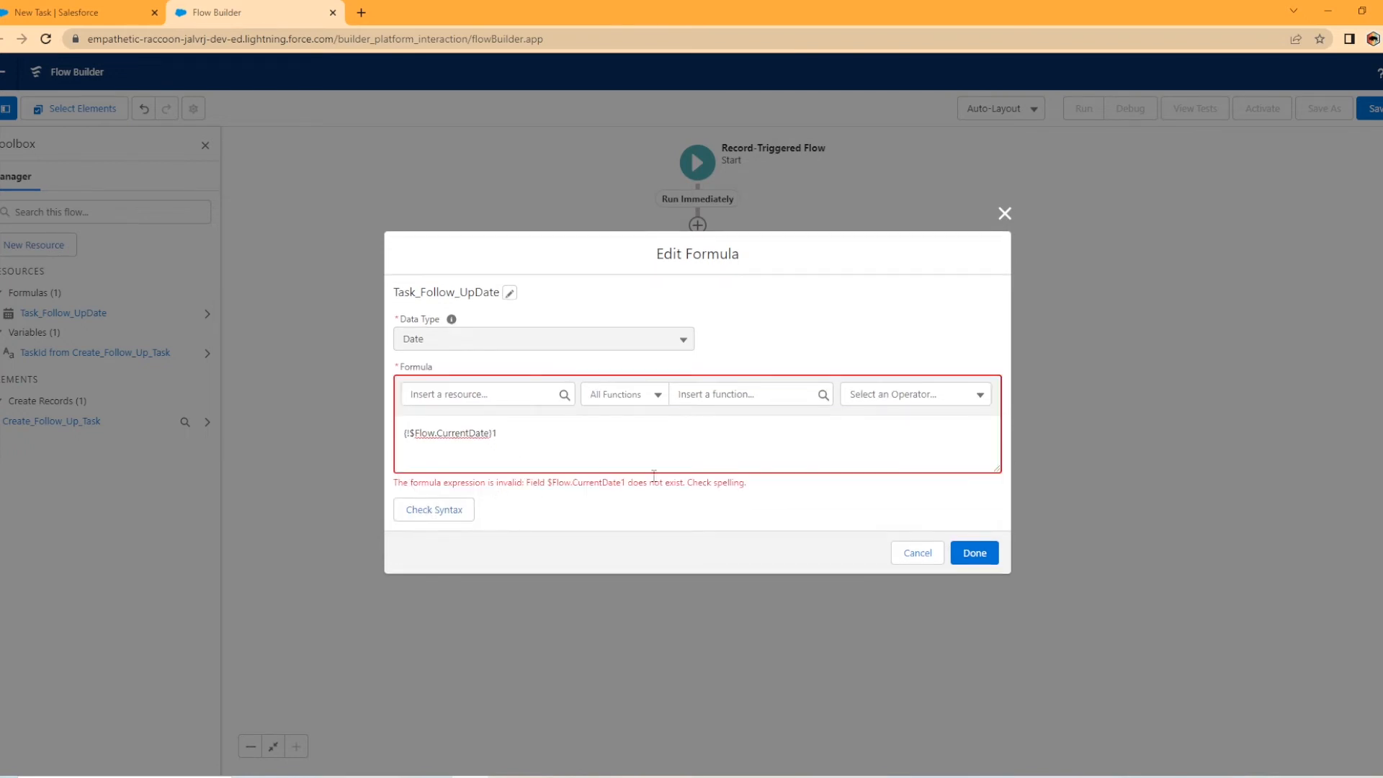
Restore the formula to {!$Flow.CurrentDate}+1, recheck its syntax and save the resource
left_click(498, 432)
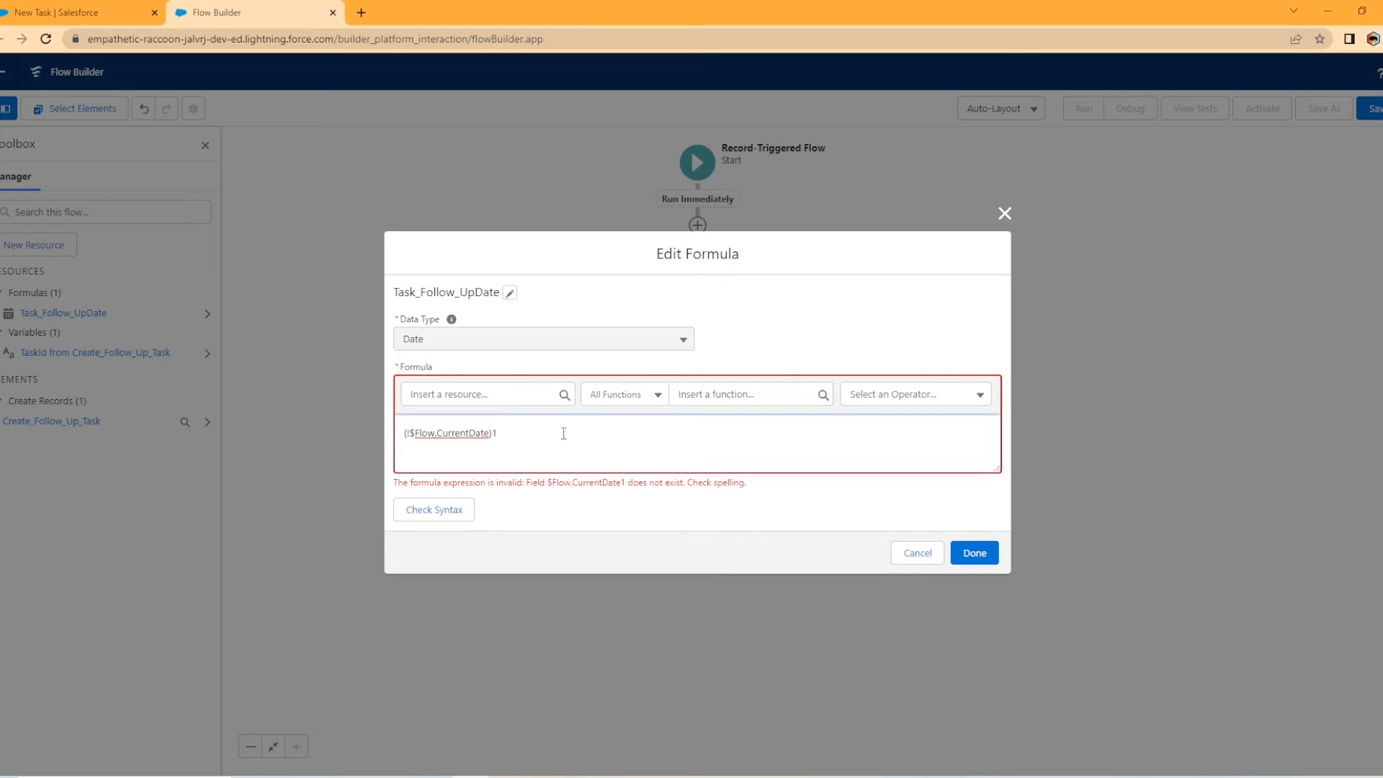
type("+")
left_click(436, 510)
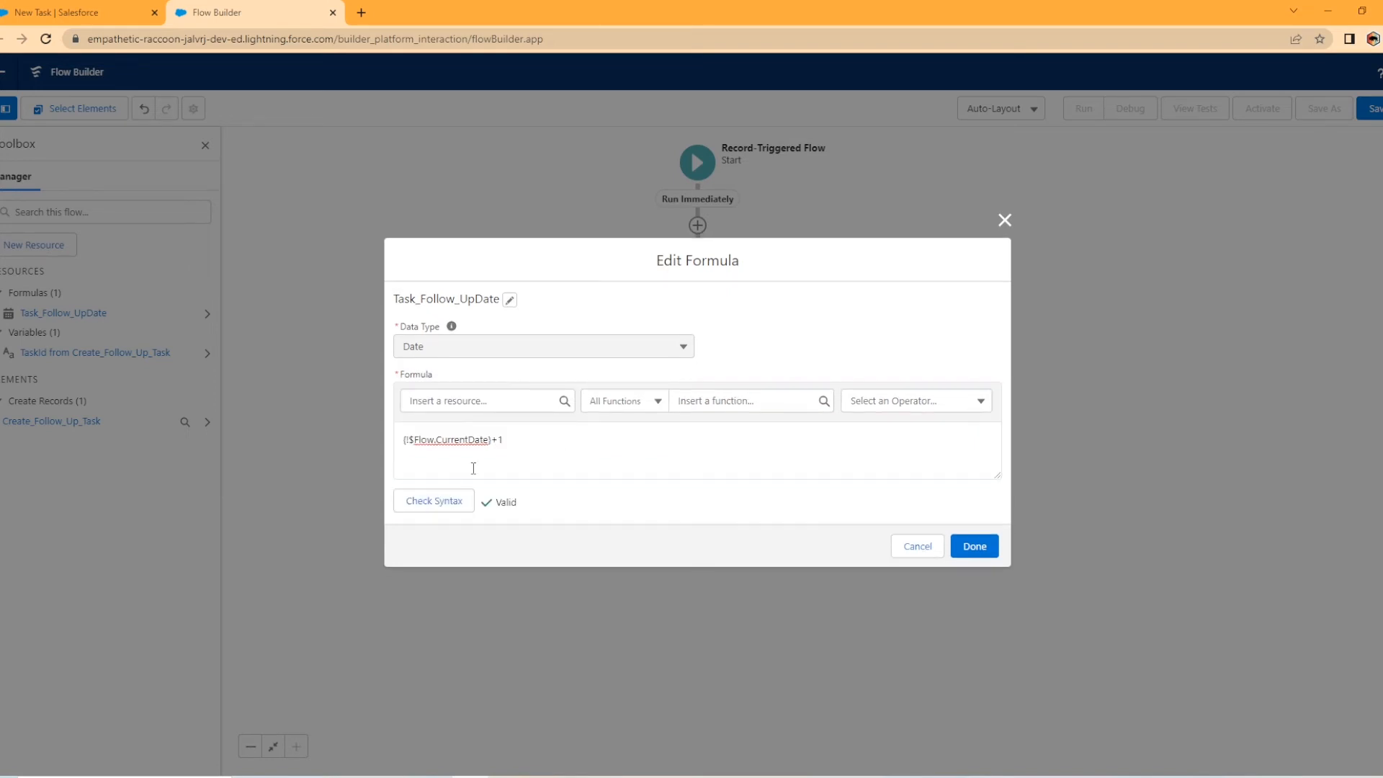
left_click(974, 546)
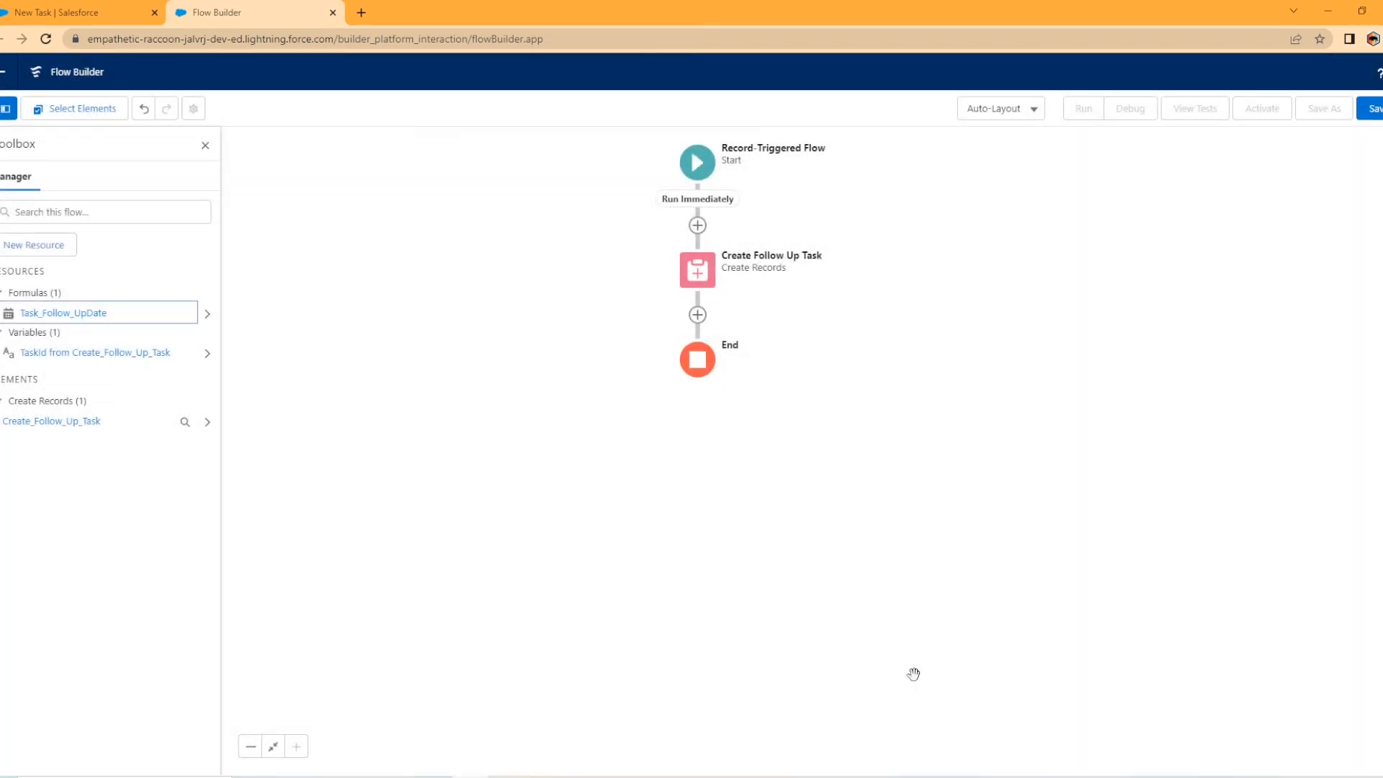
Reopen the Create Follow Up Task element for editing and add an empty field assignment row
left_click(705, 277)
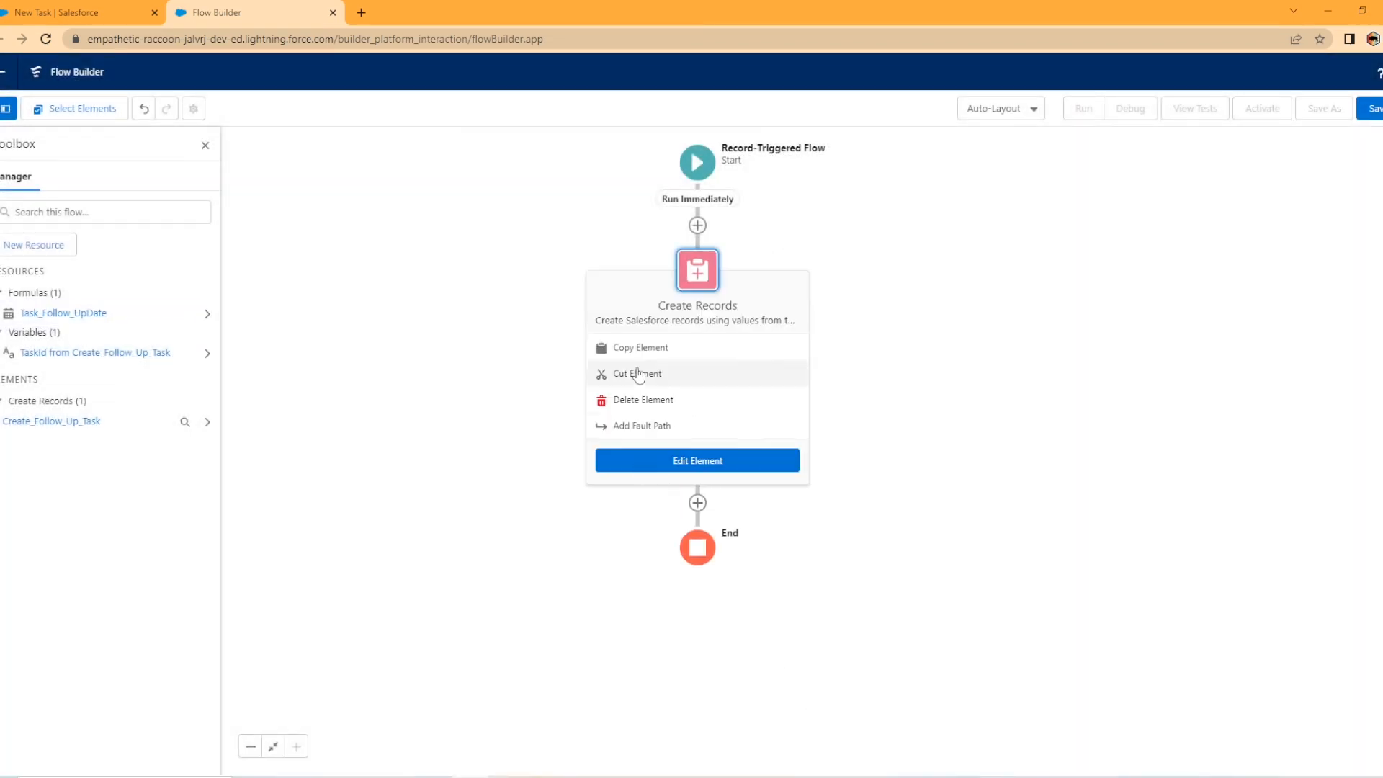
left_click(878, 318)
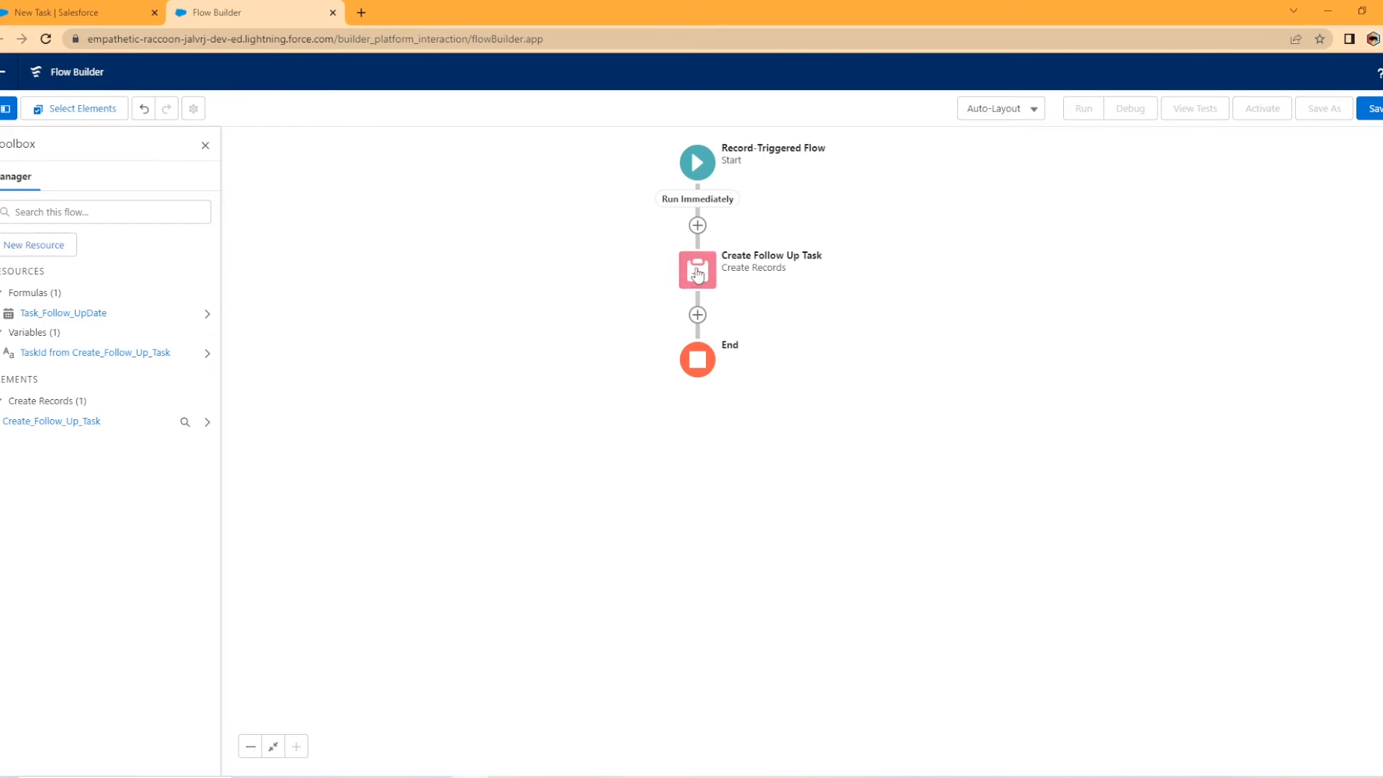
left_click(696, 276)
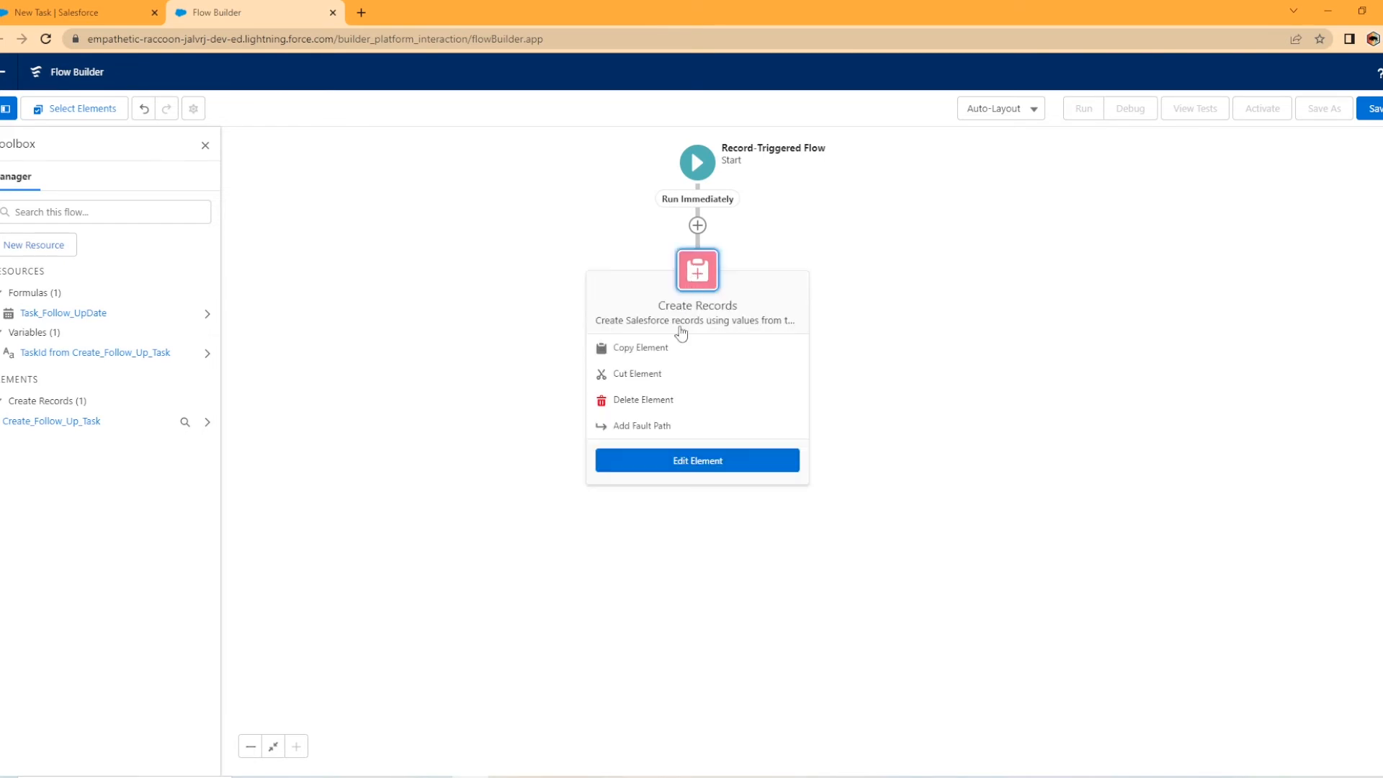
left_click(702, 464)
scroll(701, 634, "down", 2)
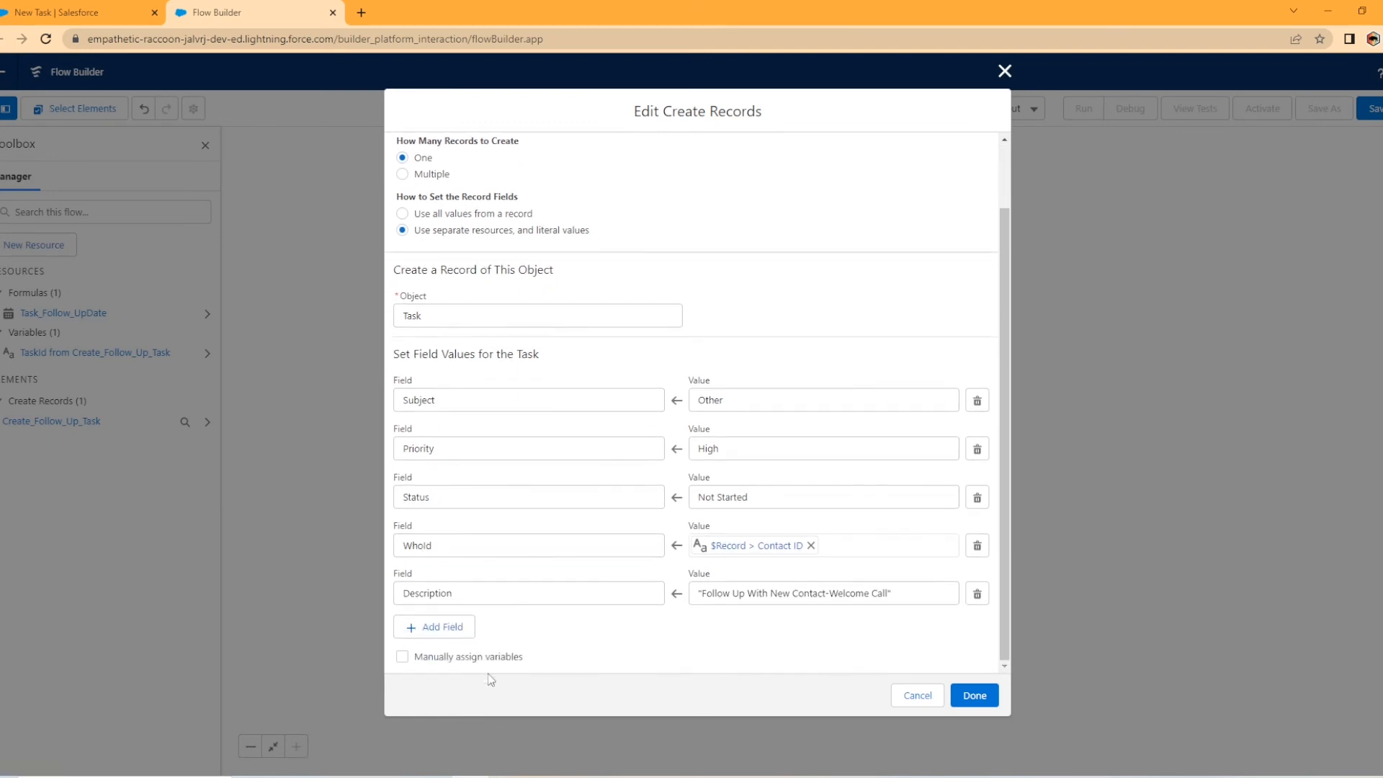
left_click(462, 631)
scroll(534, 574, "down", 1)
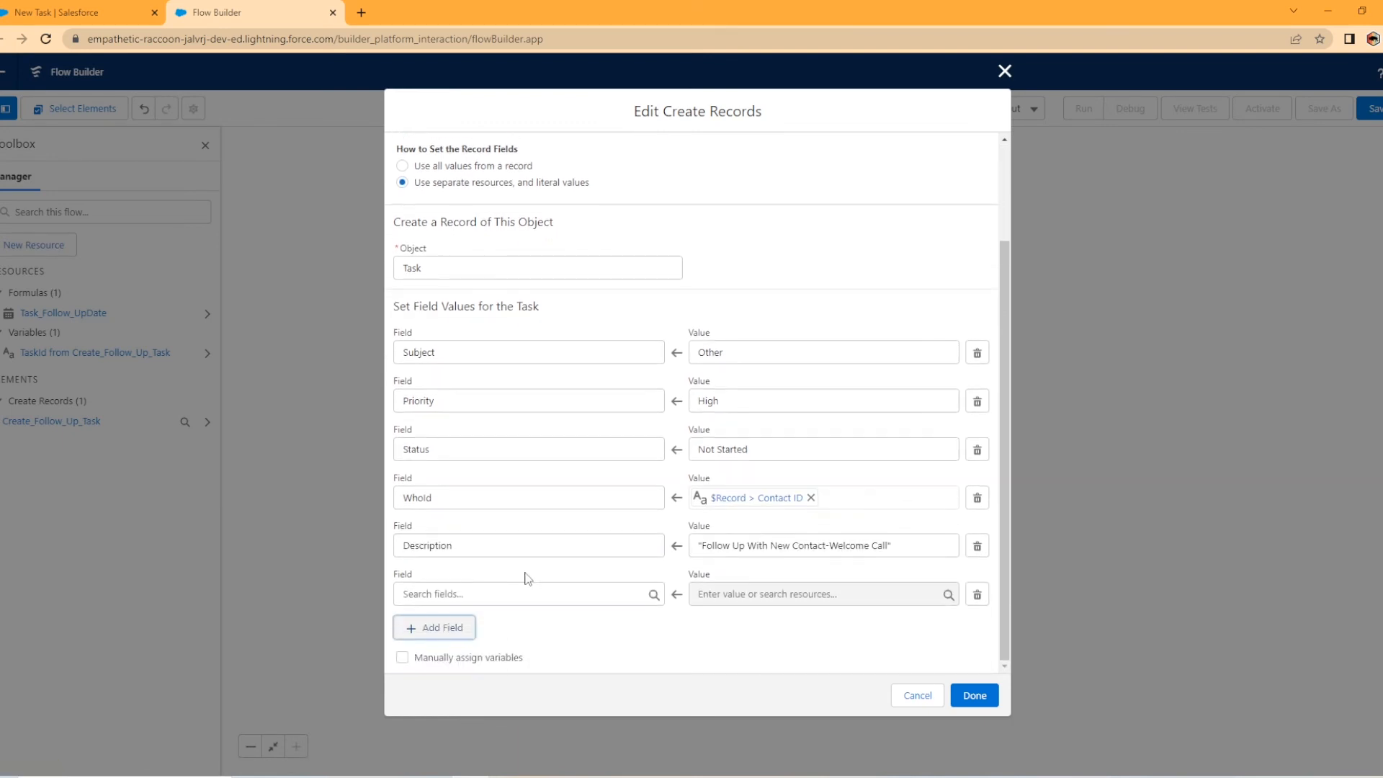
Assign the Task_Follow_UpDate formula to the task's ActivityDate field, comparing against the fields of the new task form
left_click(62, 6)
left_click(277, 10)
left_click(481, 598)
type("due")
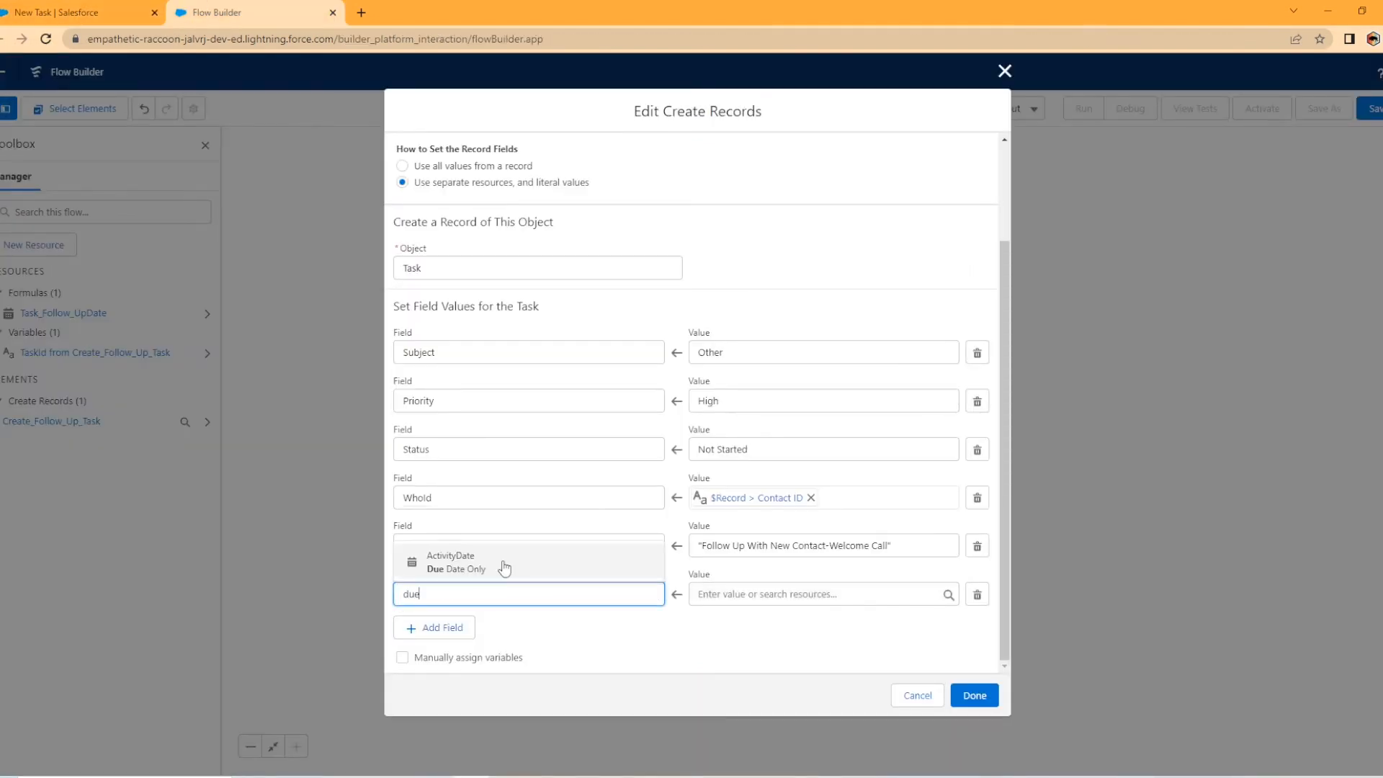
left_click(504, 566)
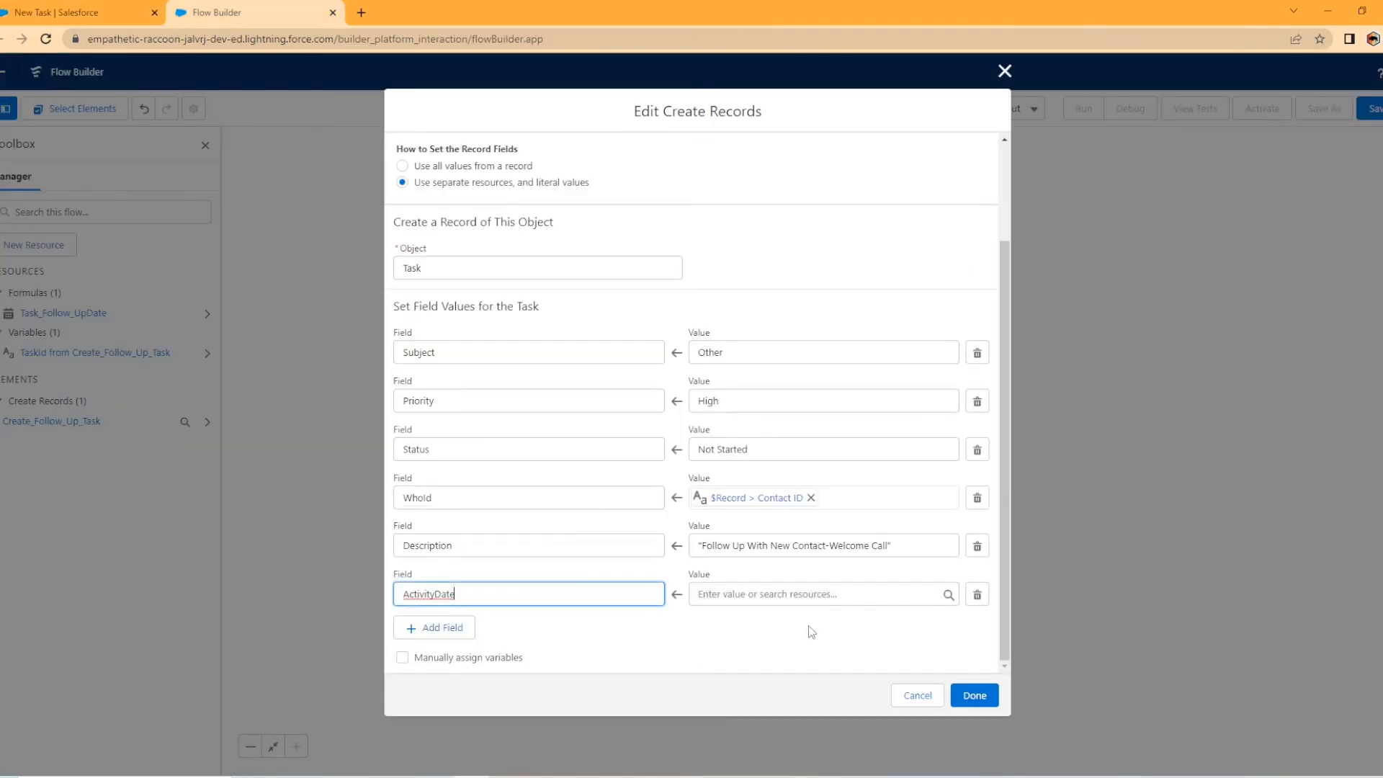
left_click(740, 594)
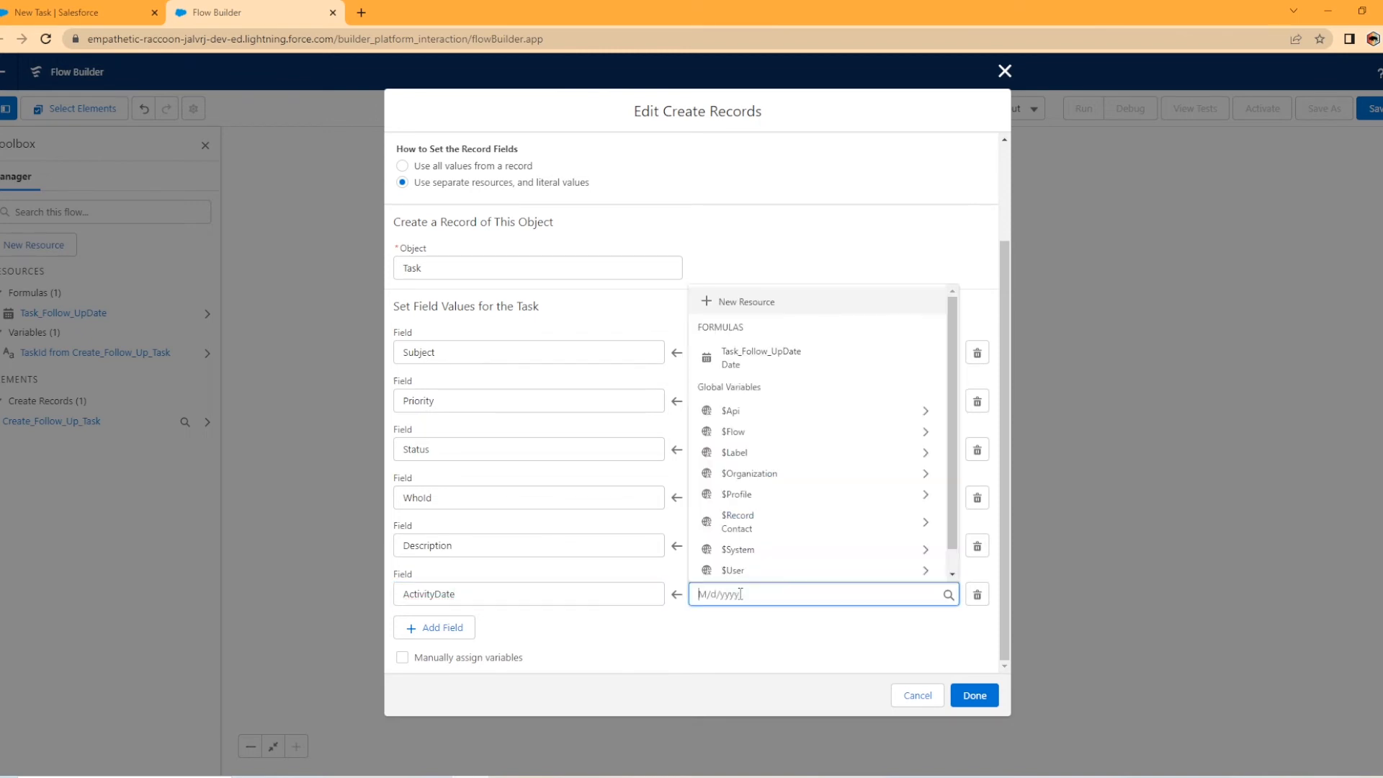
left_click(768, 360)
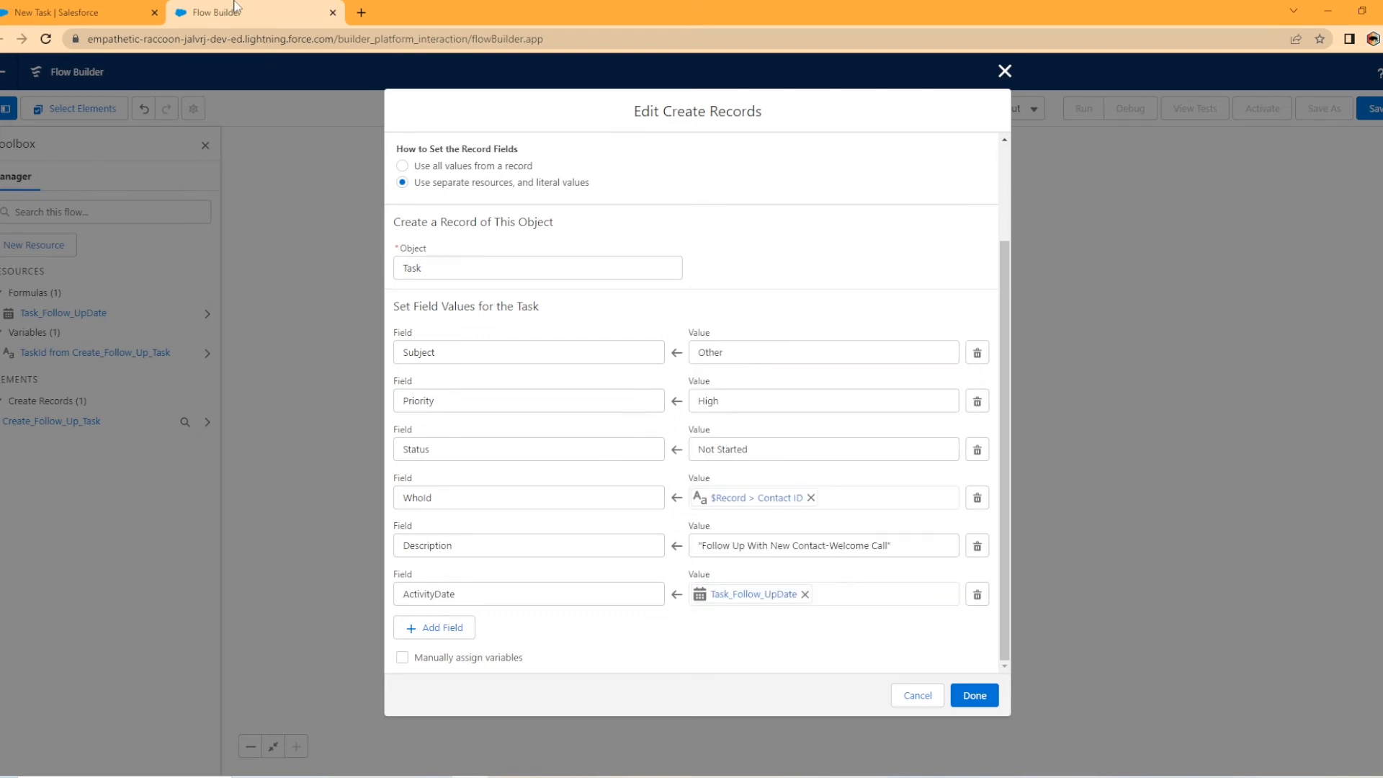
left_click(104, 8)
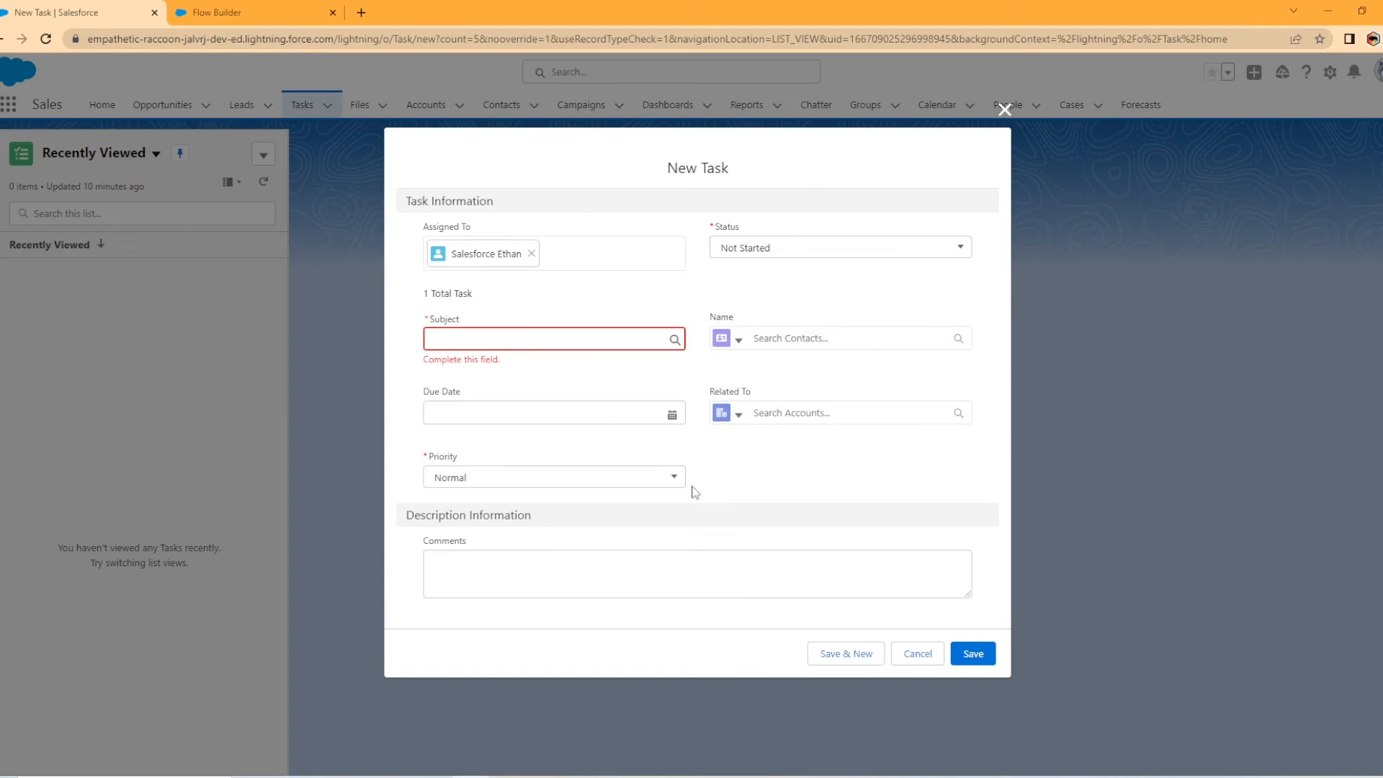
Confirm the task element's field values and save the flow with the label Create Follow Up Task
left_click(253, 7)
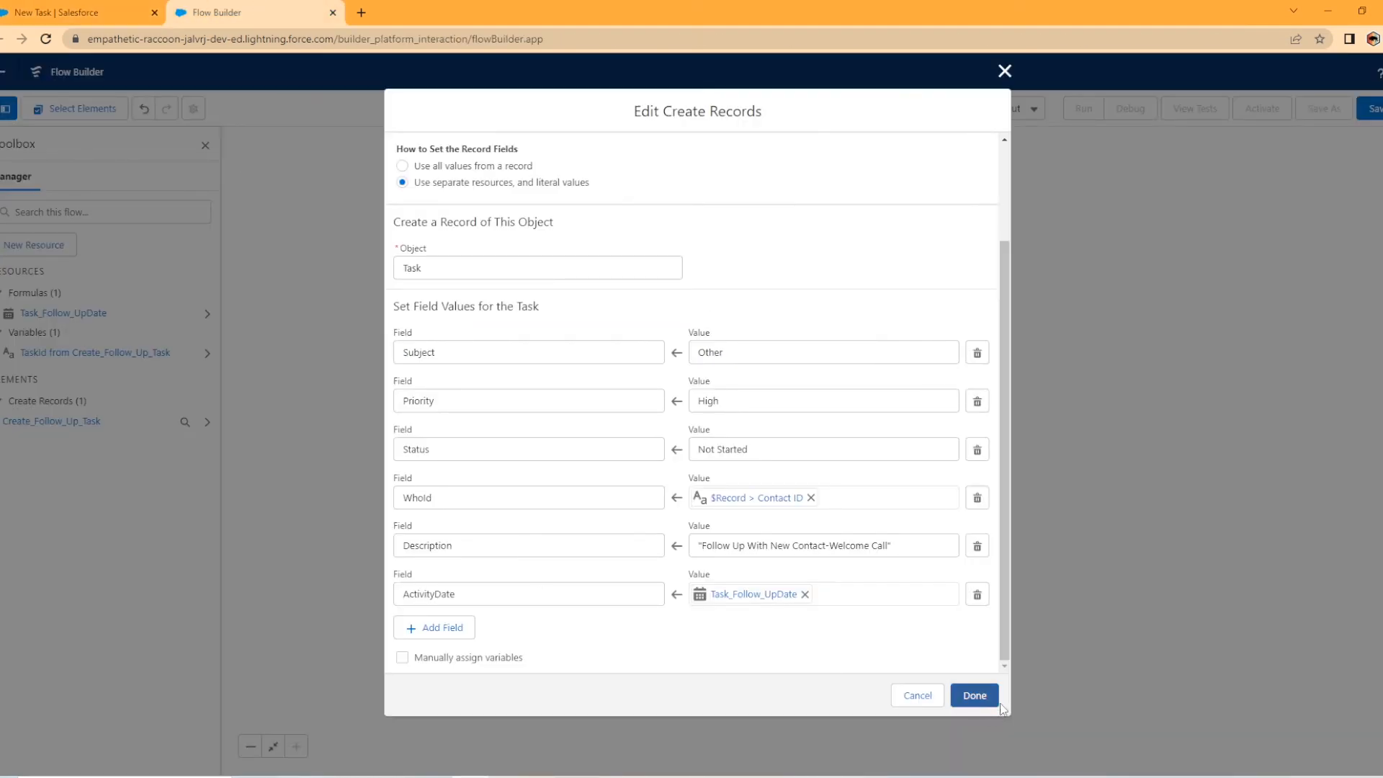
left_click(977, 696)
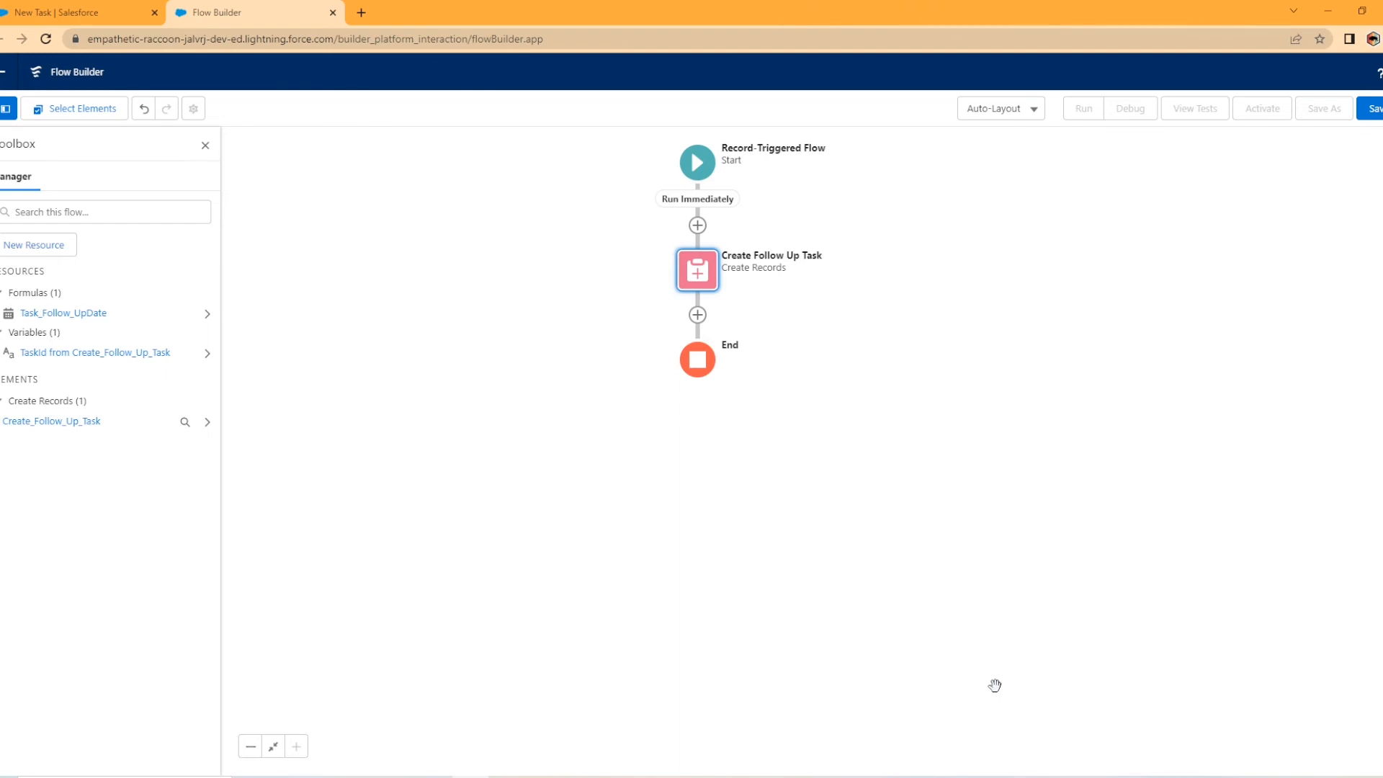
left_click(1376, 109)
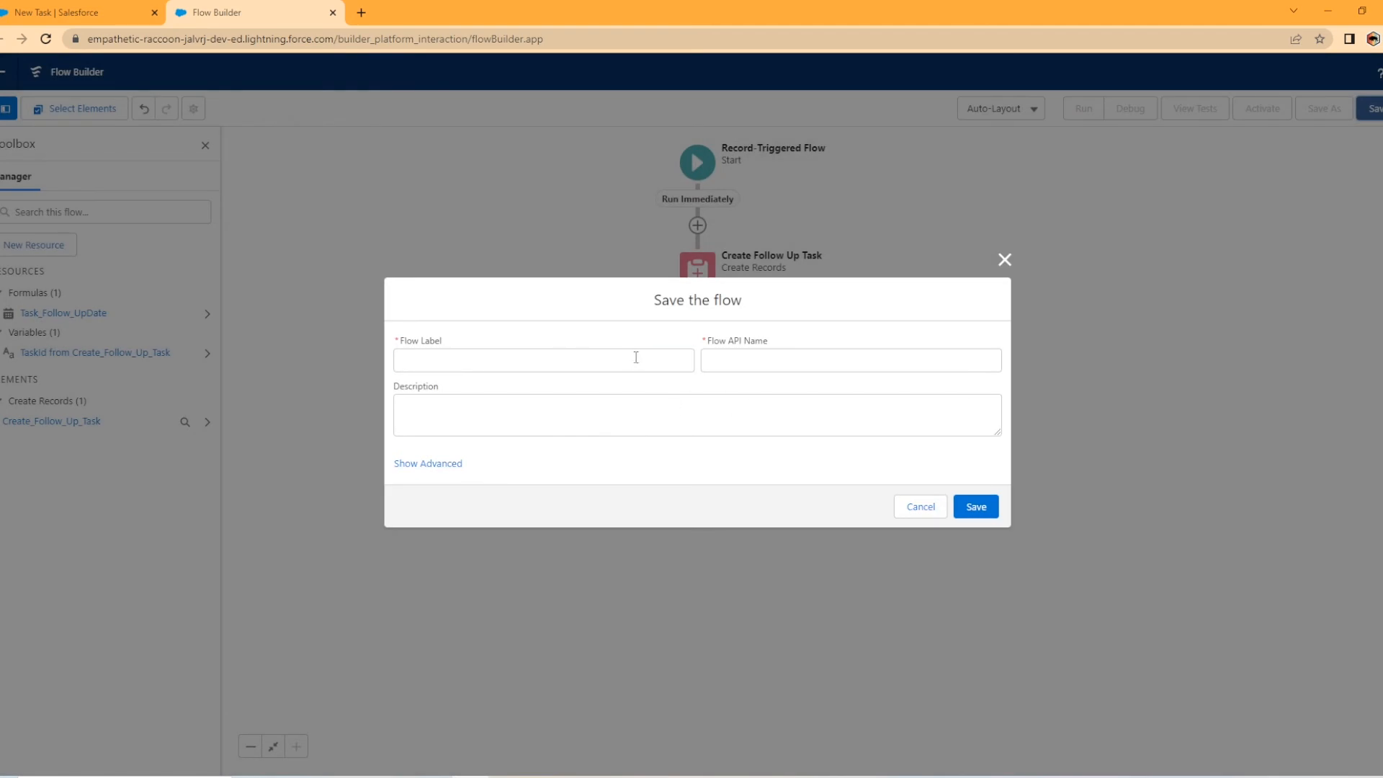
left_click(611, 364)
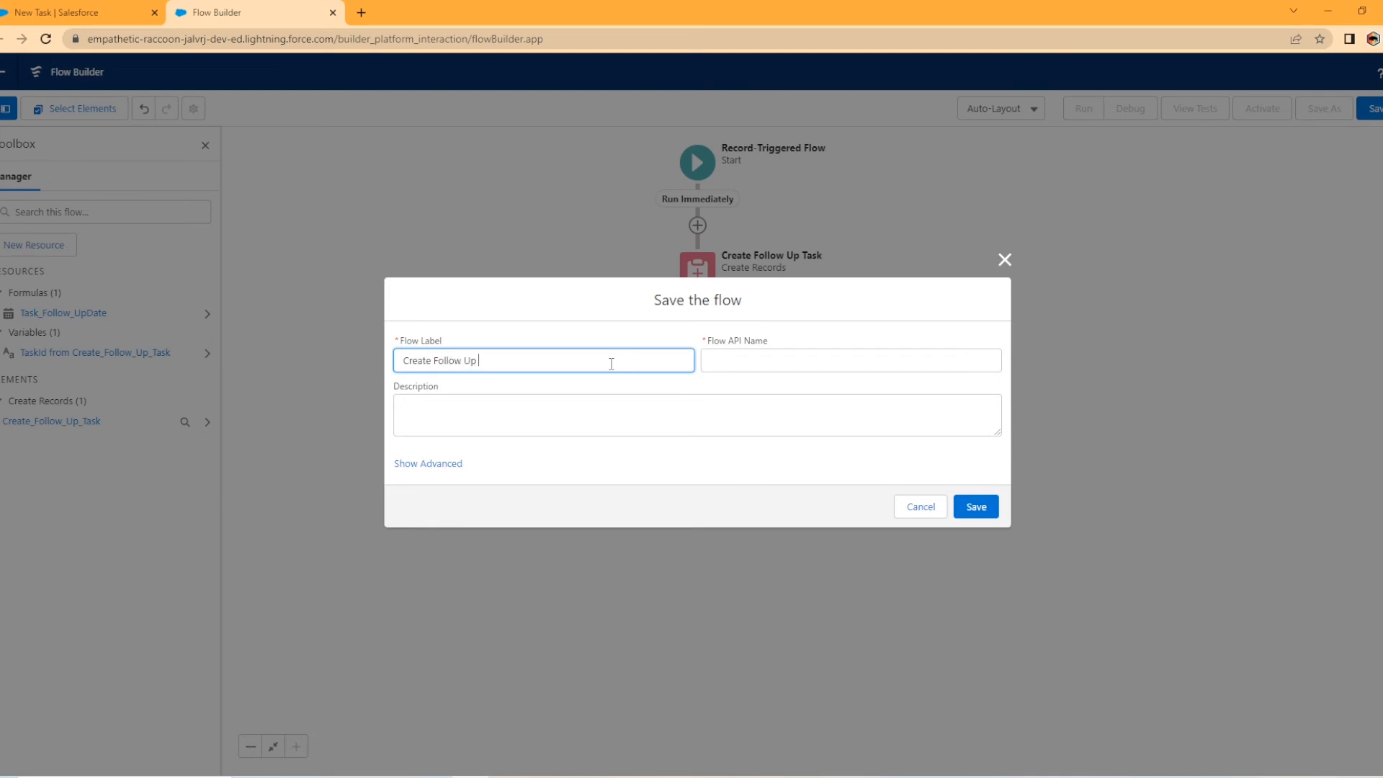
type("k")
key("Tab")
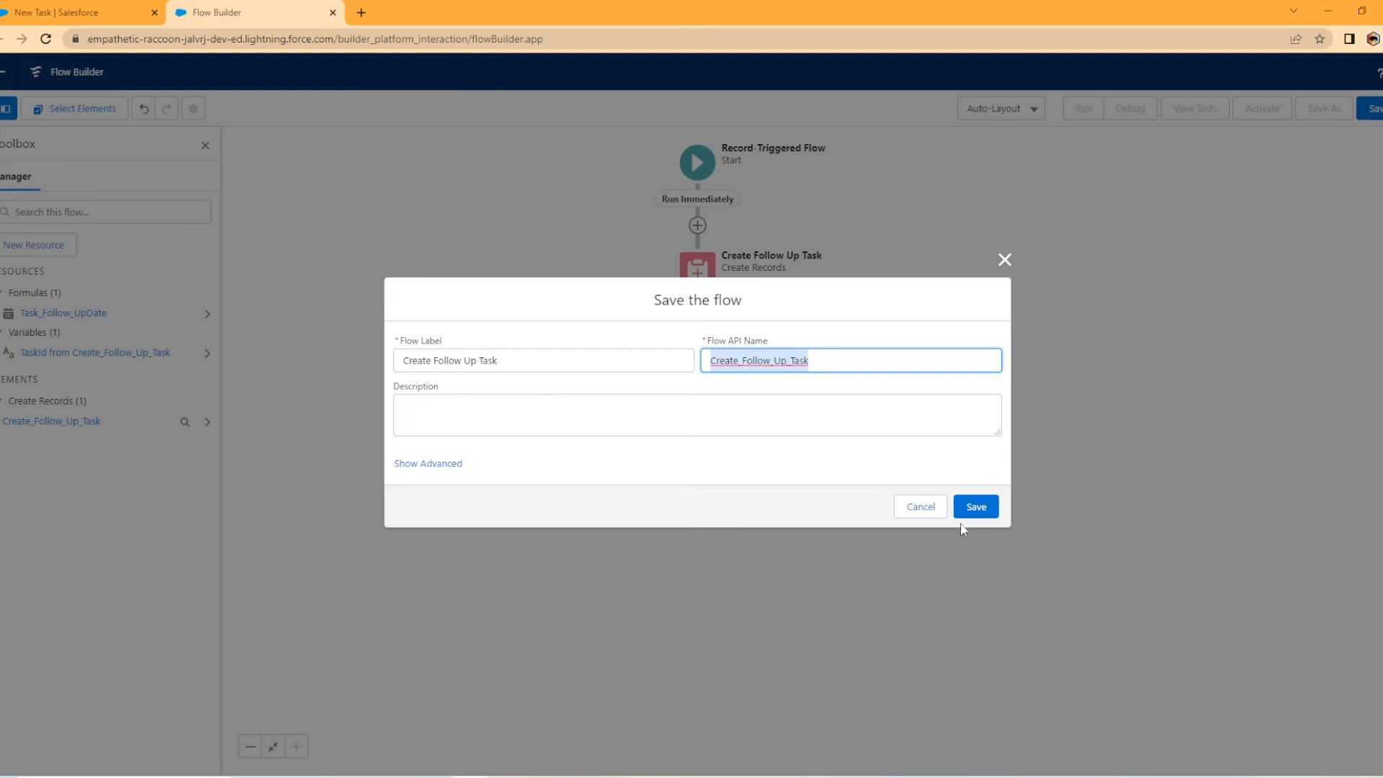
left_click(976, 507)
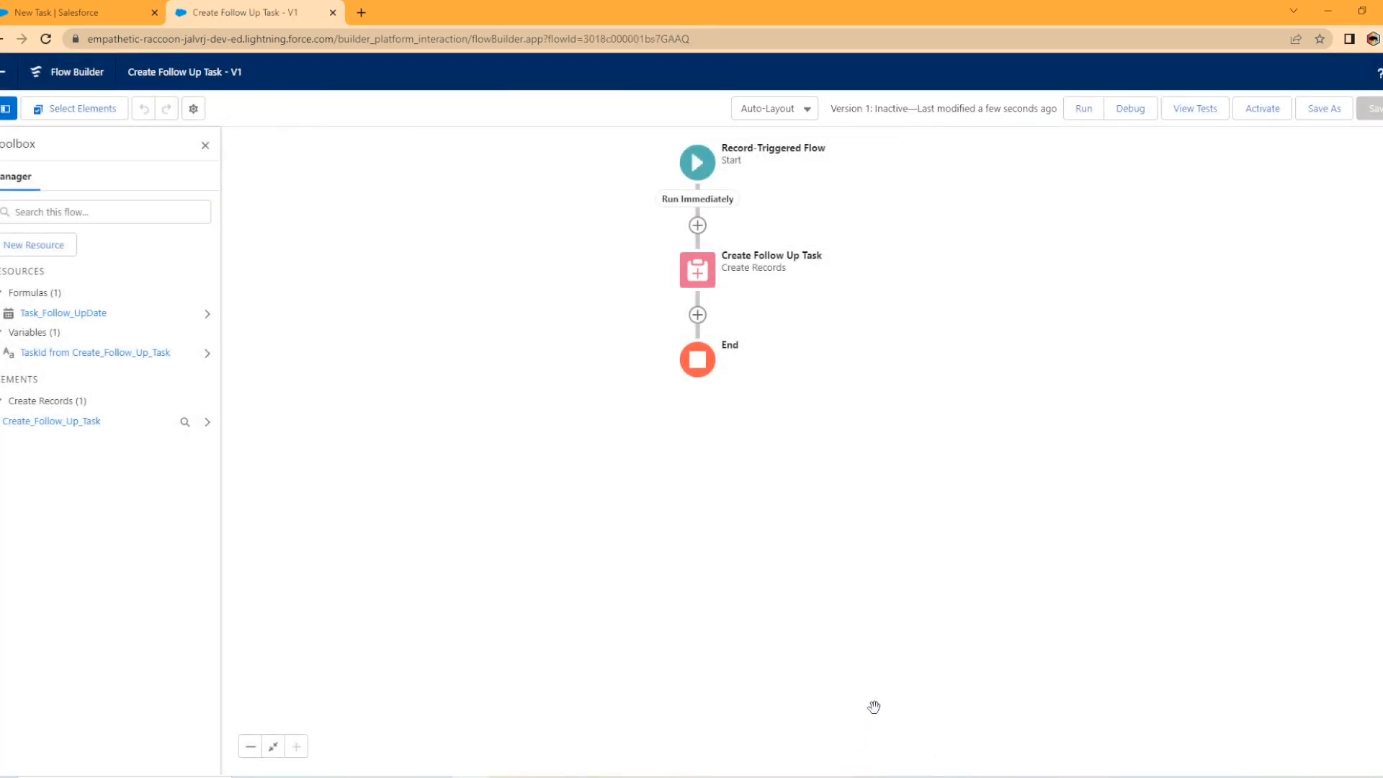
Debug the flow on the Run Immediately path, using the first suggested Express Logistics and Transport contact as the triggering record
left_click(1135, 114)
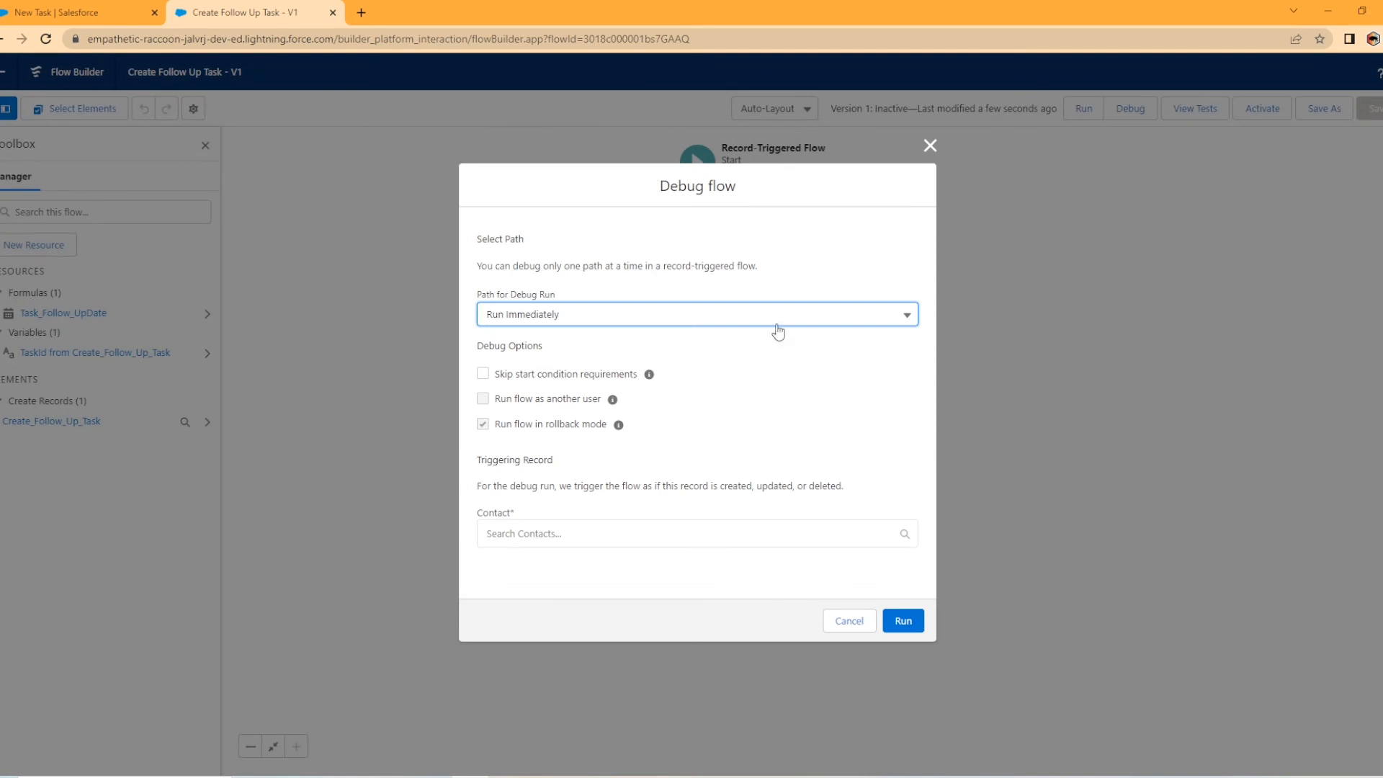
left_click(624, 310)
left_click(642, 296)
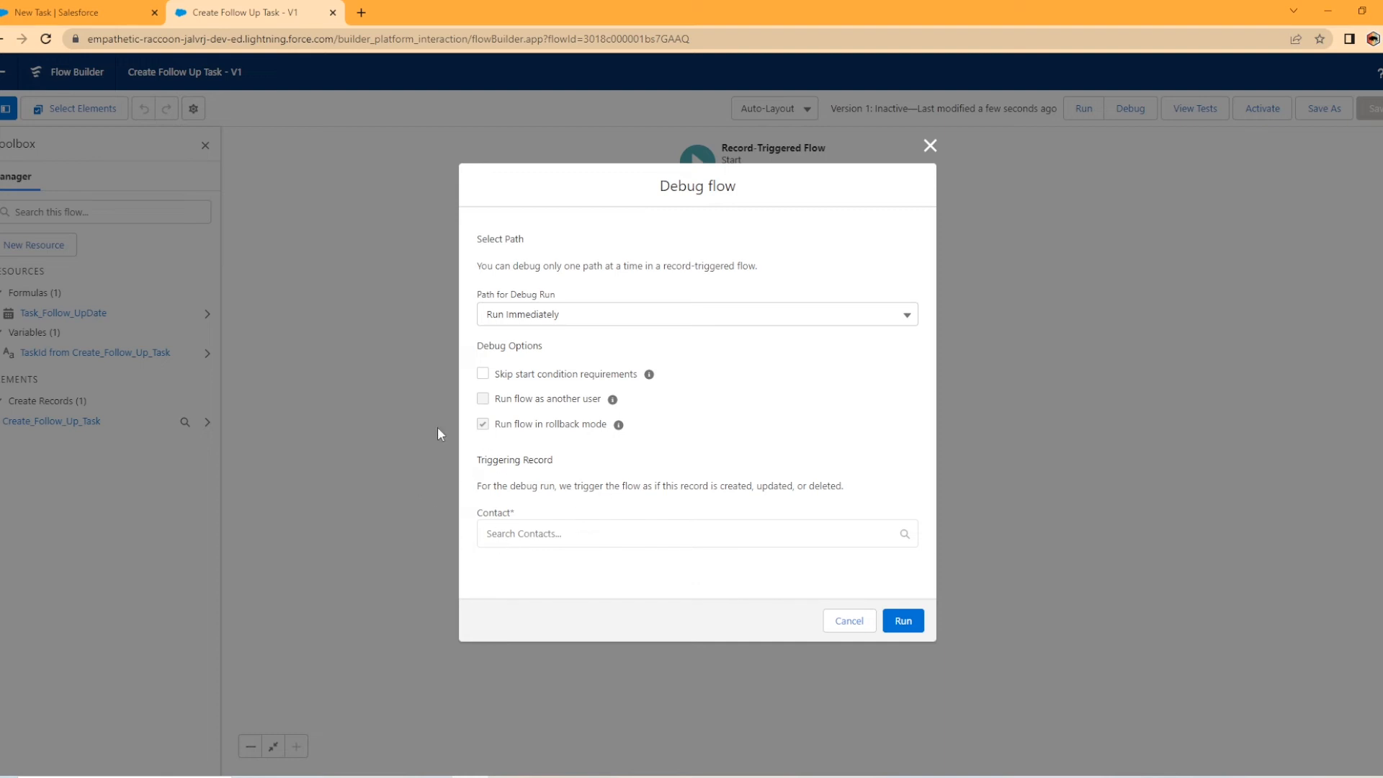
left_click(543, 533)
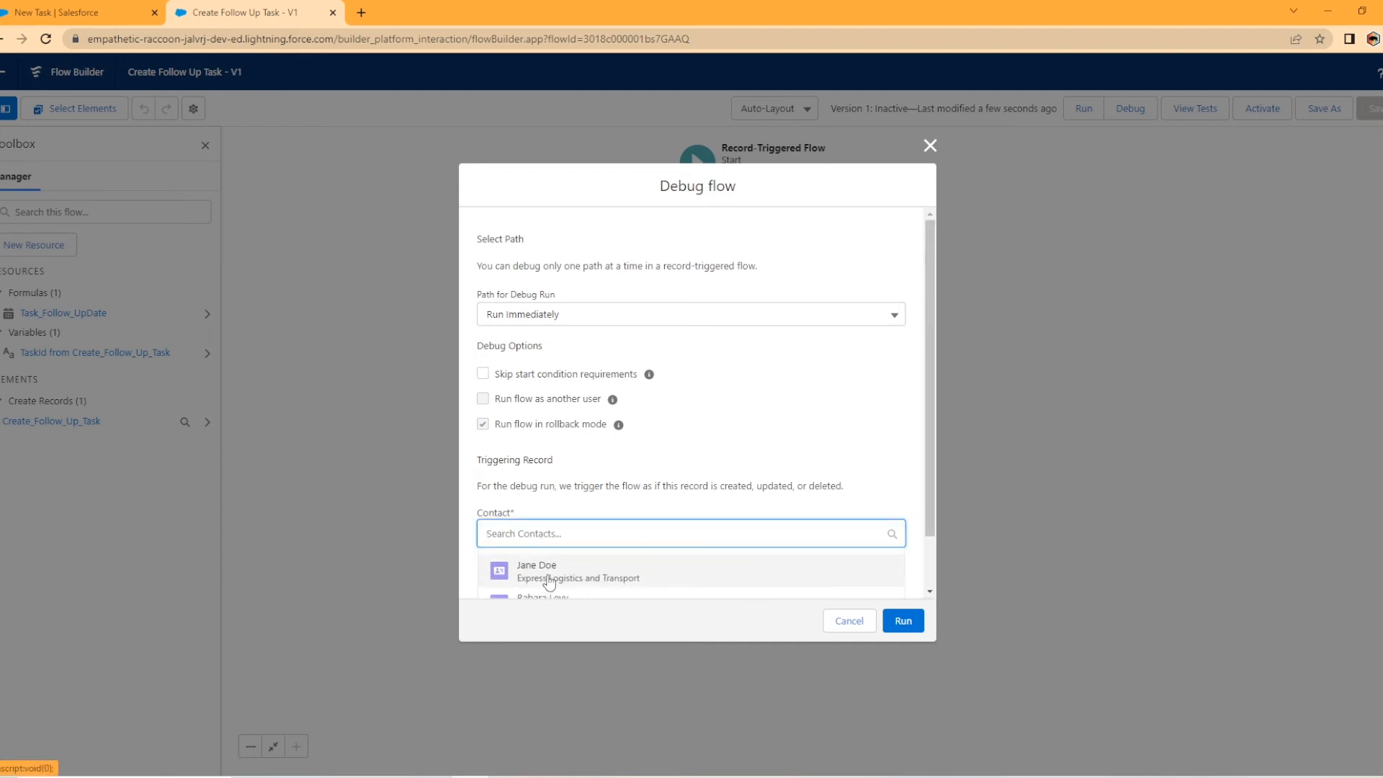
left_click(547, 572)
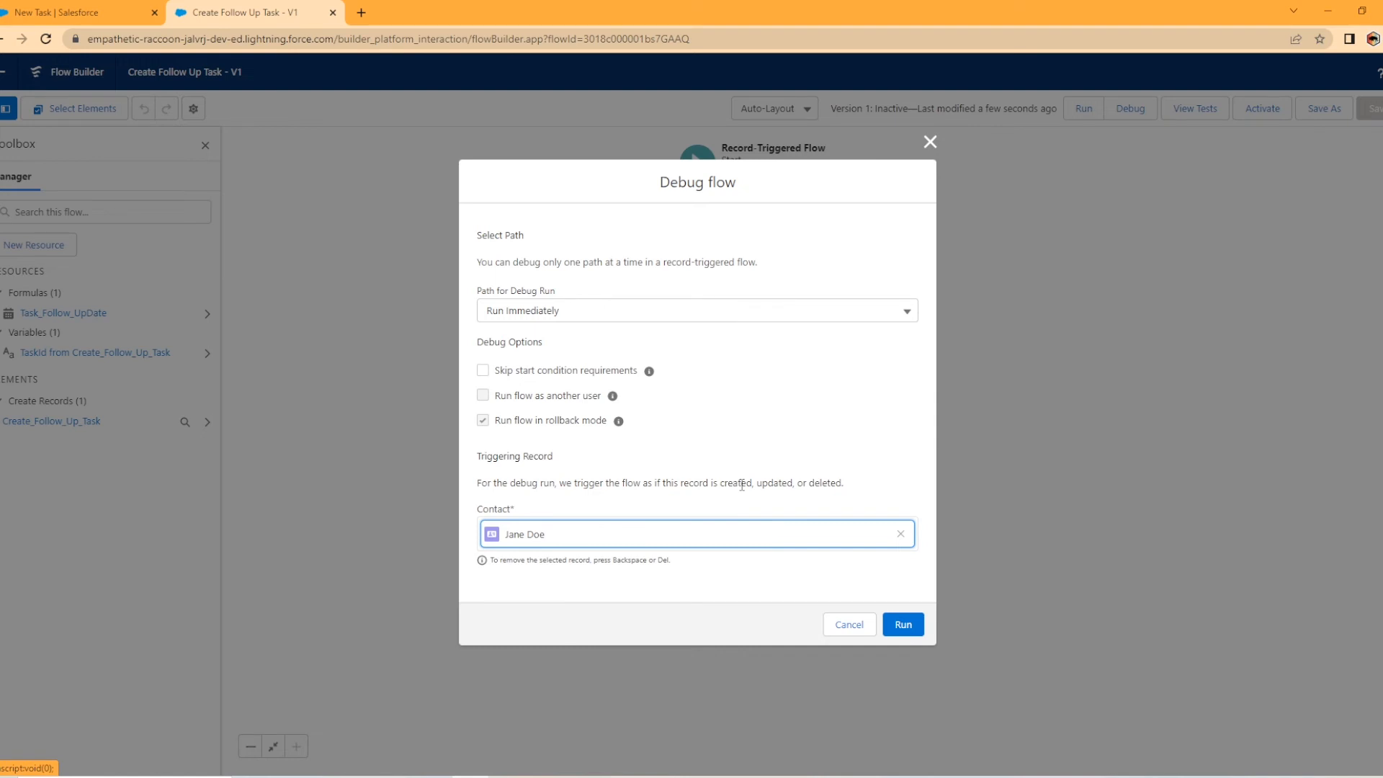
left_click(903, 624)
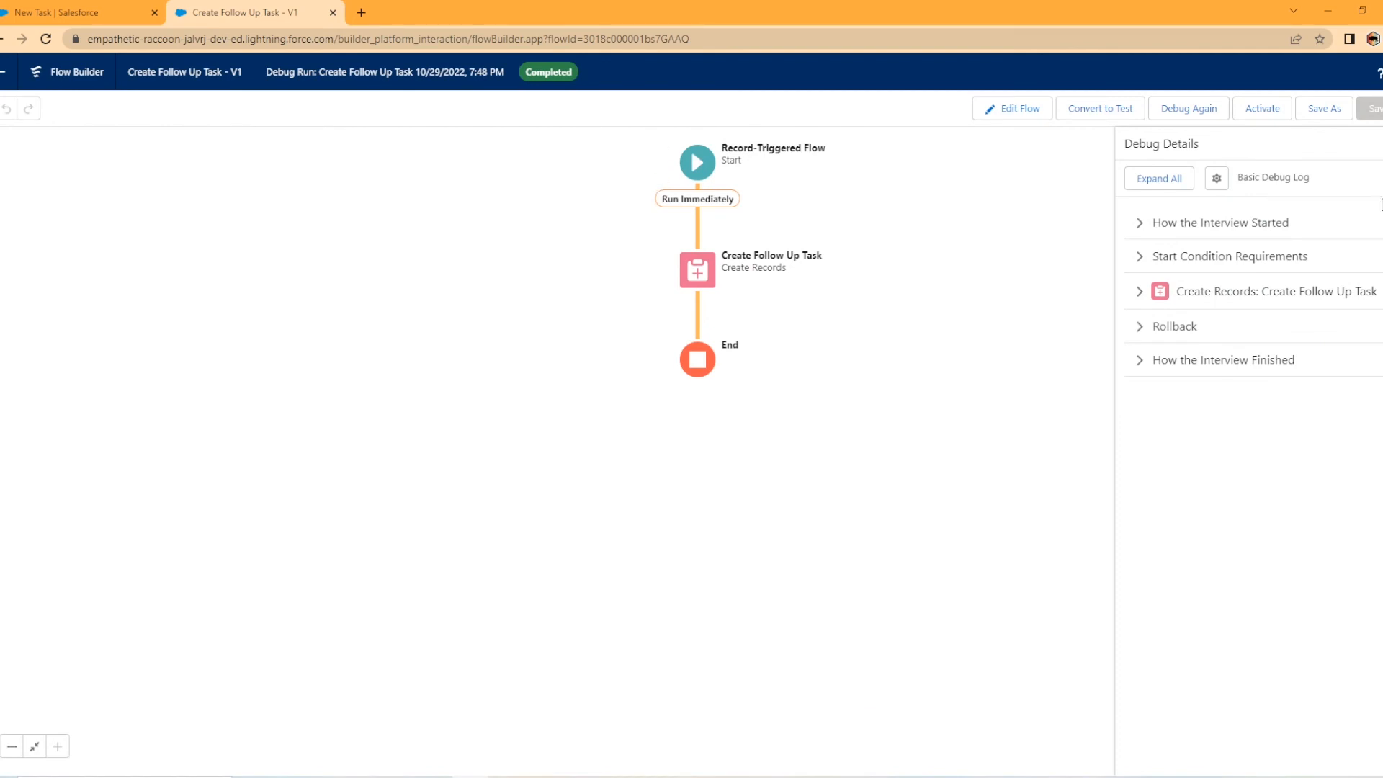
Expand all debug details to review the run, and activate the flow
left_click(1159, 182)
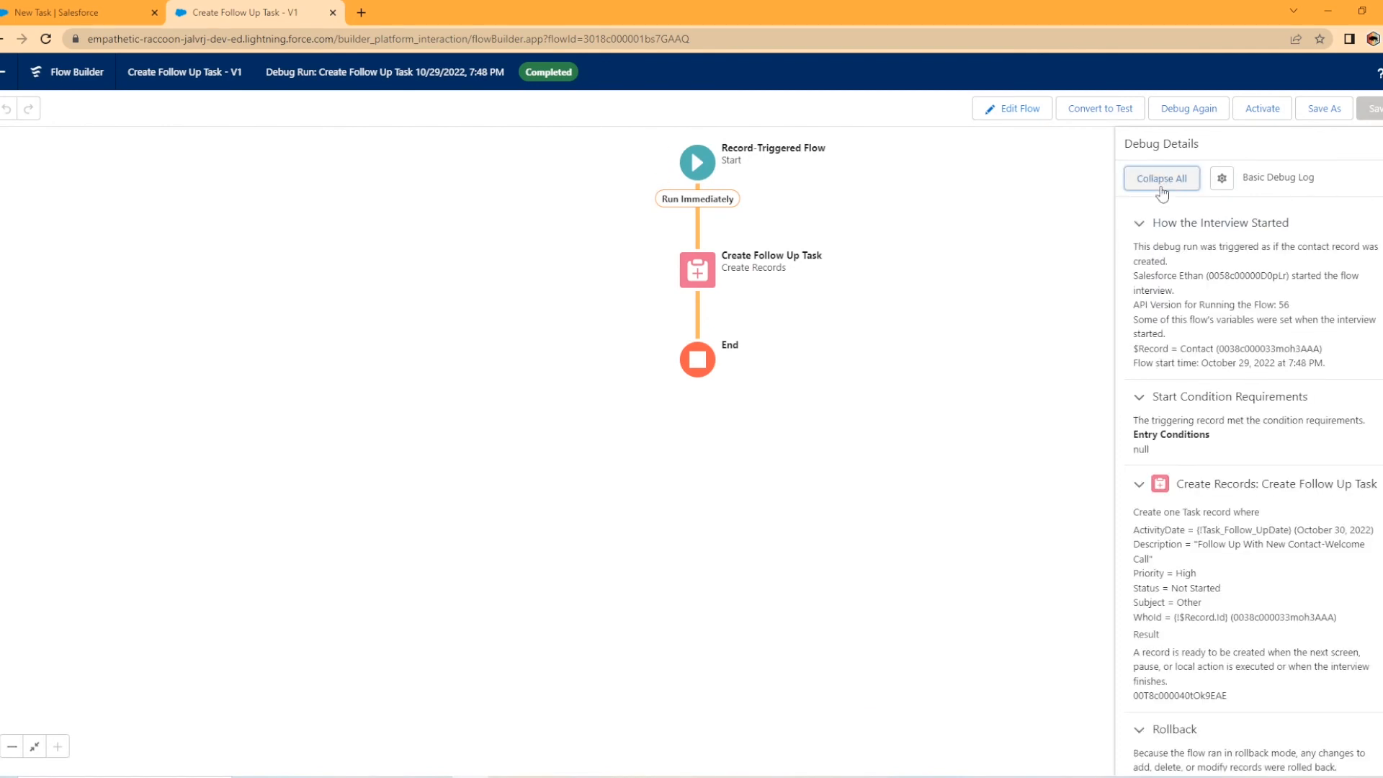
scroll(1231, 360, "down", 2)
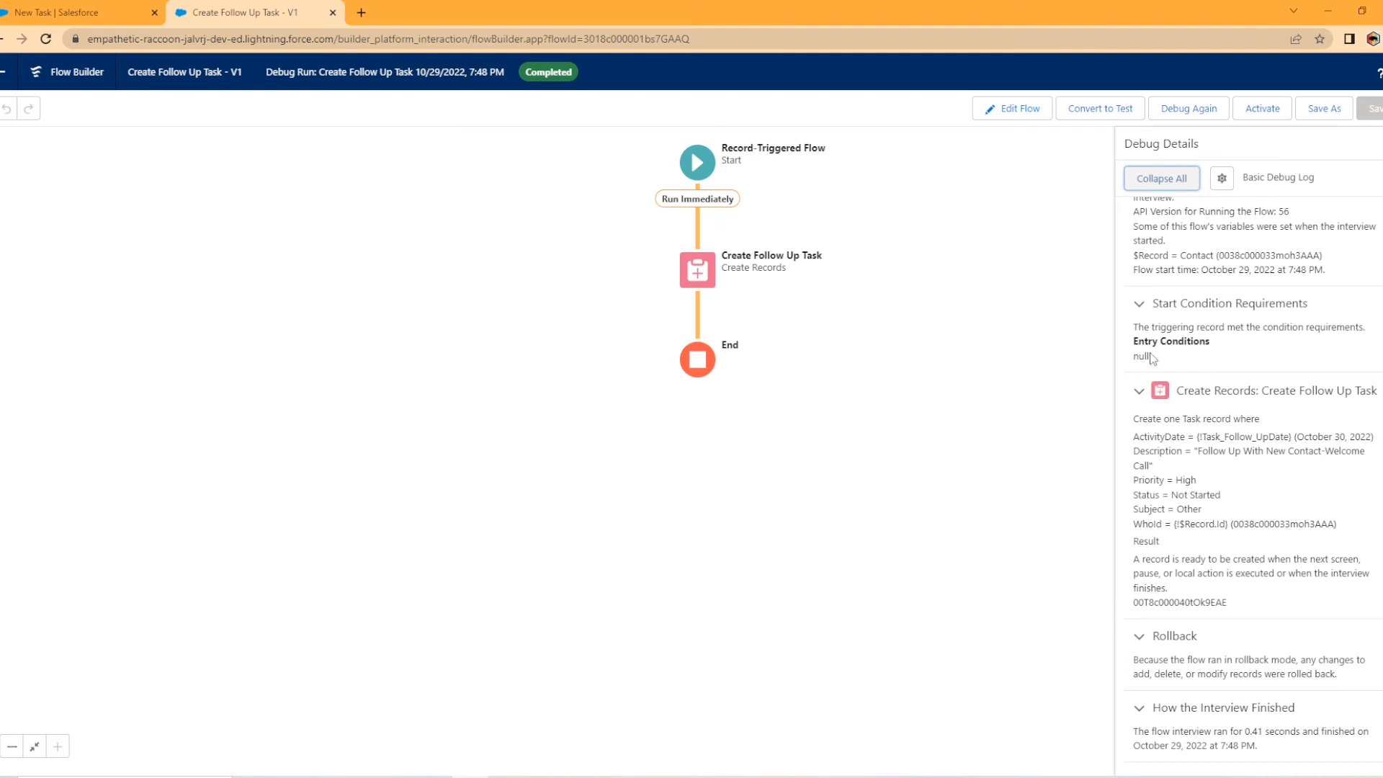
left_click(1264, 110)
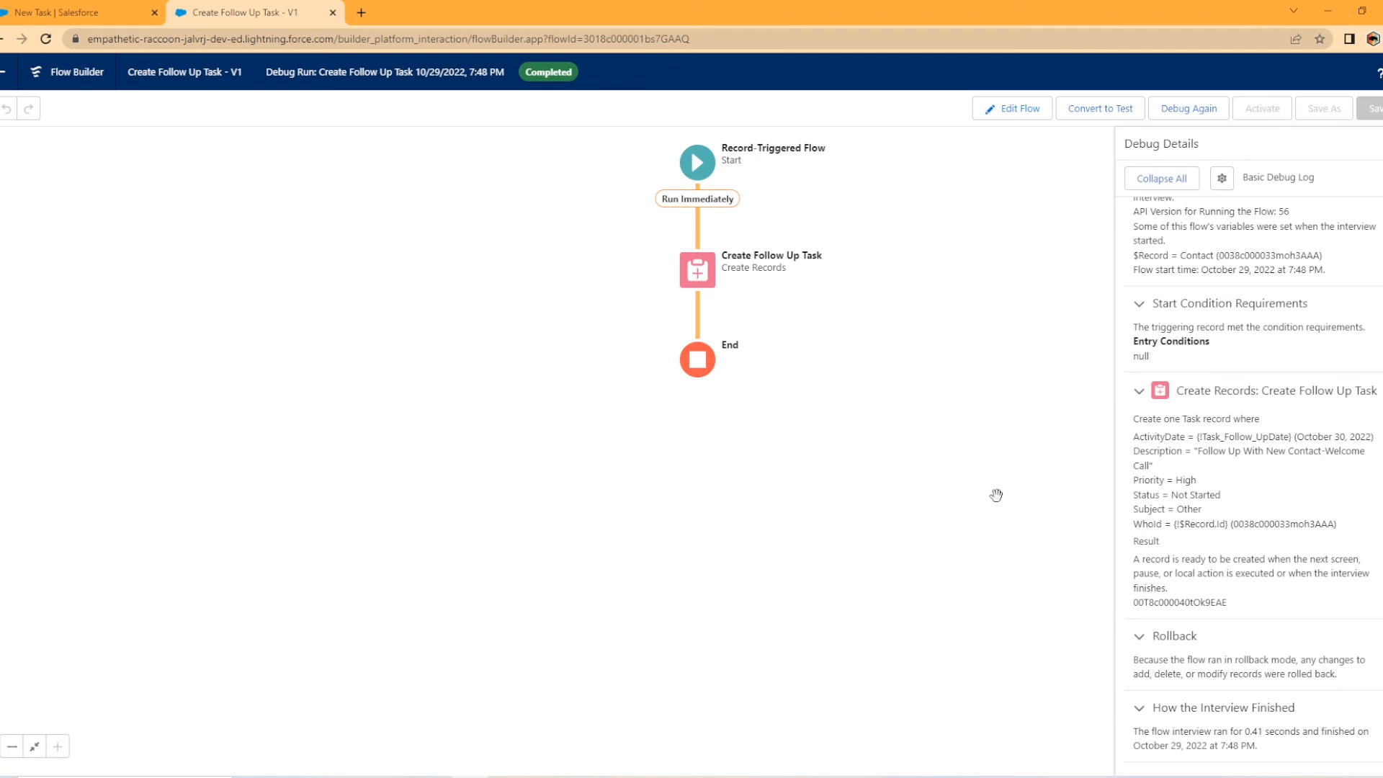
Discard the open new task form in the Sales app and start a new contact
left_click(94, 12)
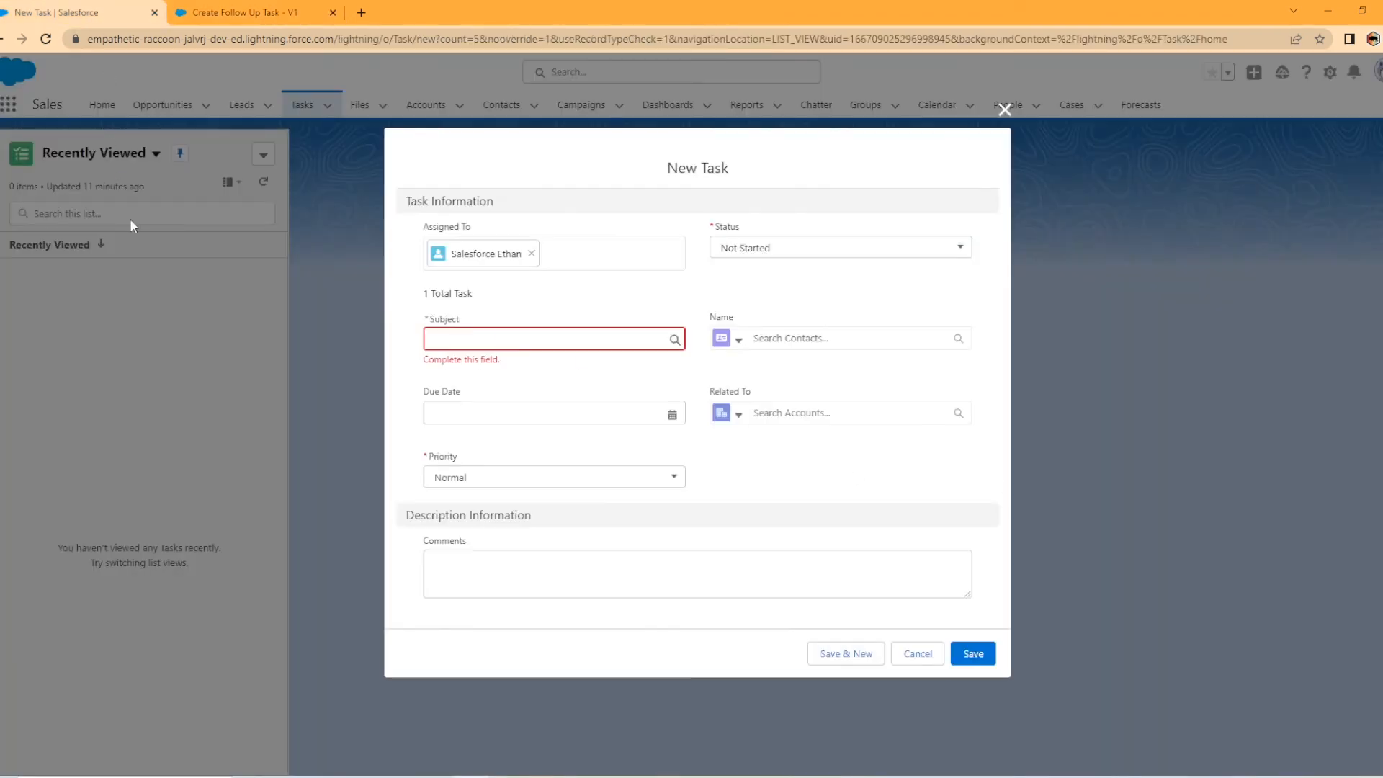
left_click(917, 653)
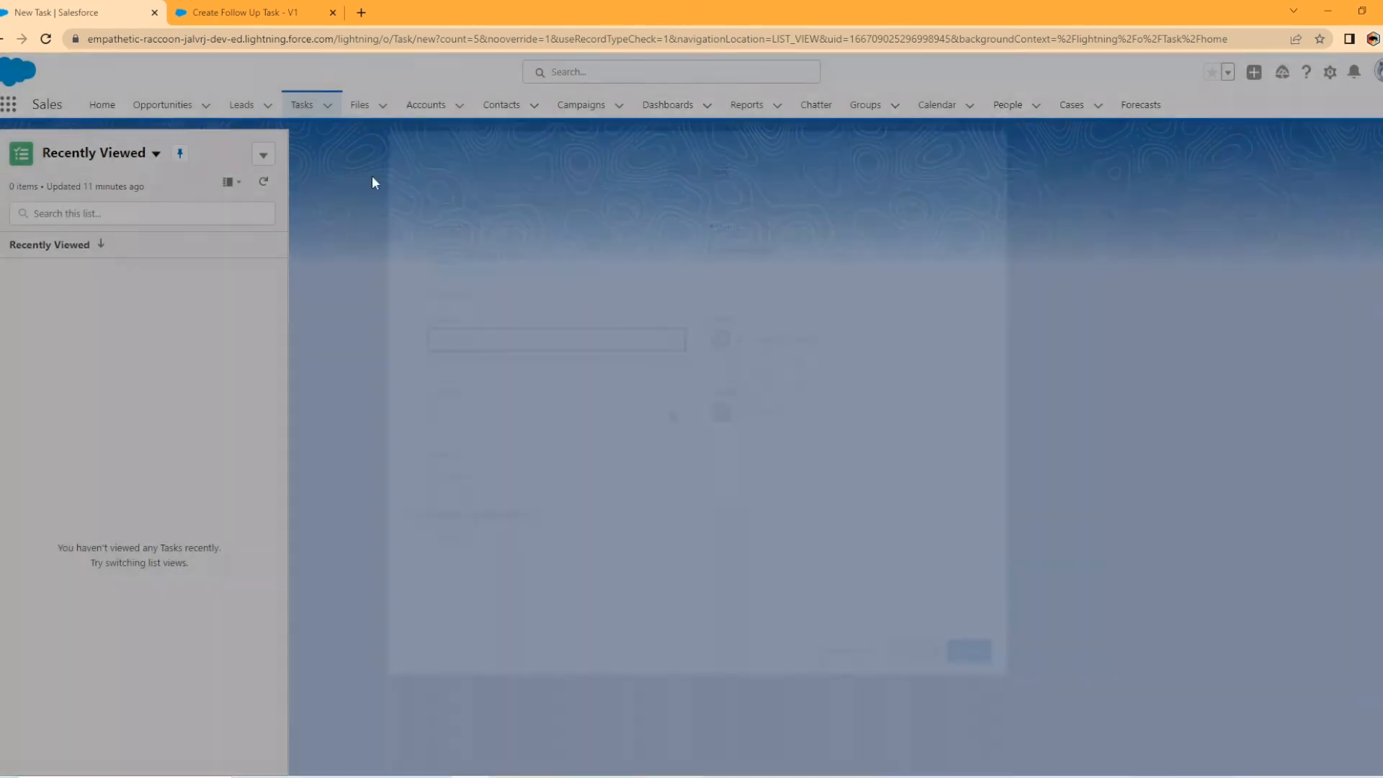
left_click(501, 105)
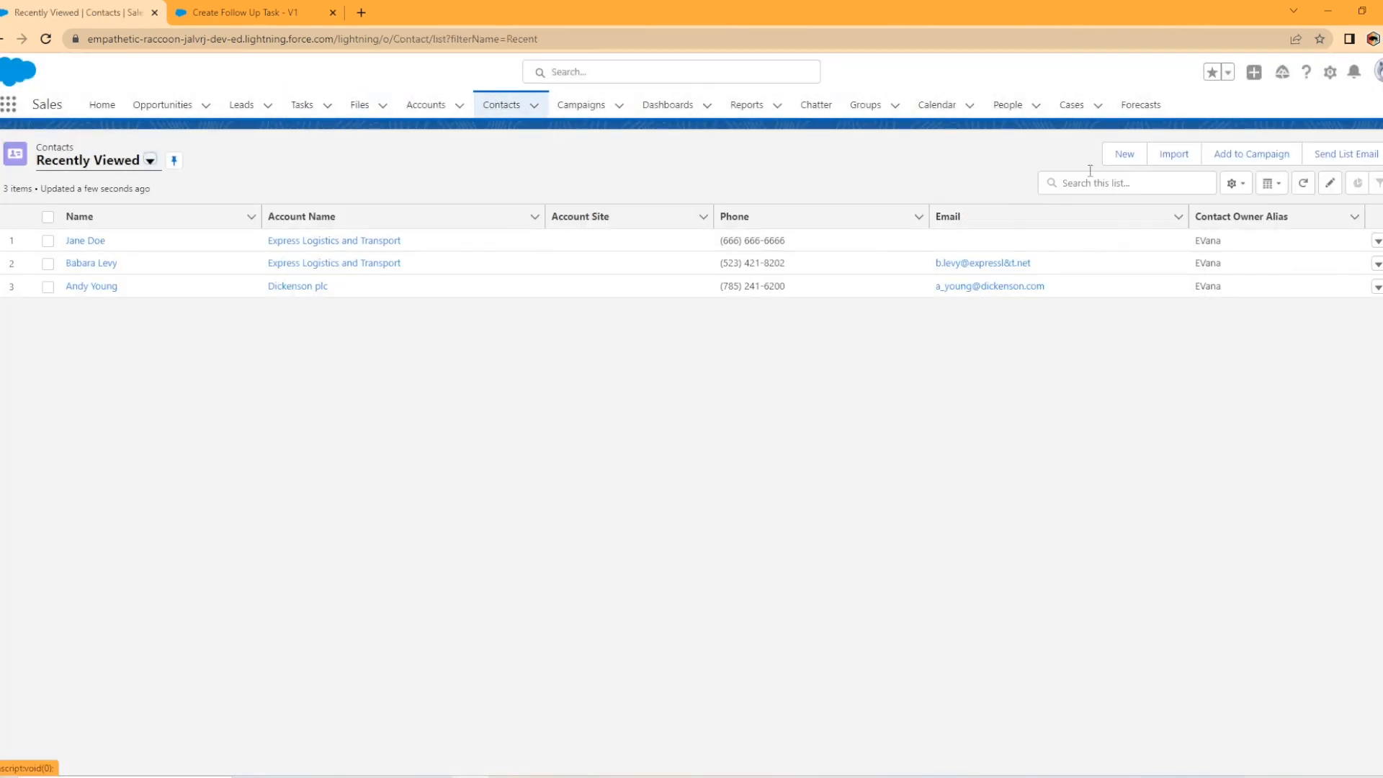
left_click(1126, 155)
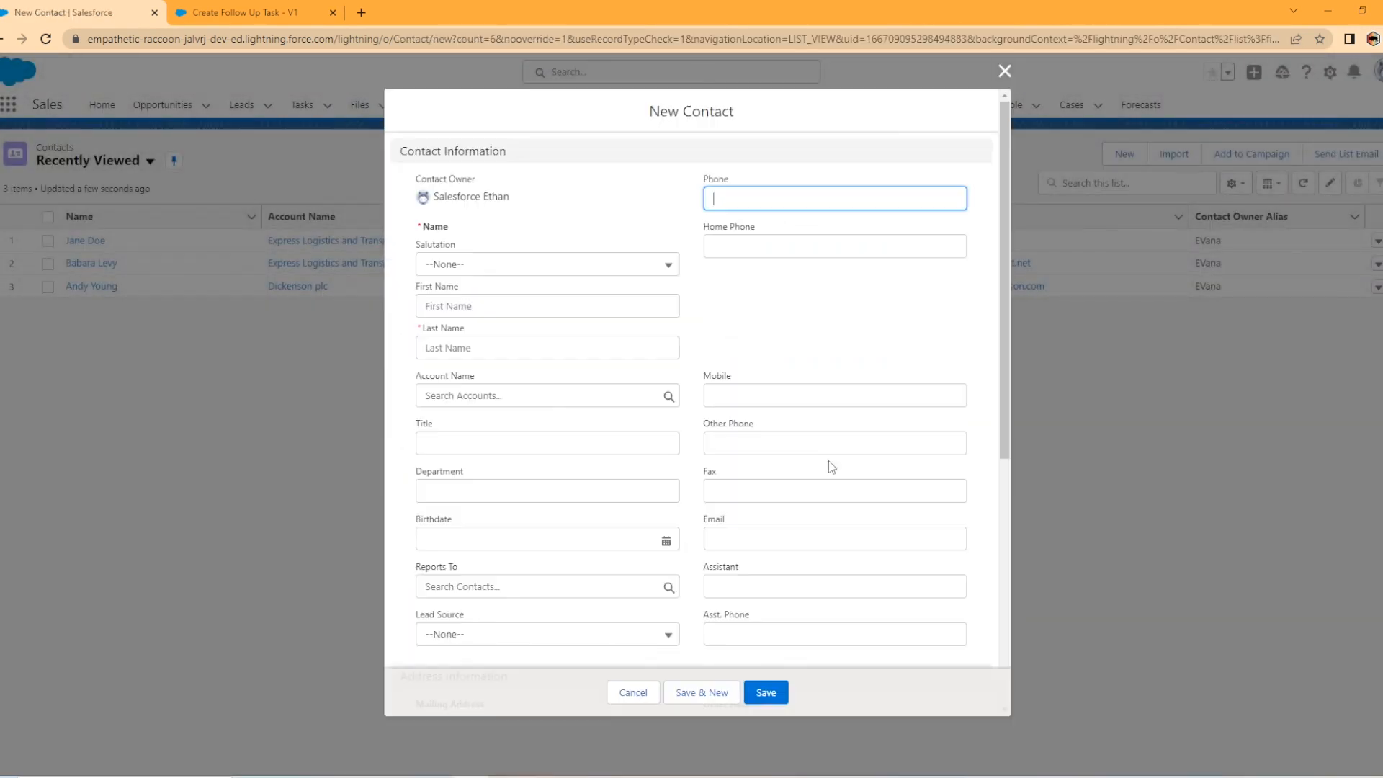
Enter the new contact's first and last name and set the account to Express Logistics and Transport
left_click(476, 308)
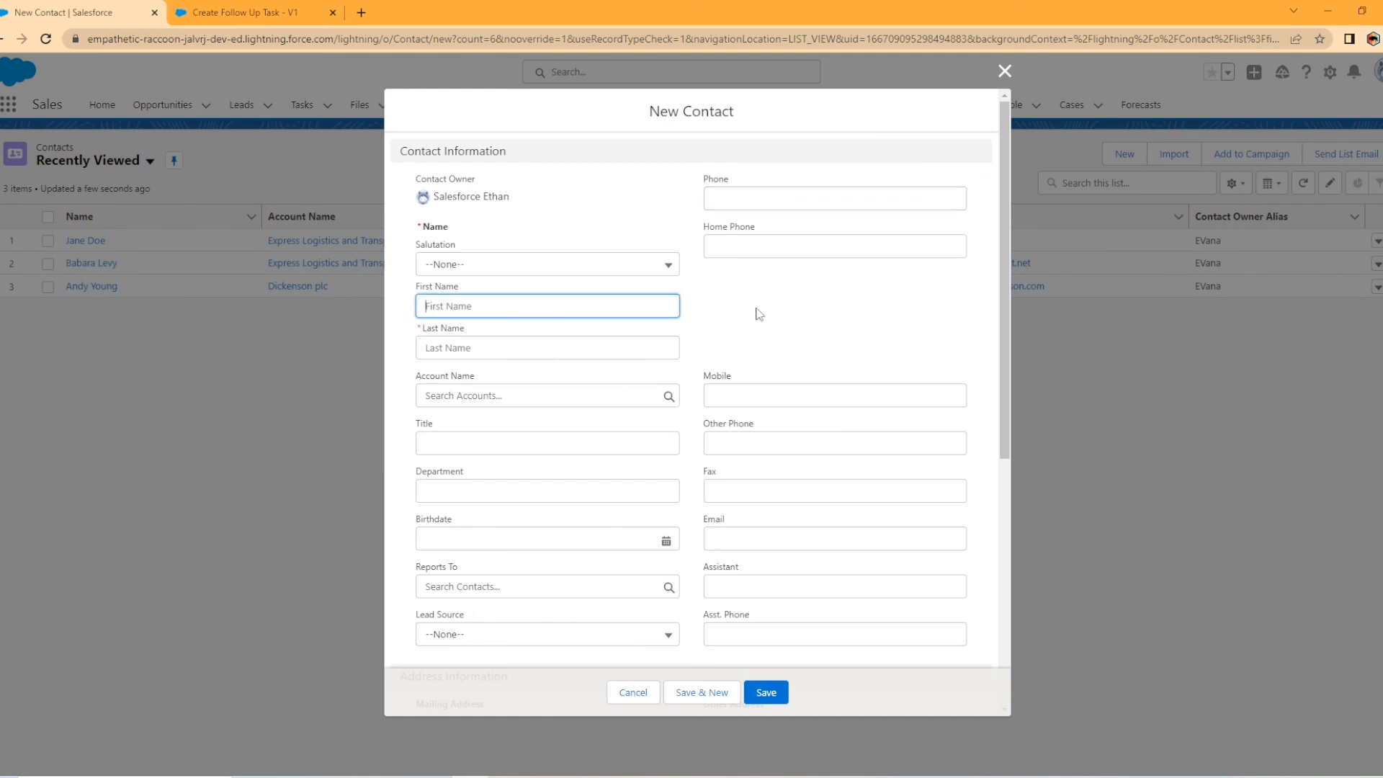
type("Super")
key("Tab")
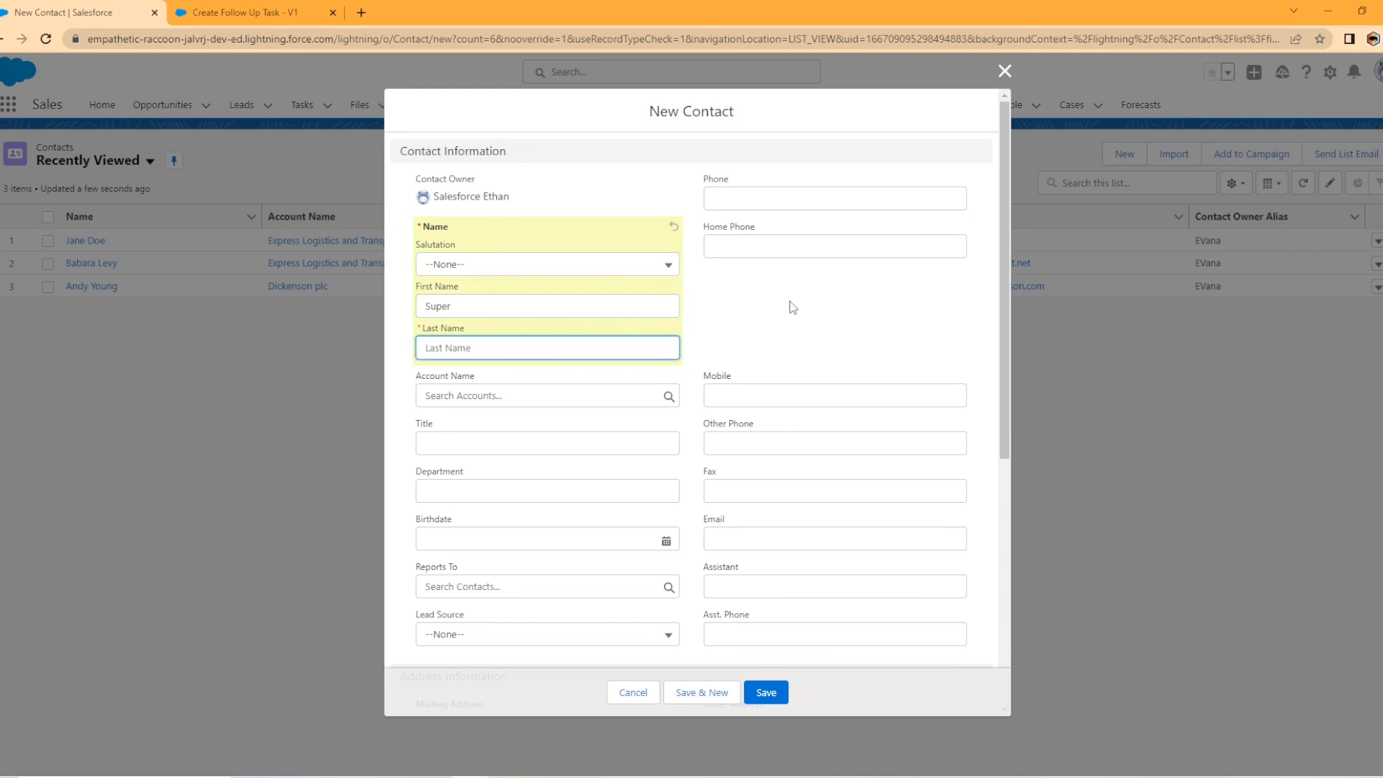
type("Man")
left_click(579, 393)
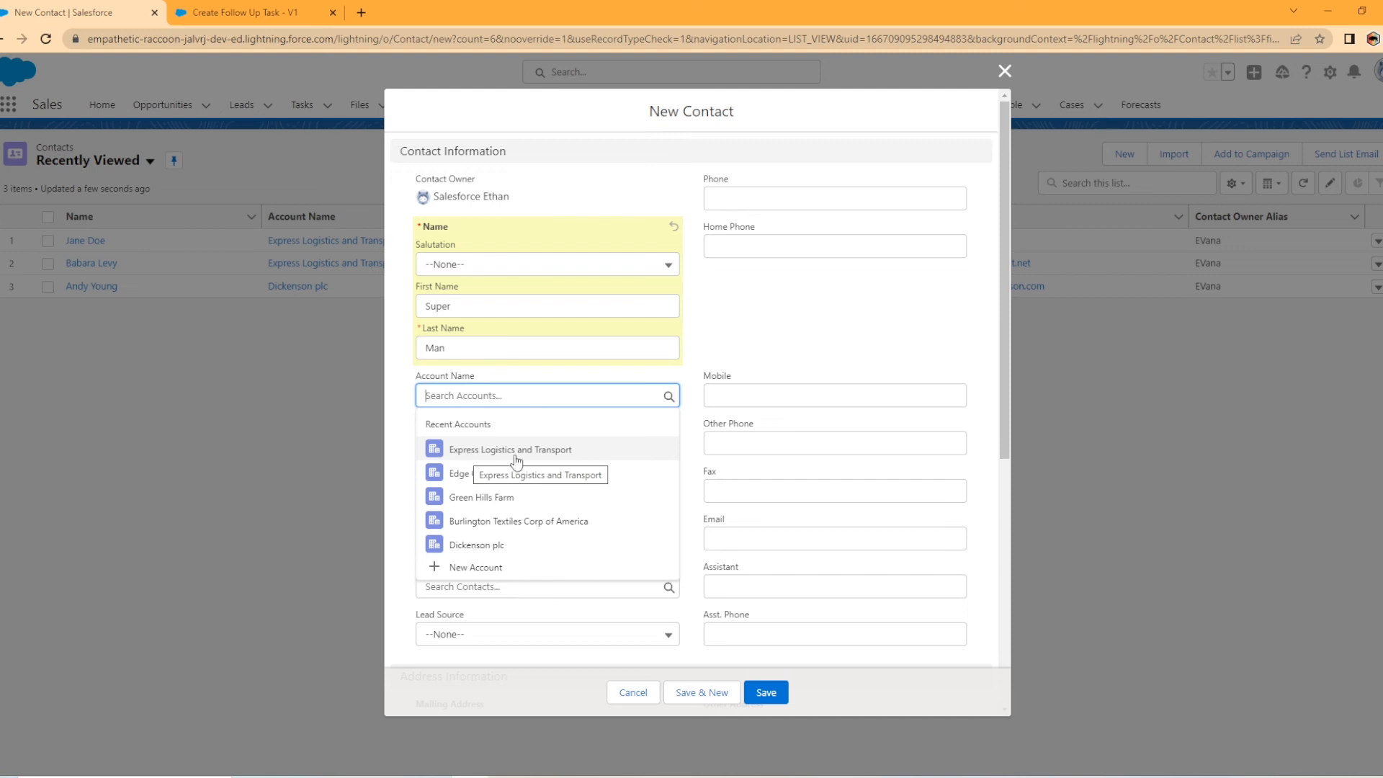
left_click(517, 452)
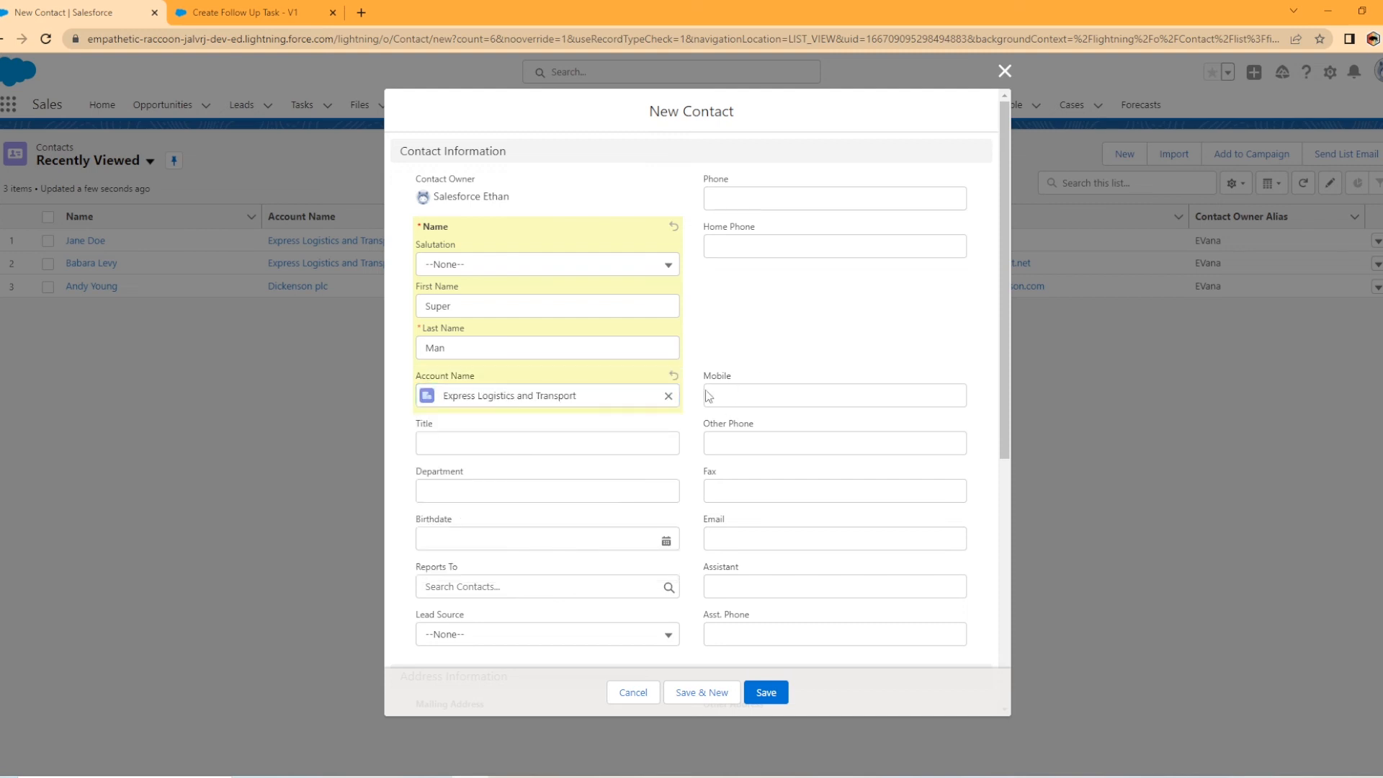
Set the new contact's lead source to Other and fill in the phone number
scroll(541, 484, "down", 1)
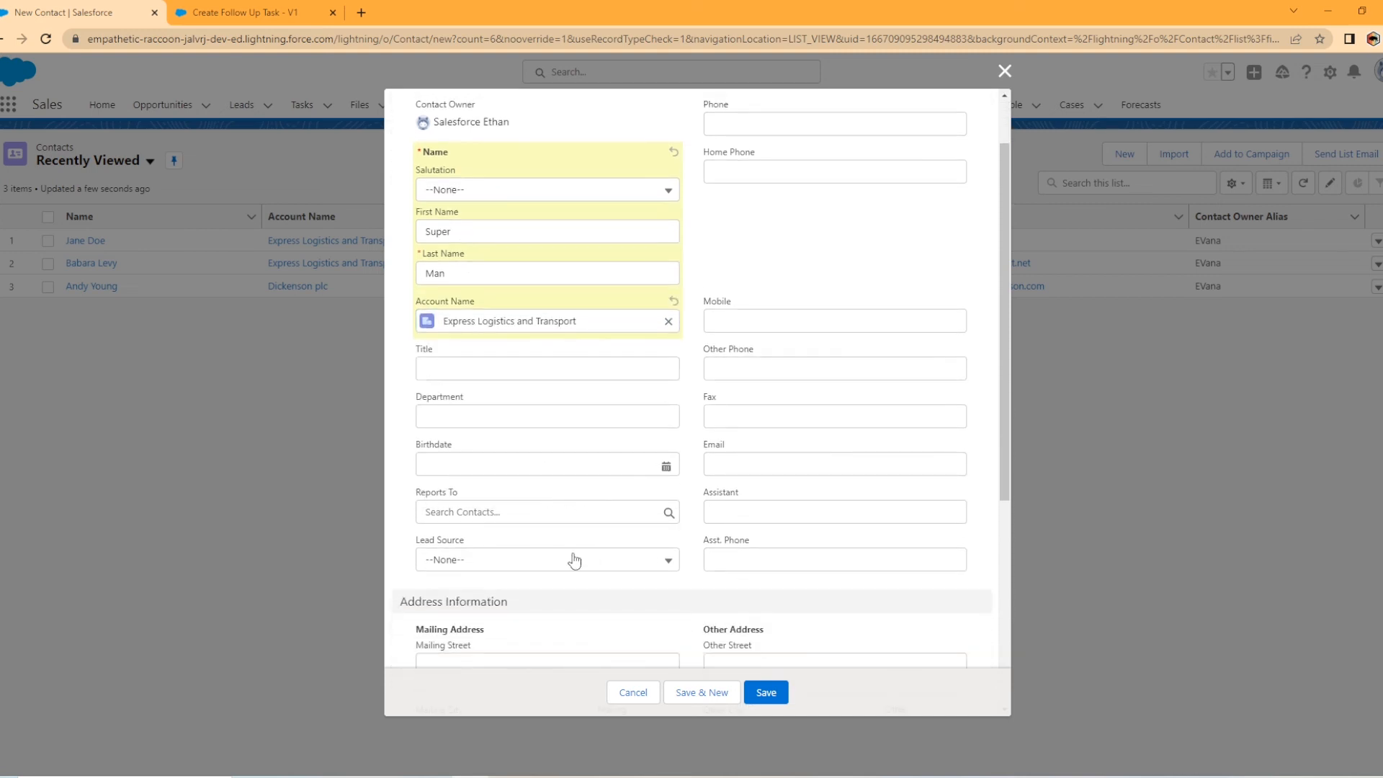
left_click(550, 561)
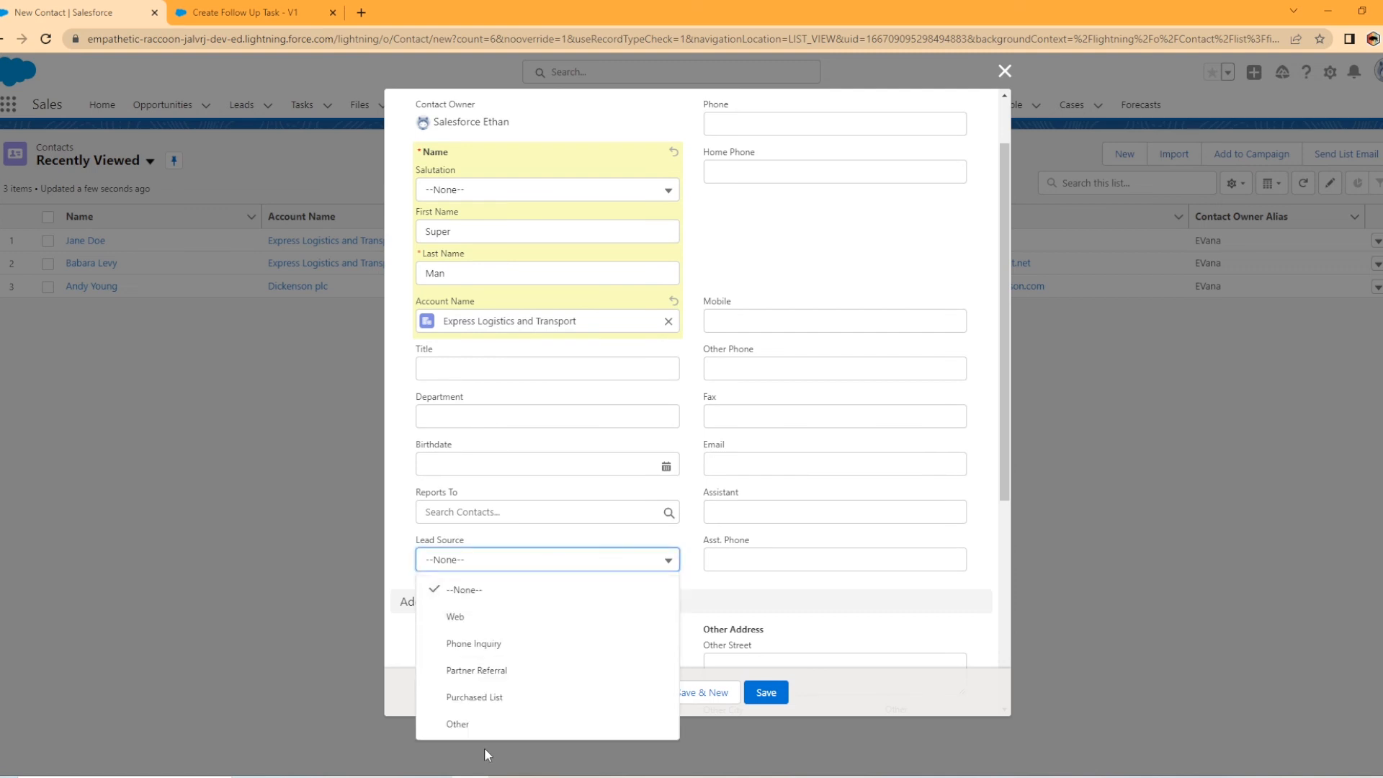
left_click(486, 726)
scroll(829, 324, "up", 1)
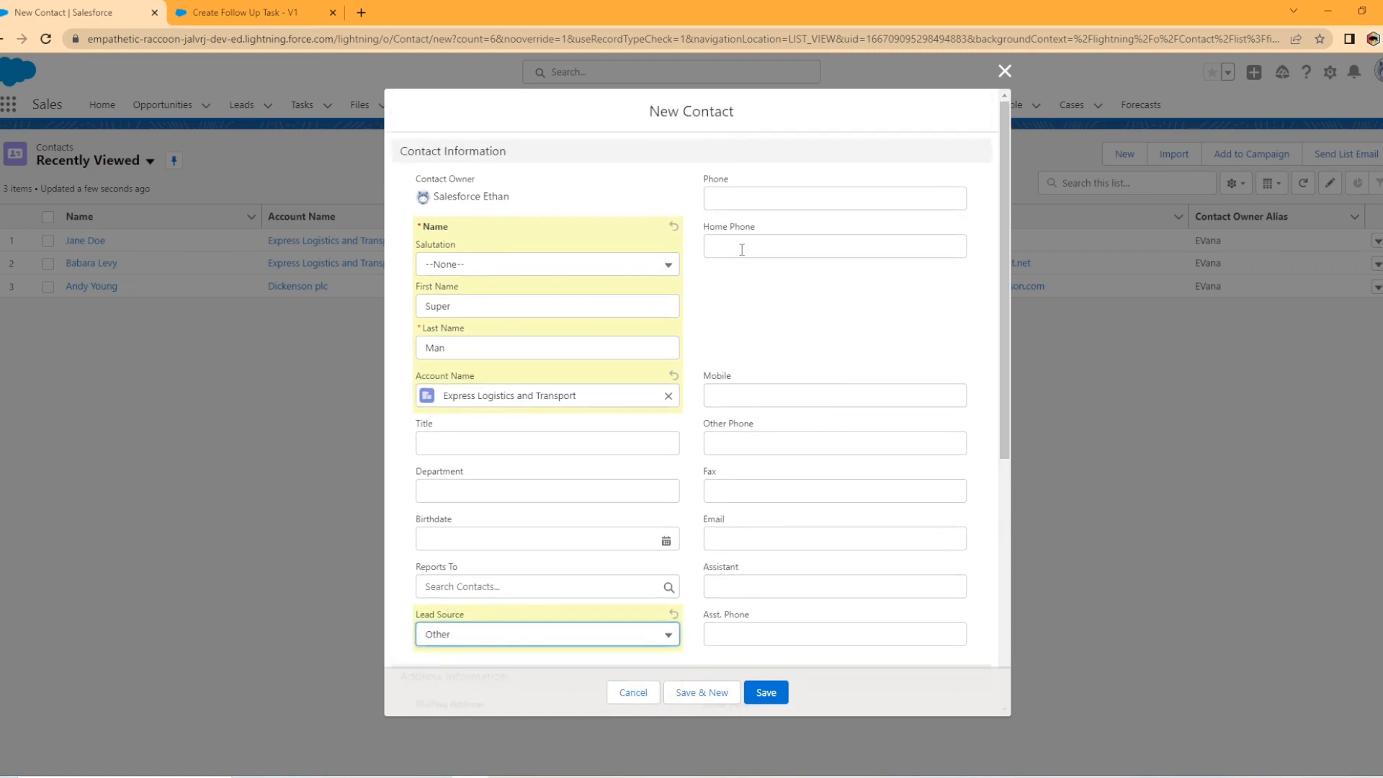
left_click(731, 196)
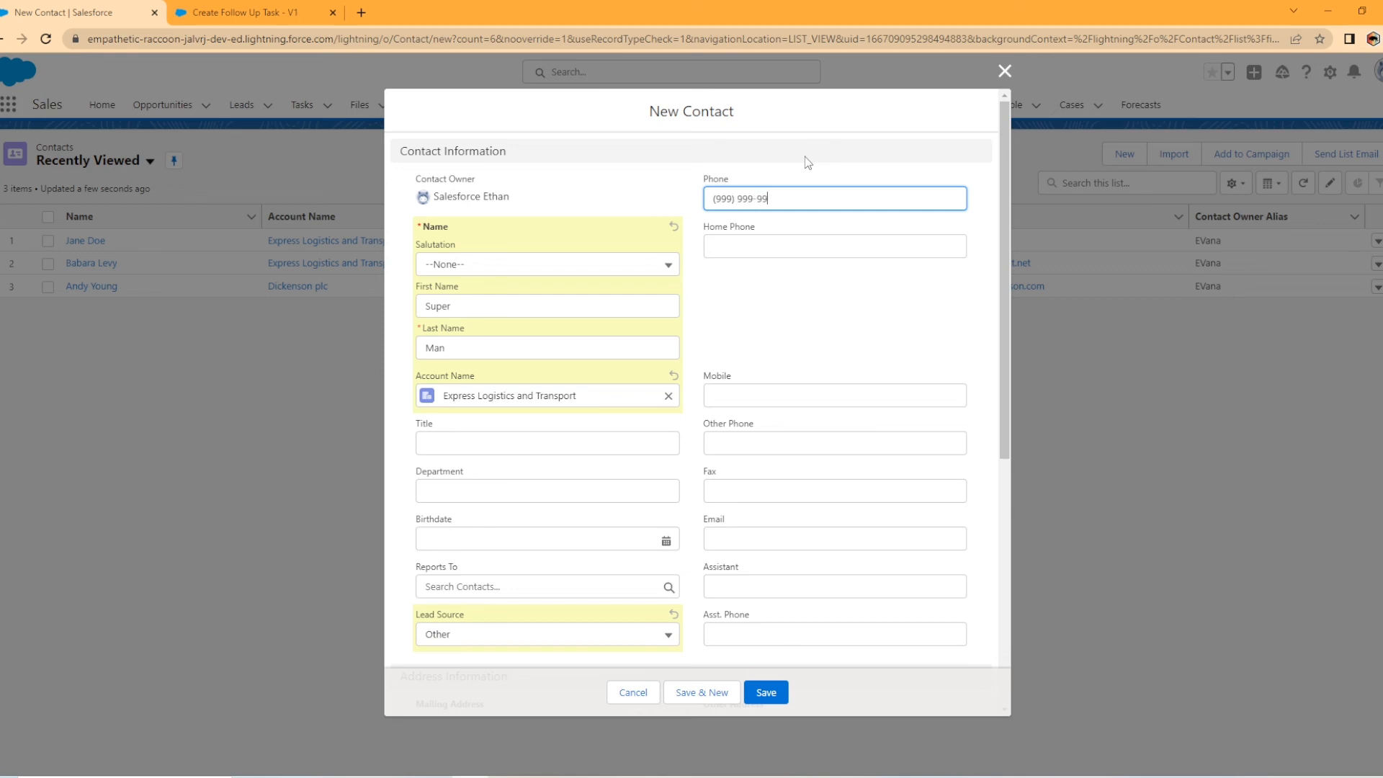
Save the new contact and open its upcoming task to check the due date, priority, comments and linked name
left_click(736, 365)
scroll(760, 385, "down", 2)
scroll(885, 510, "down", 3)
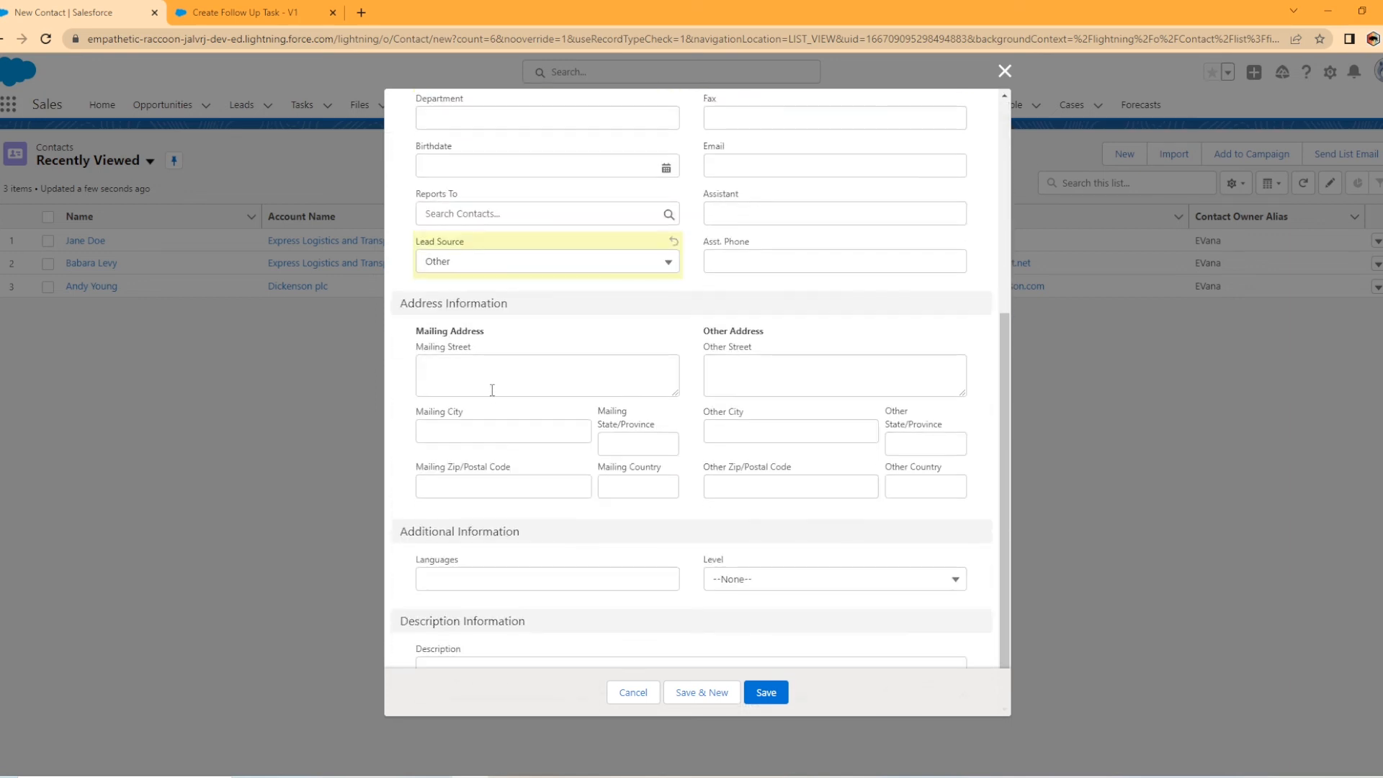
scroll(639, 546, "down", 1)
scroll(650, 520, "up", 5)
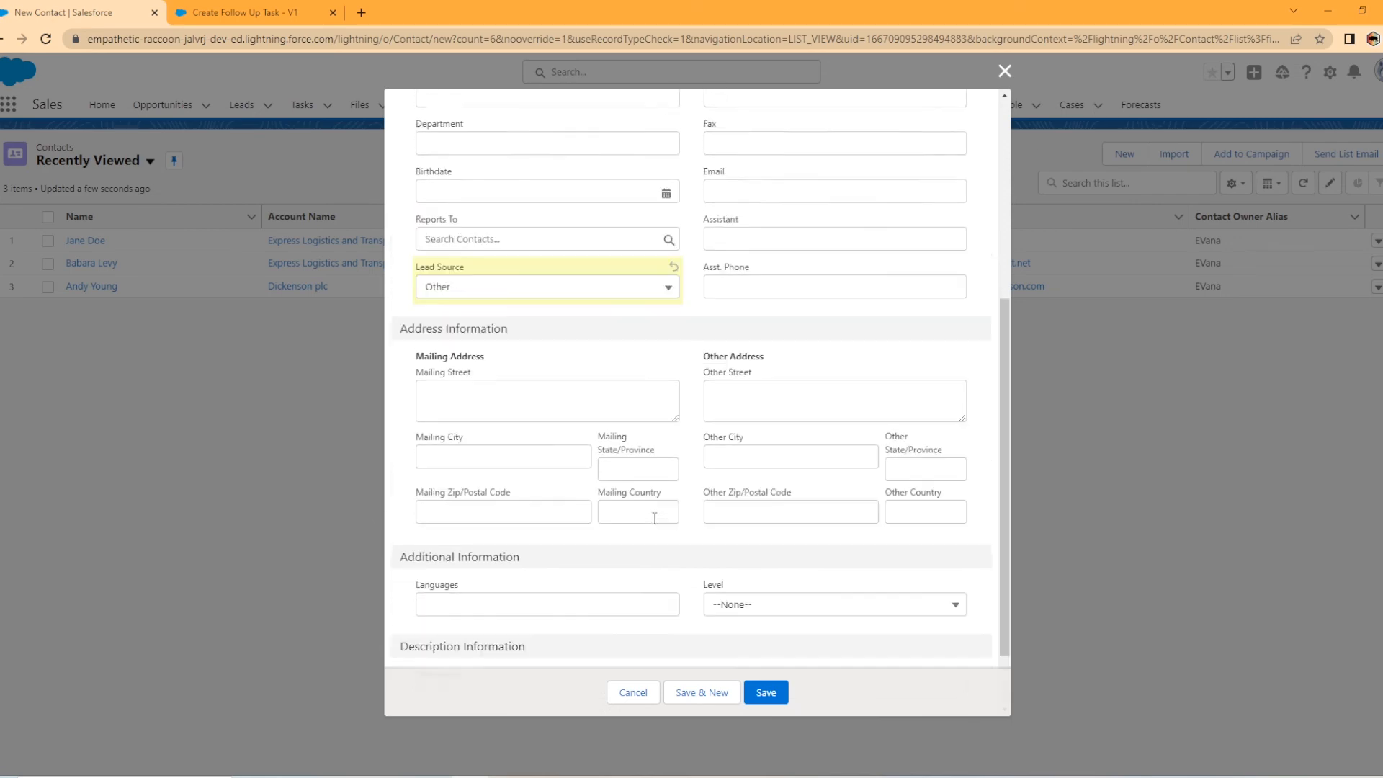
left_click(765, 693)
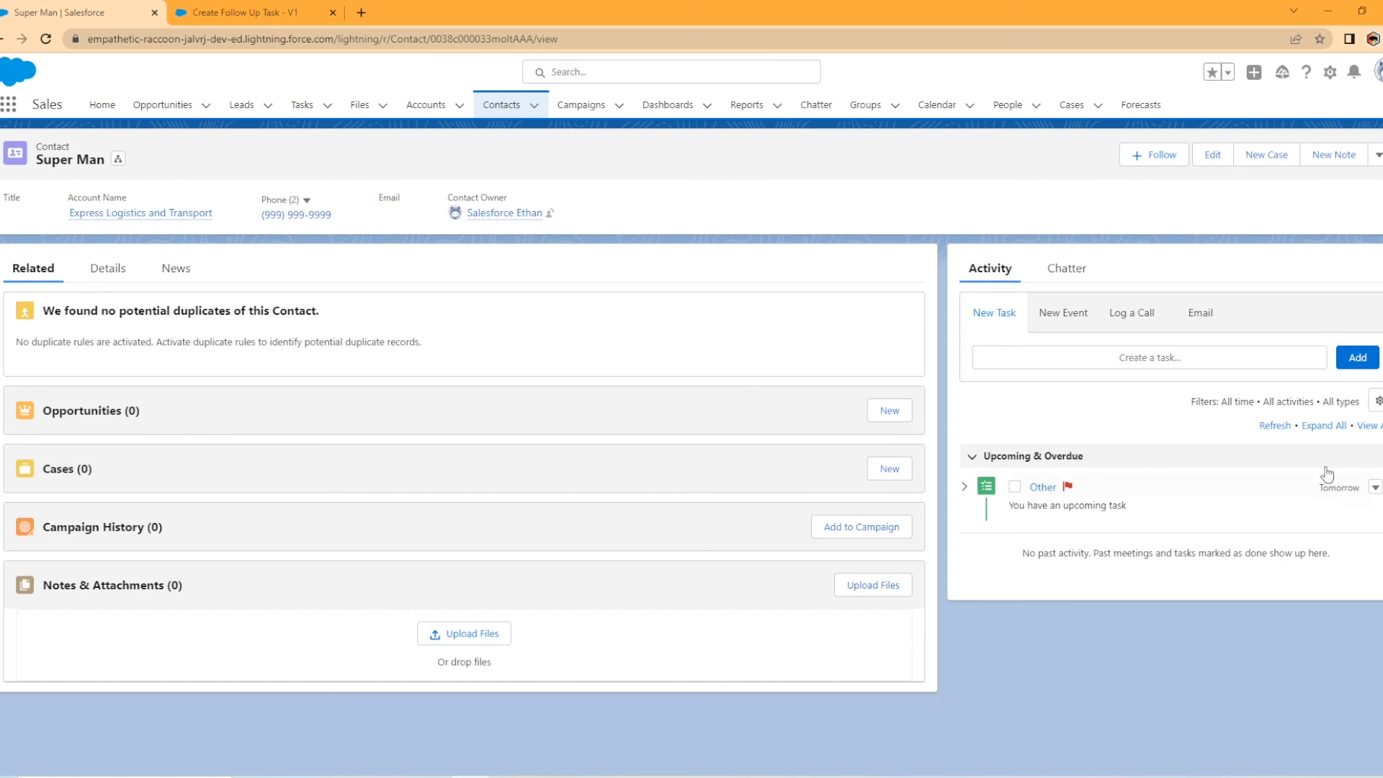
left_click(1042, 487)
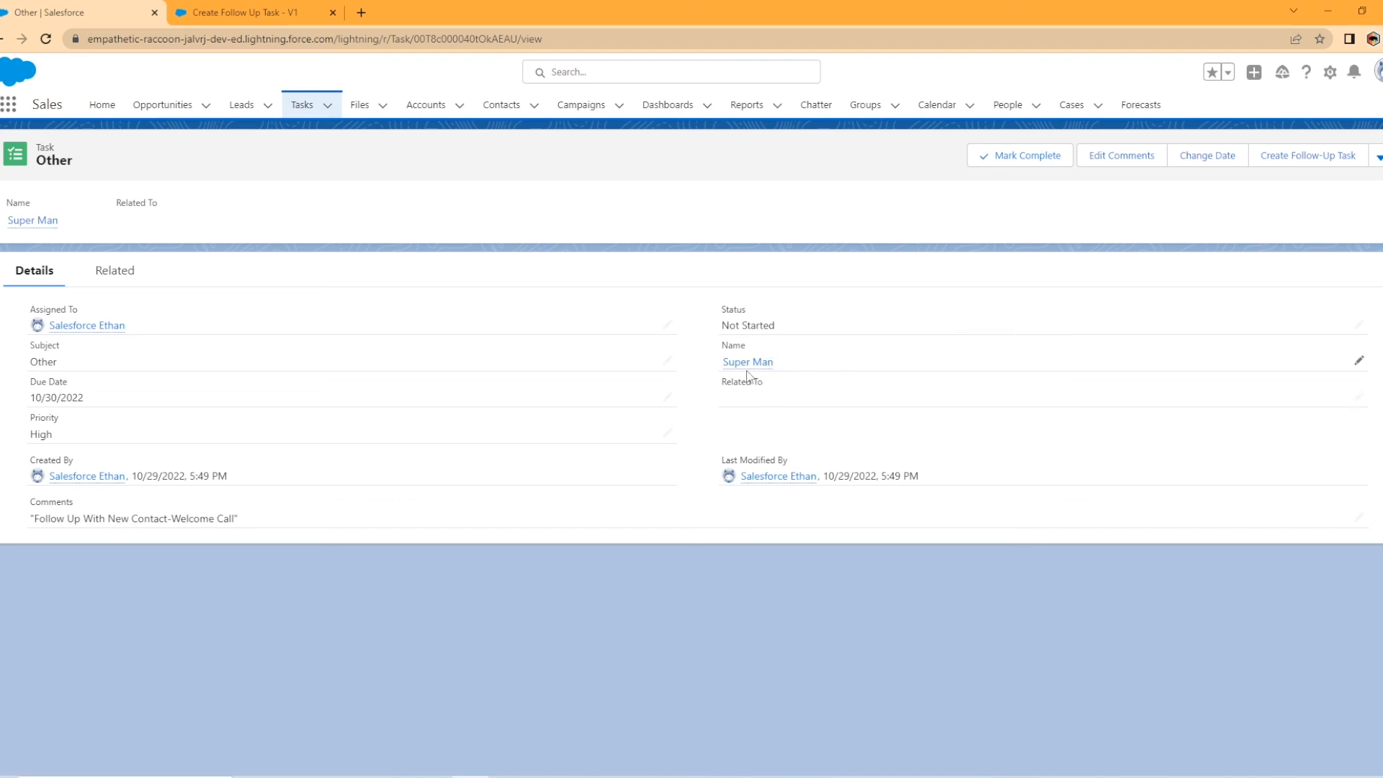
mouse_move(744, 365)
Clear the mobile number of the third recently viewed contact, save it, check its activity for a task, and return to the flow
left_click(504, 114)
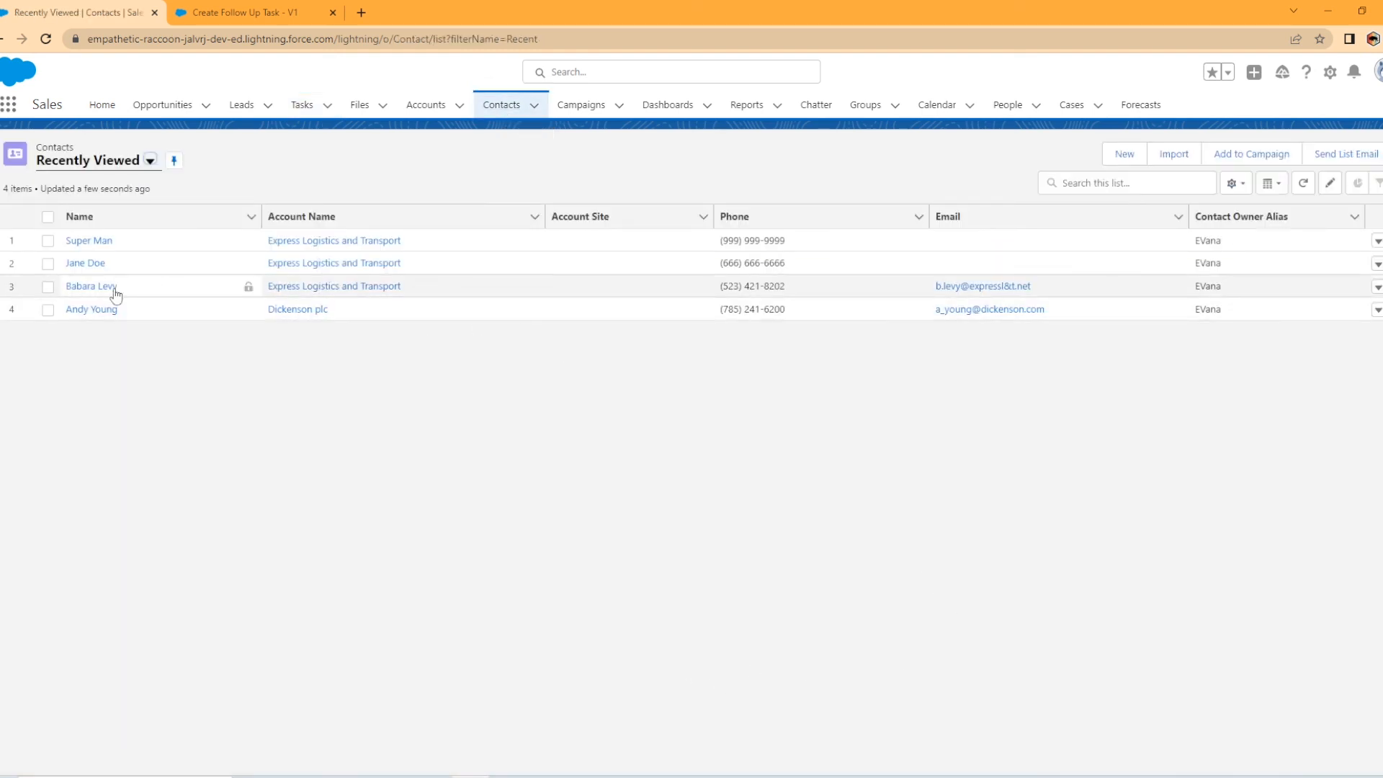
left_click(93, 291)
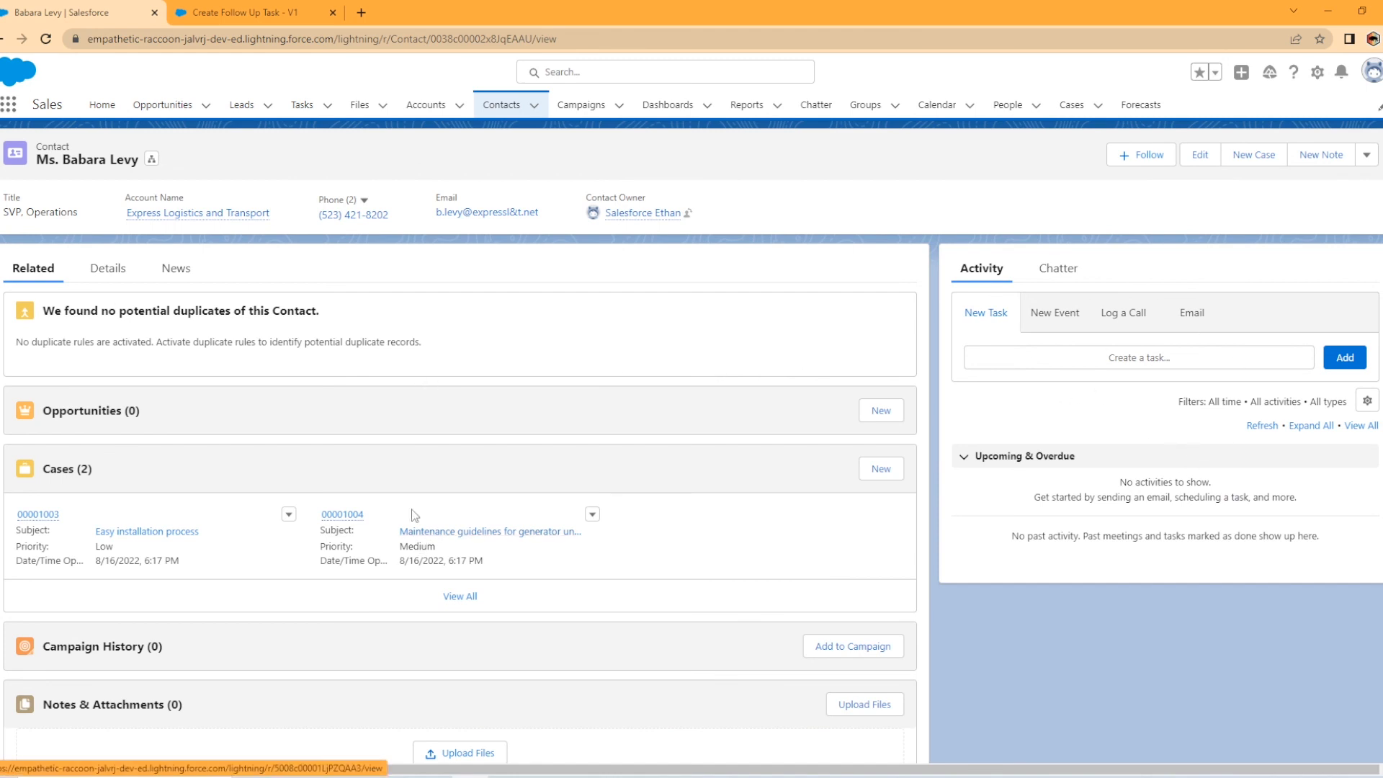
left_click(1200, 154)
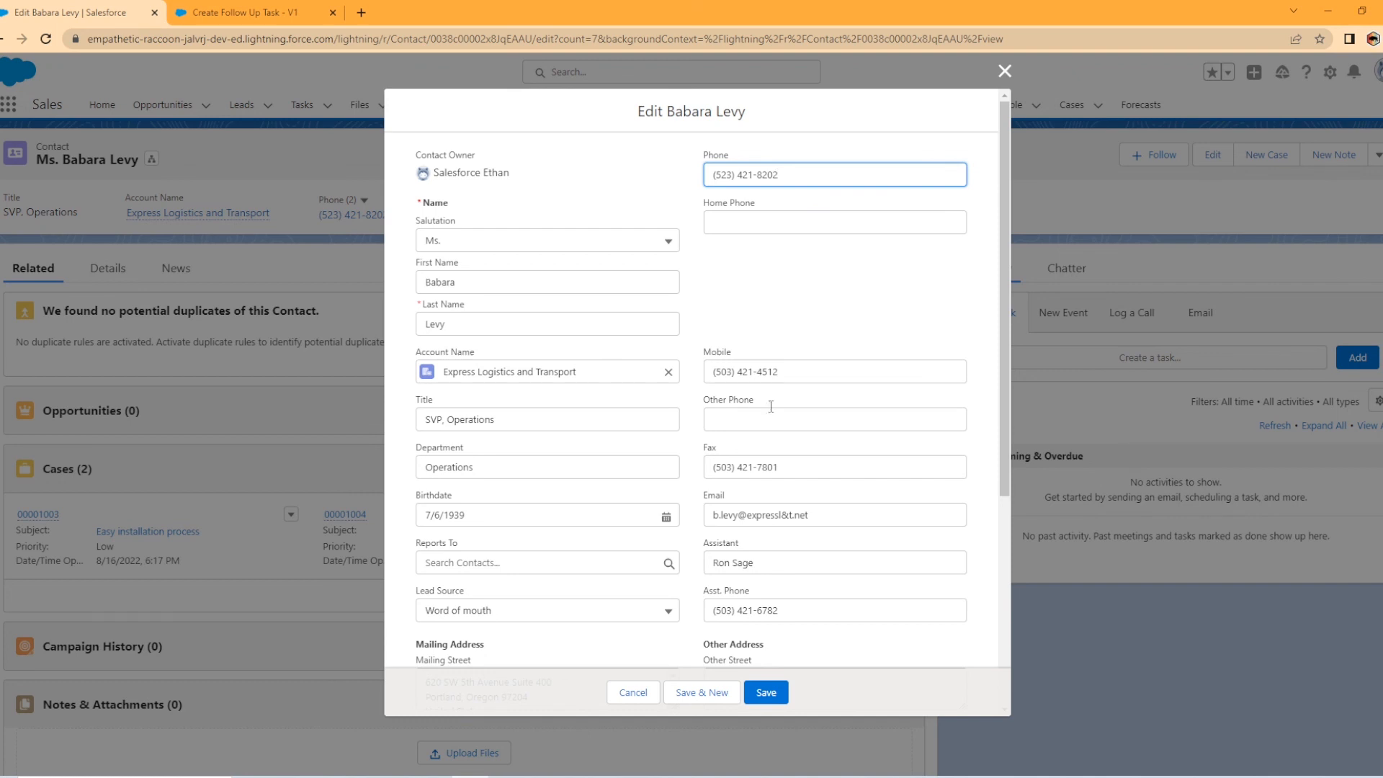
triple_click(793, 369)
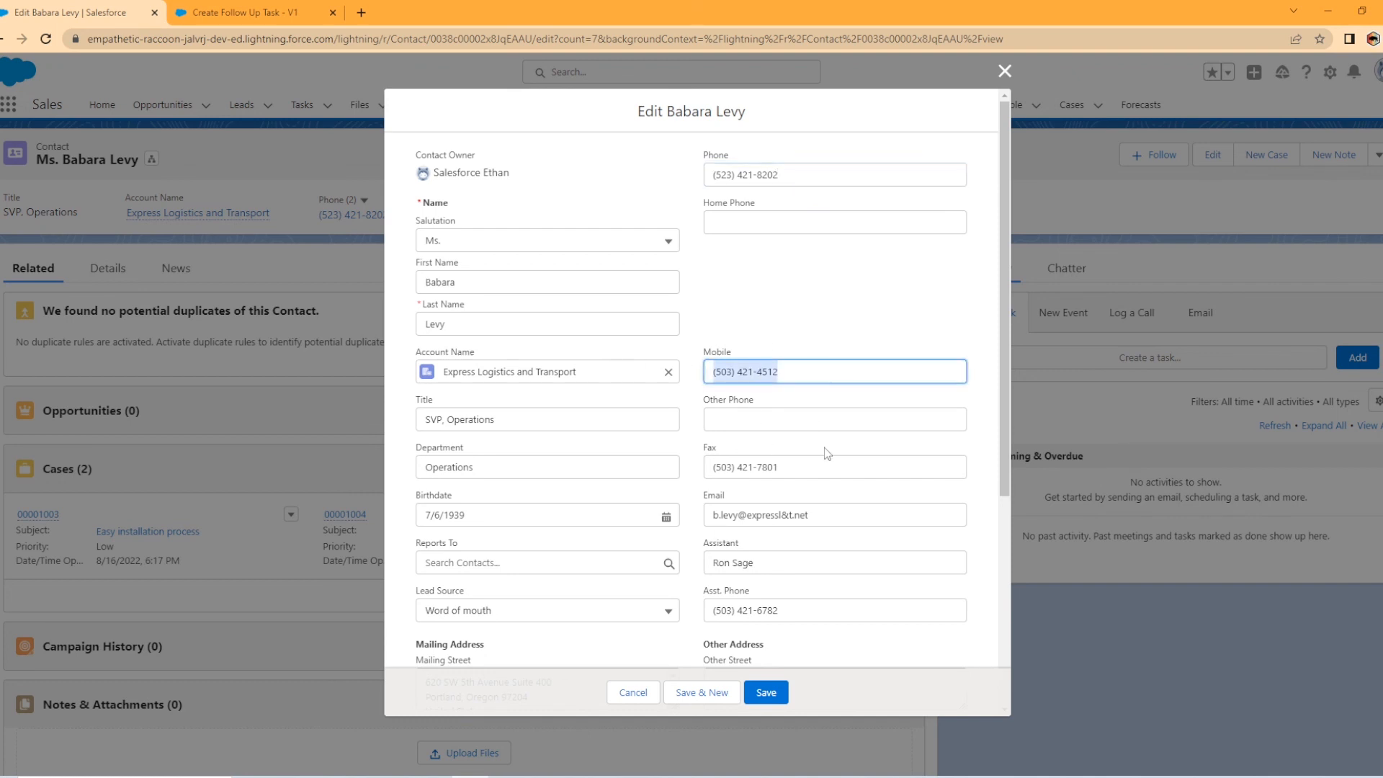
key("BackSpace")
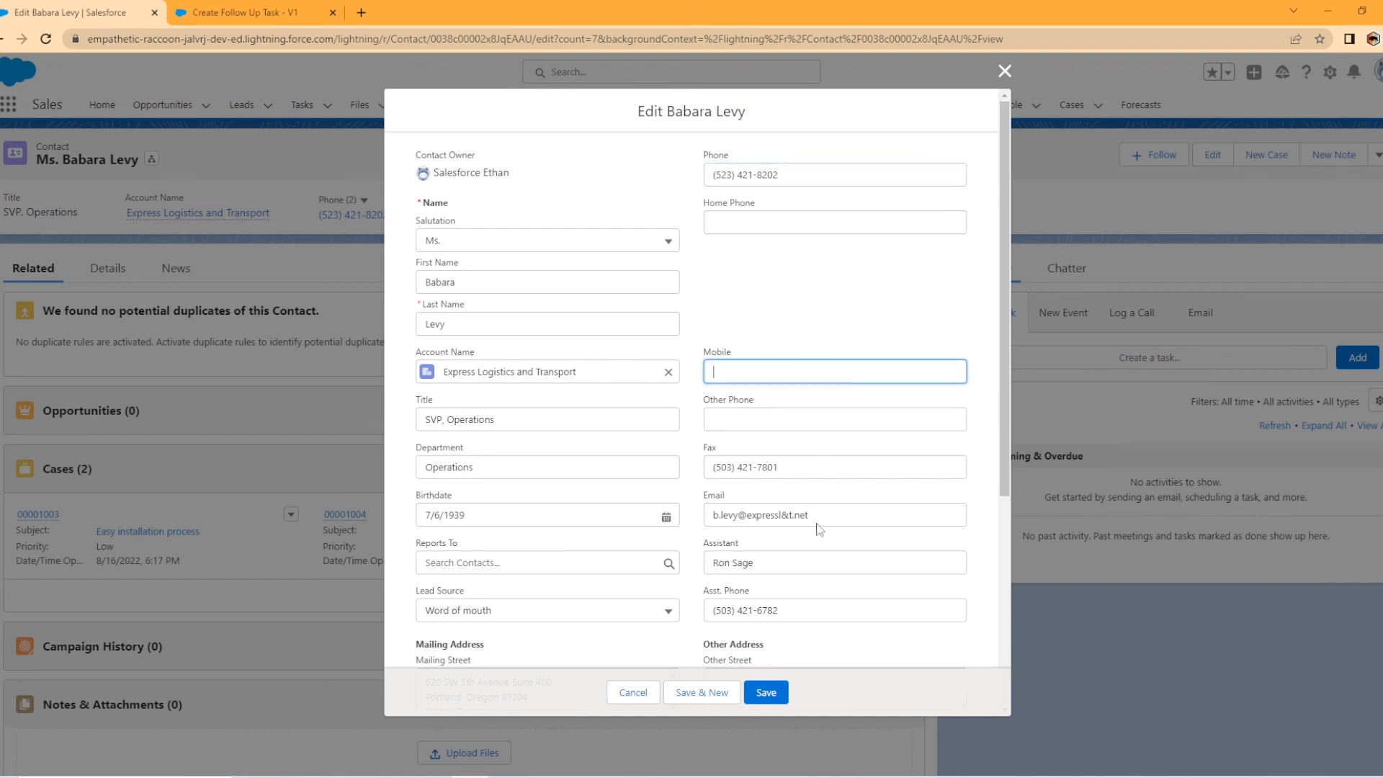
left_click(778, 695)
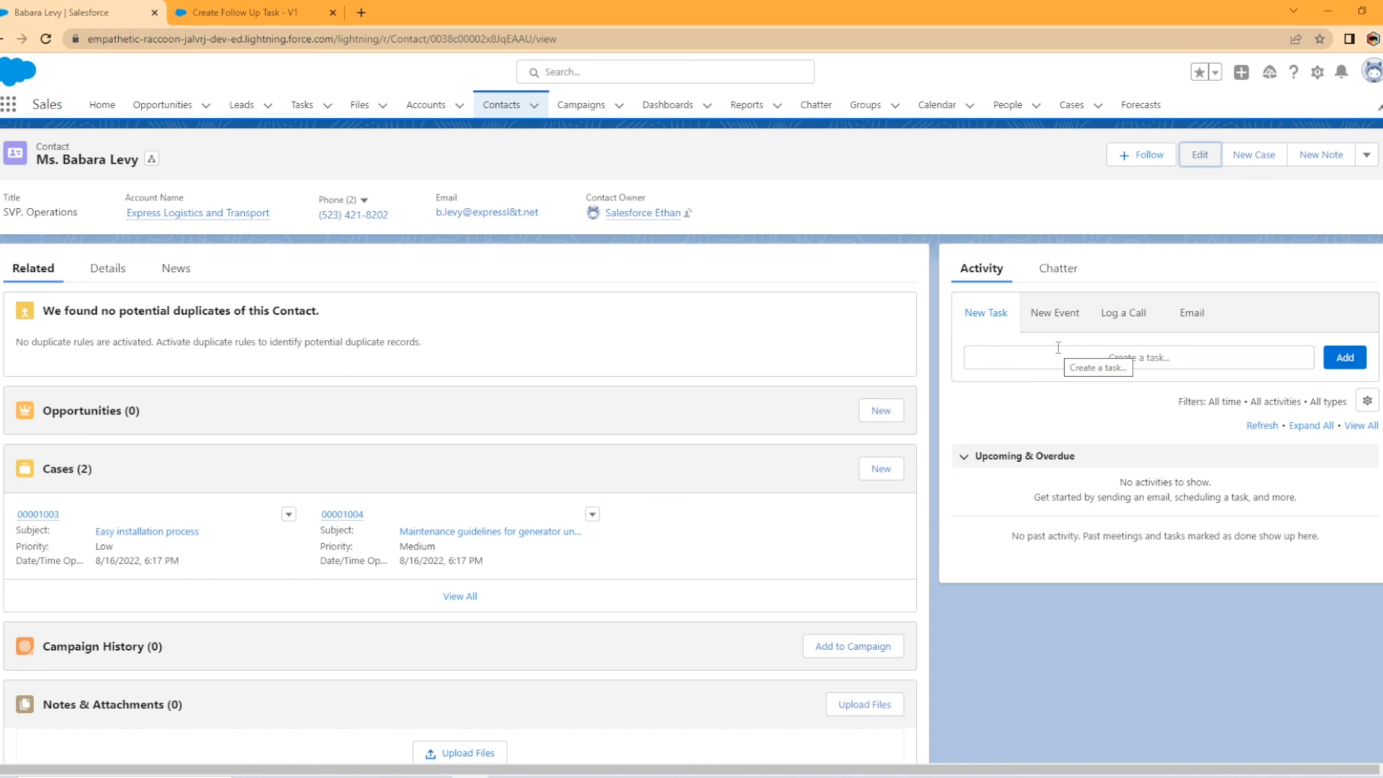
left_click(278, 12)
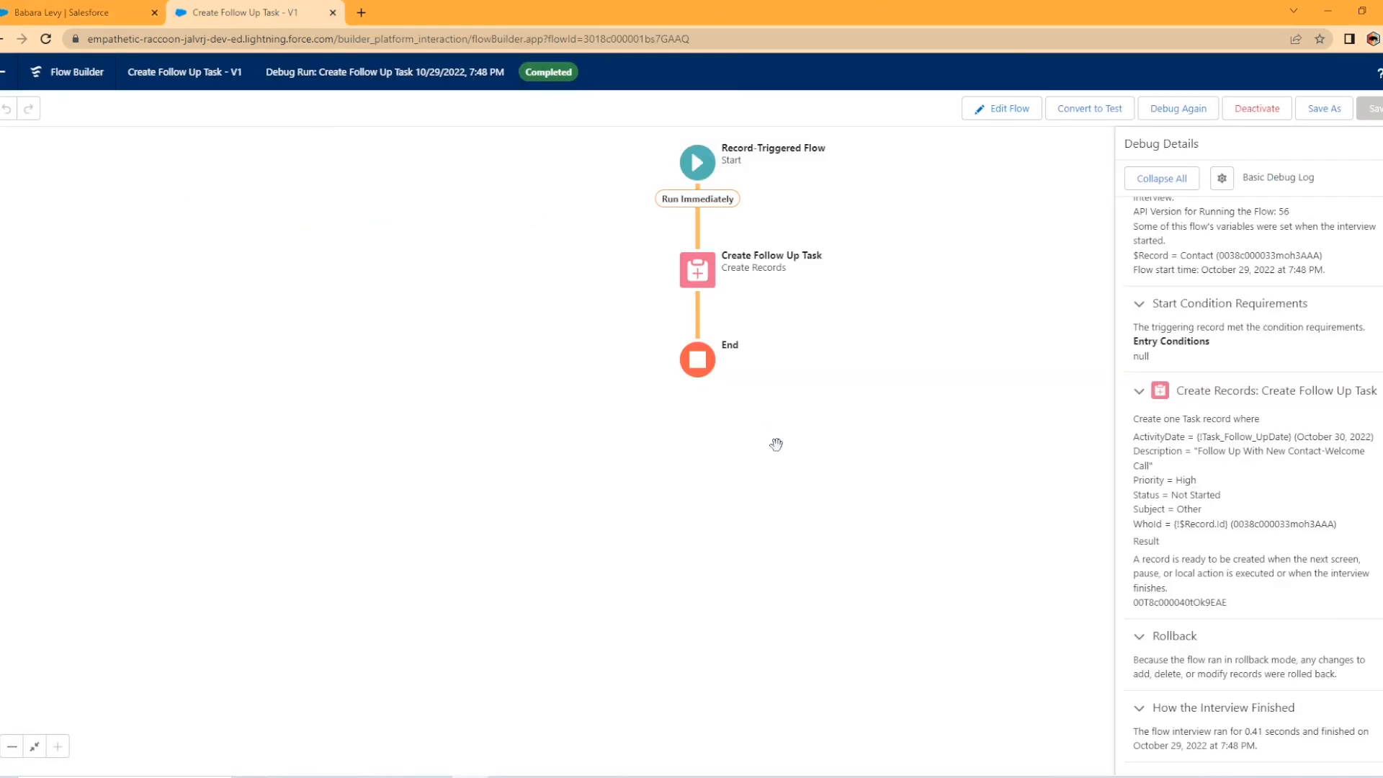